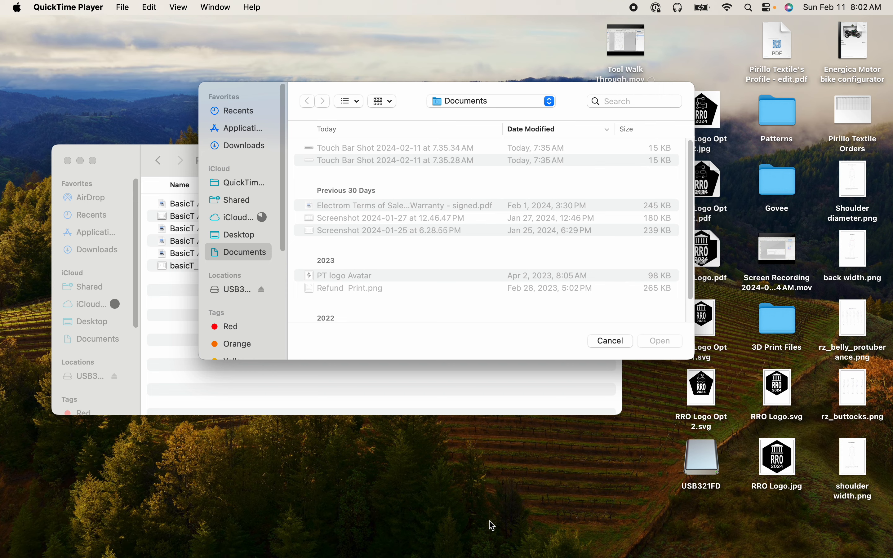
- Launch Inkscape and import Sayward Raglan - Projector Grid.pdf from the Sayward Raglan 1 folder using the internal import
mouse_move(448, 557)
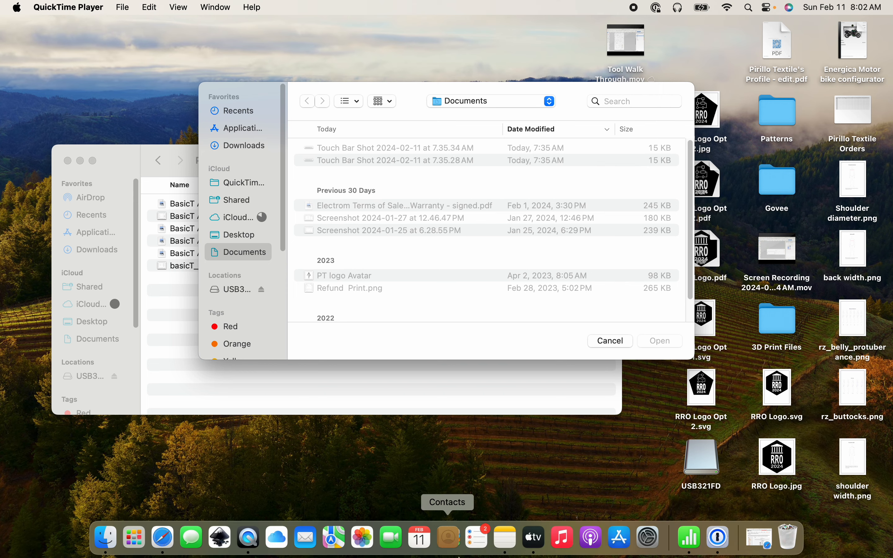
left_click(221, 539)
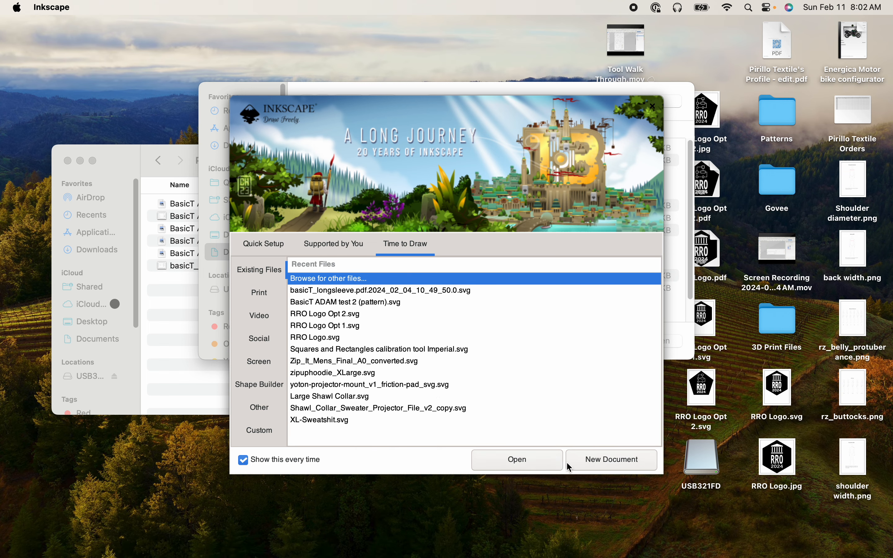
left_click(516, 460)
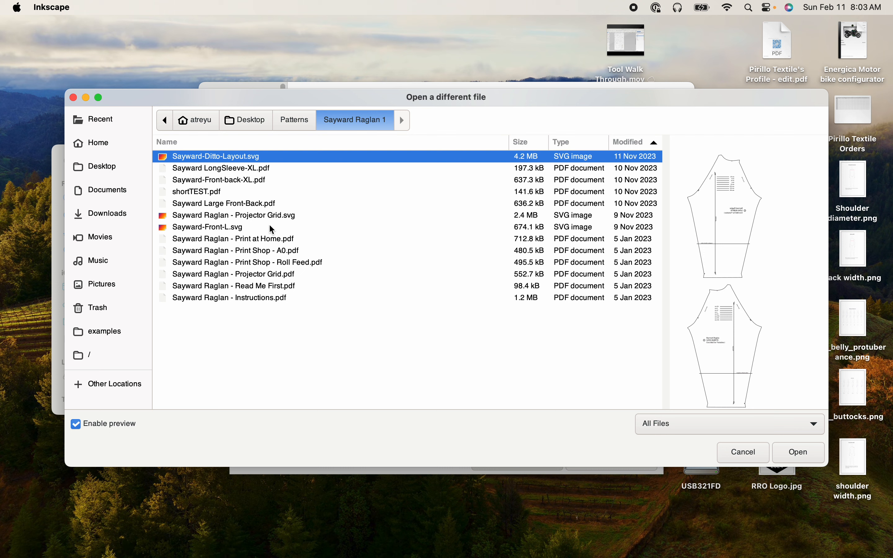
left_click(292, 275)
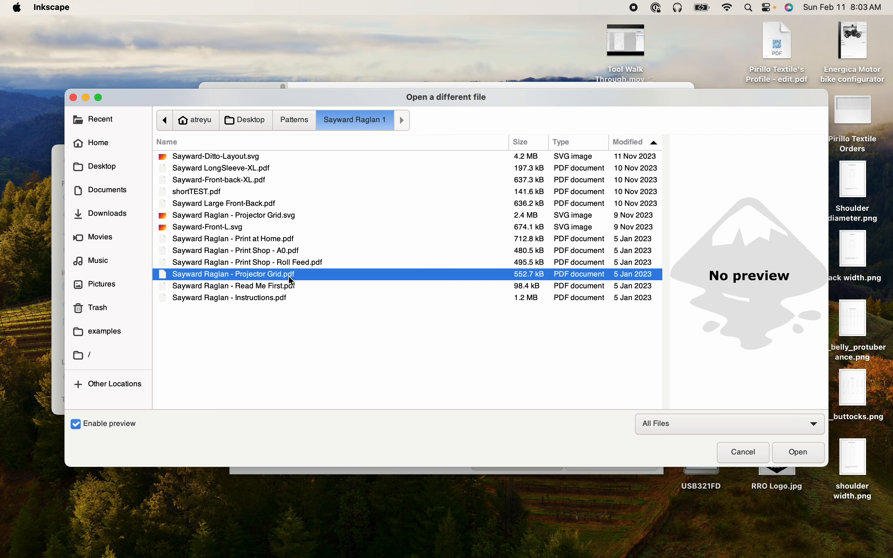
left_click(810, 460)
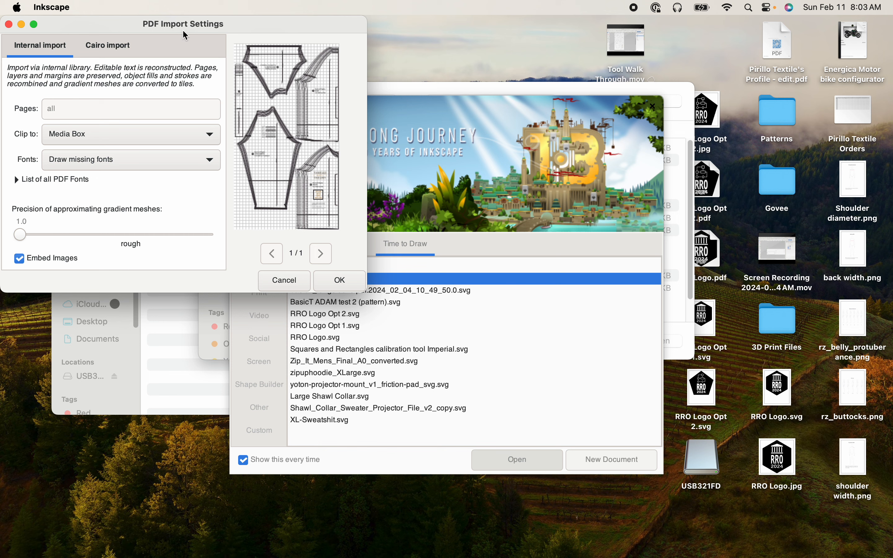
left_click_drag(197, 160, 190, 176)
left_click(350, 284)
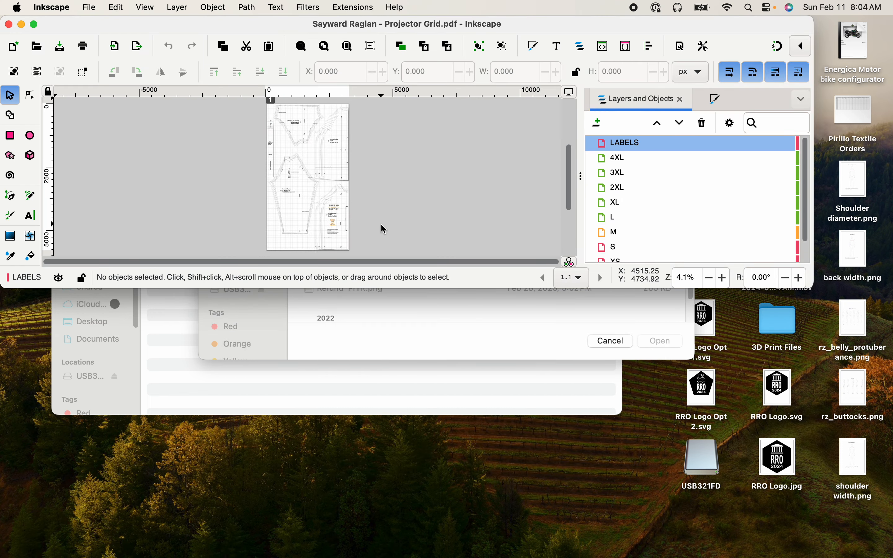
- Enlarge the pattern document's window to fill nearly the whole screen, and minimise and restore it once
scroll(682, 203, "down", 2)
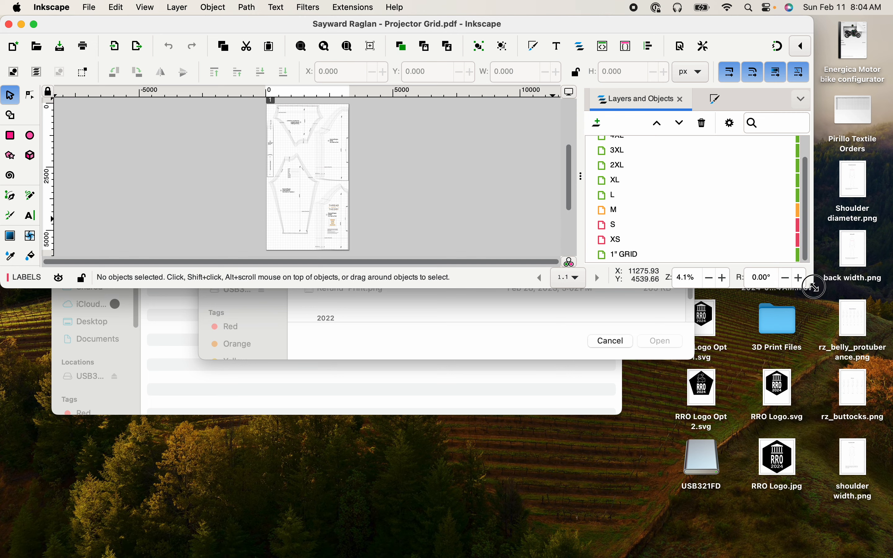
left_click_drag(815, 287, 887, 557)
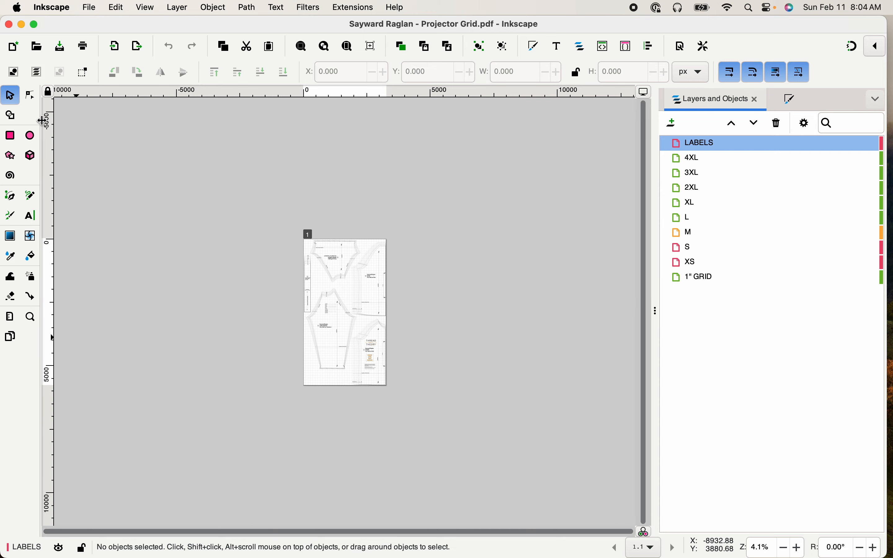
left_click(22, 24)
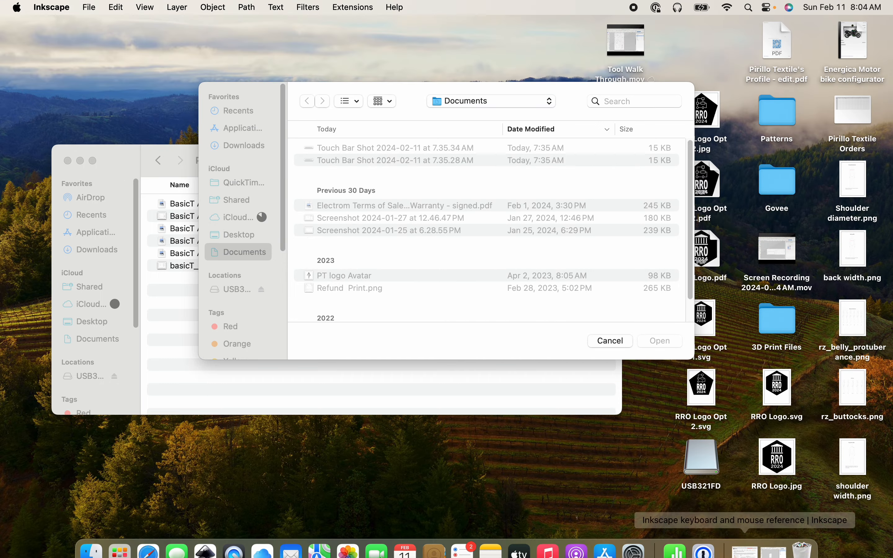
left_click(771, 536)
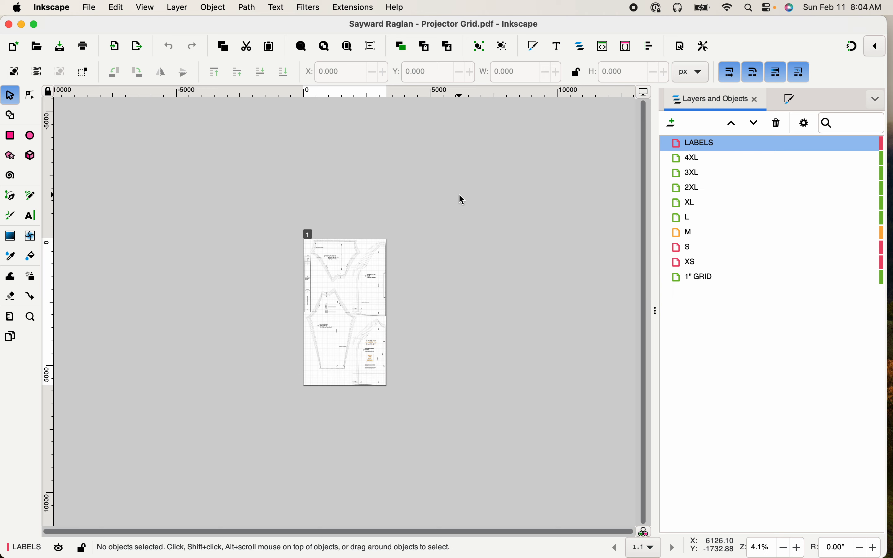
left_click(91, 8)
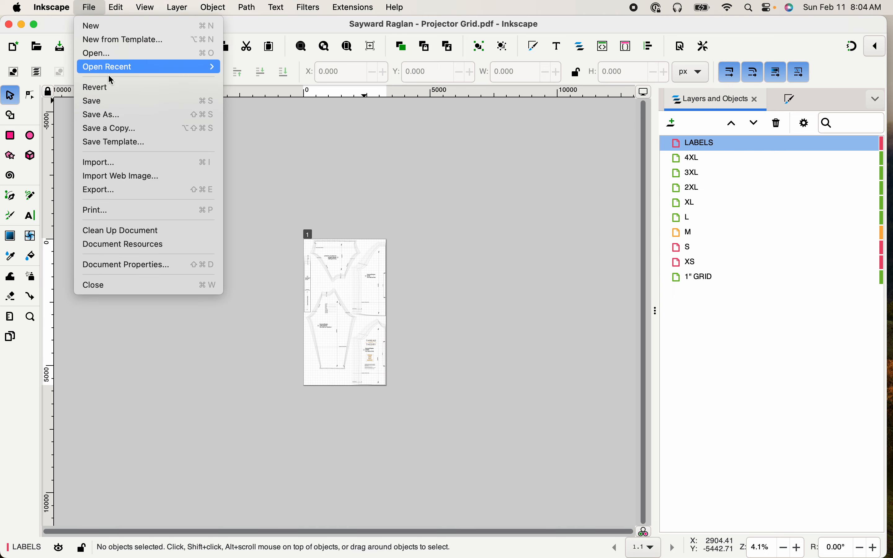
left_click(112, 116)
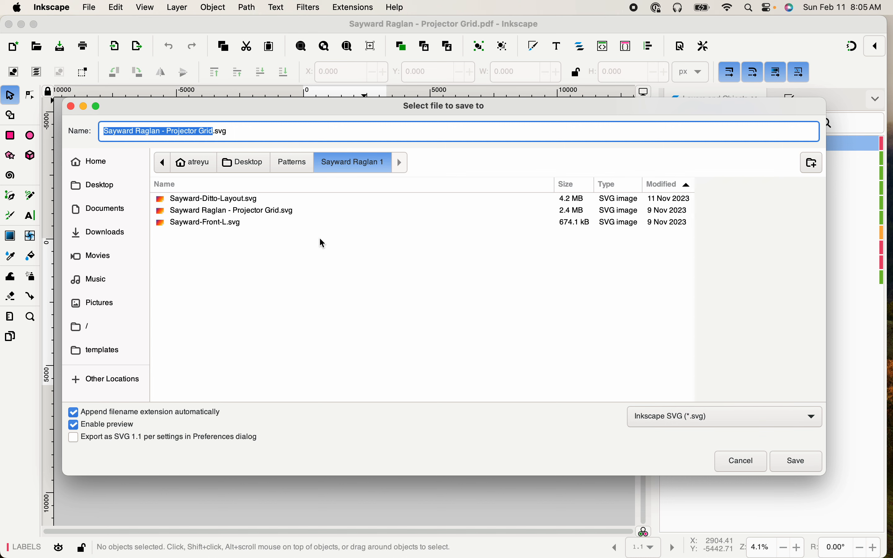
left_click(742, 467)
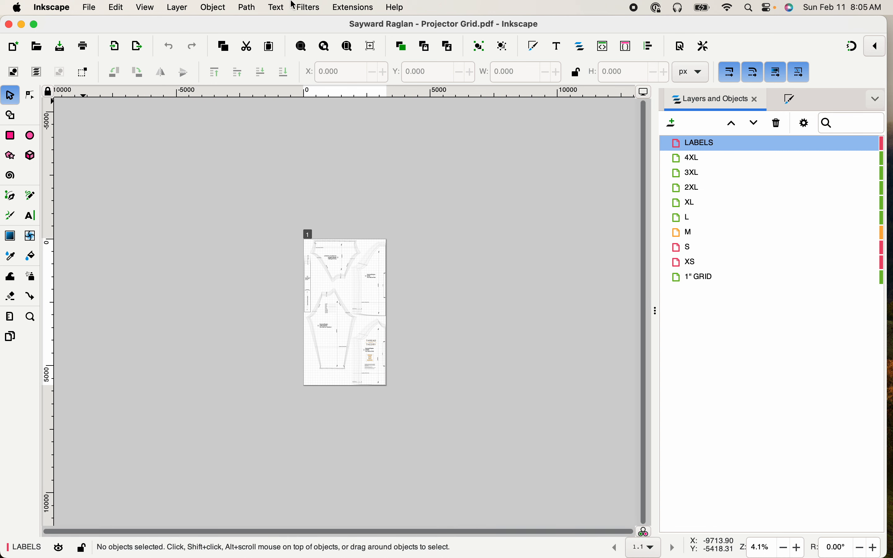
- Create a new blank document and enlarge its window to fill the screen
left_click(344, 54)
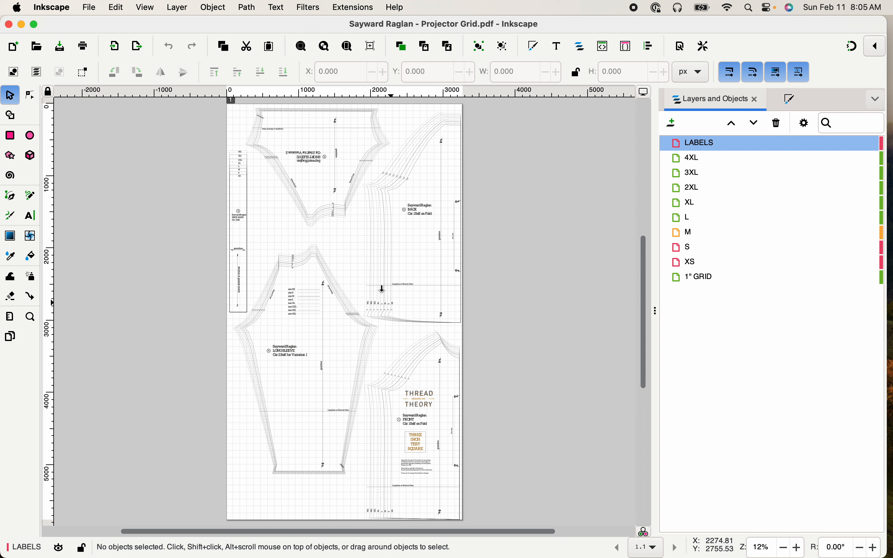
left_click(90, 7)
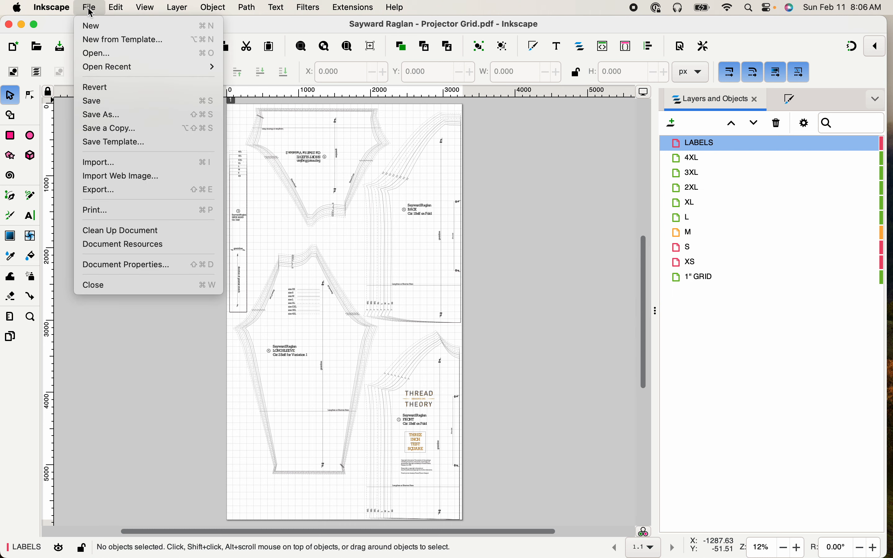
left_click(85, 30)
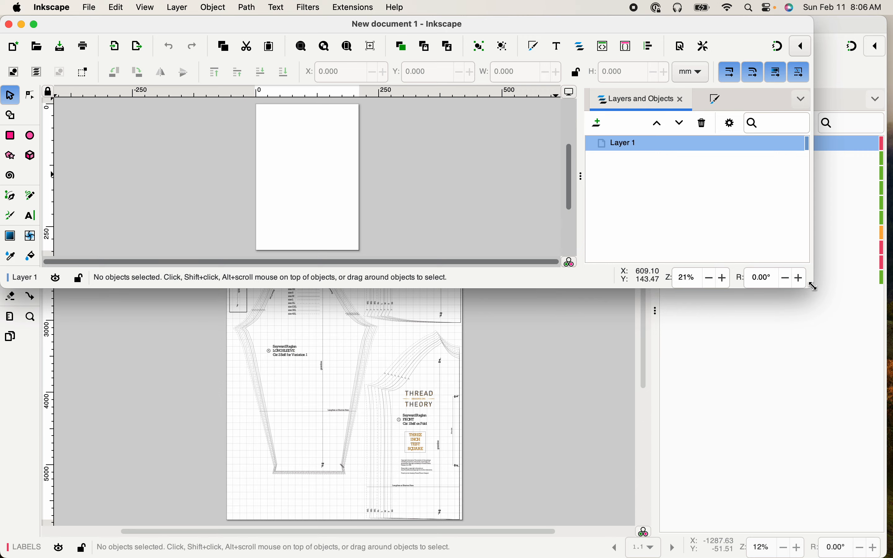
left_click_drag(812, 285, 890, 557)
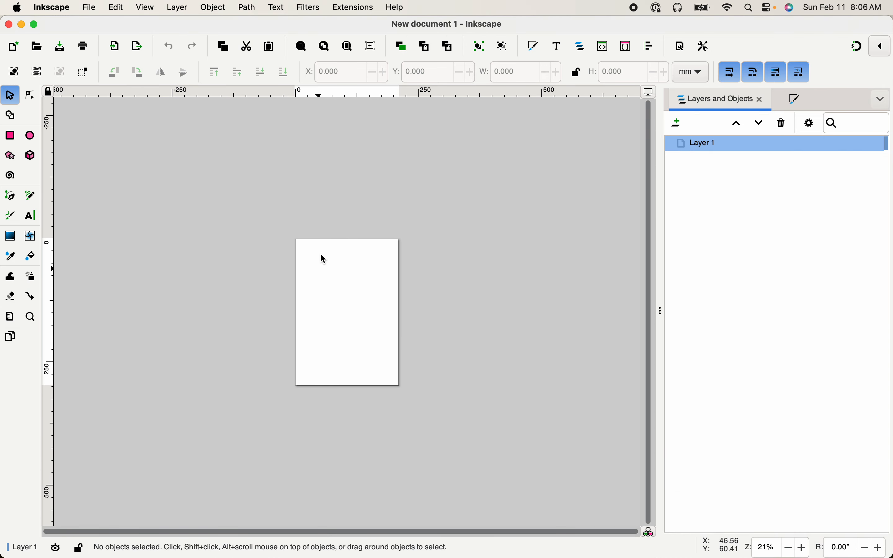
- Minimise the new blank document's window and restore it
left_click(22, 23)
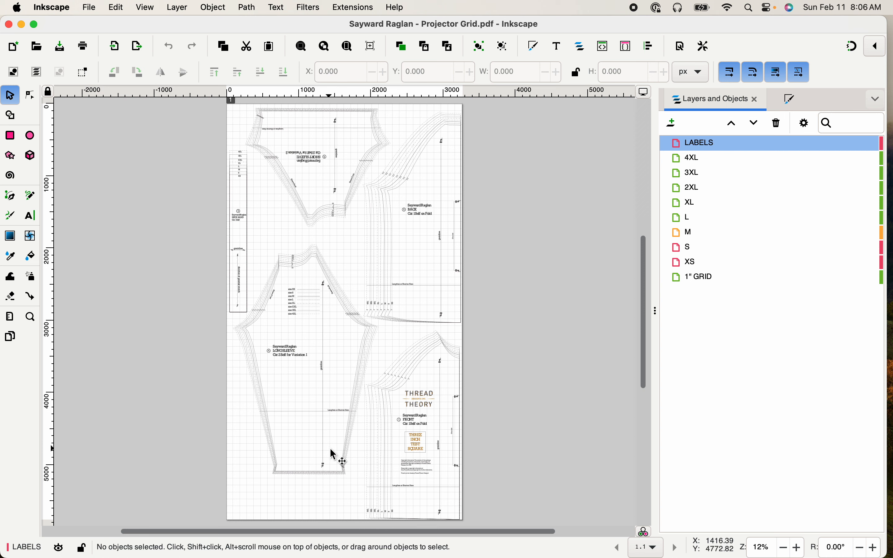
mouse_move(681, 556)
left_click(774, 540)
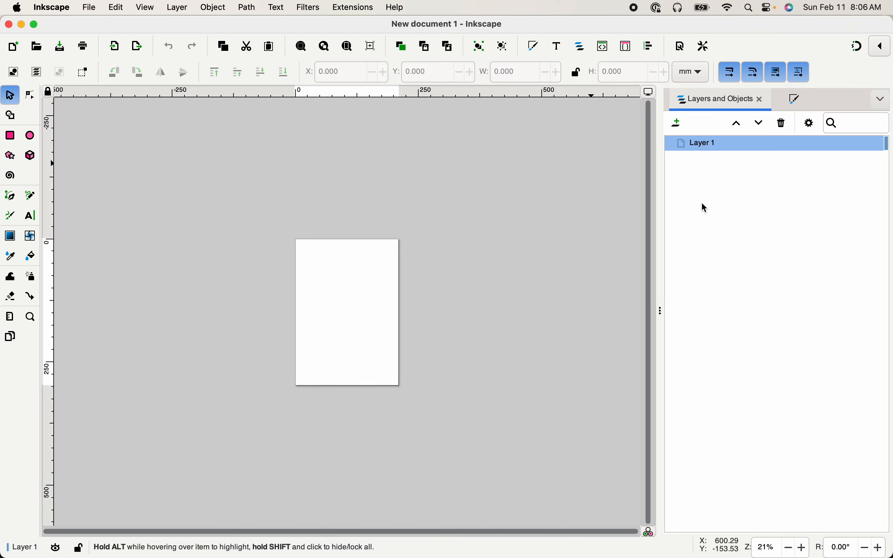
- Switch to the Sayward Raglan pattern document, hide its LABELS and 4XL layers, and show them again
key("super+Tab")
key("super+shift+Tab")
key("ctrl+Up")
left_click(681, 324)
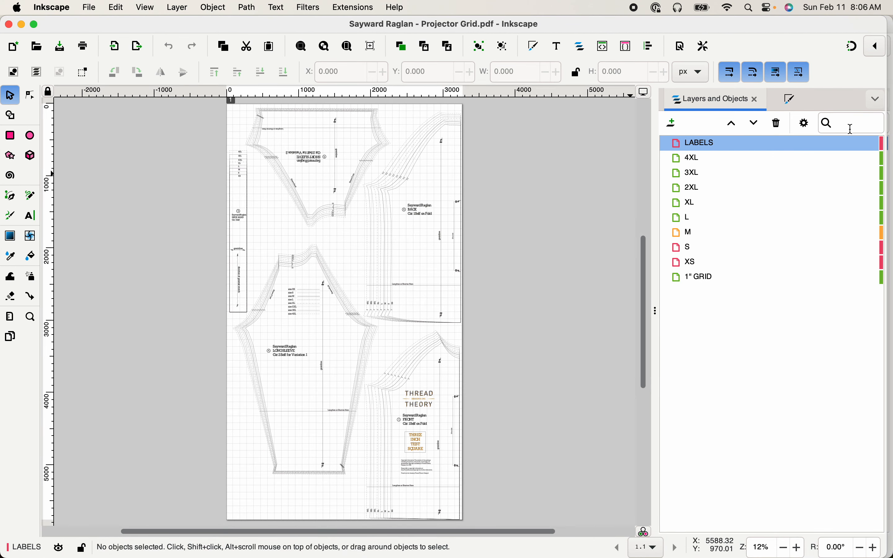
left_click(859, 143)
left_click(859, 159)
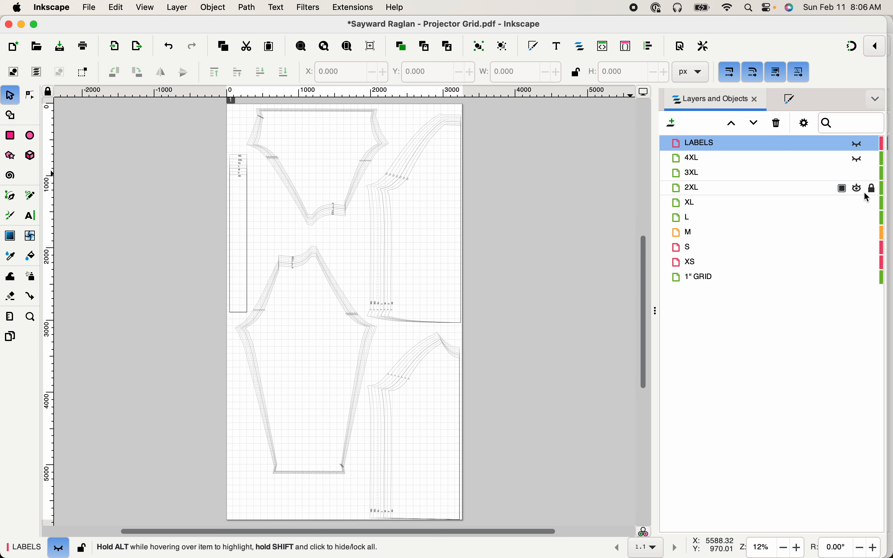
left_click(858, 173)
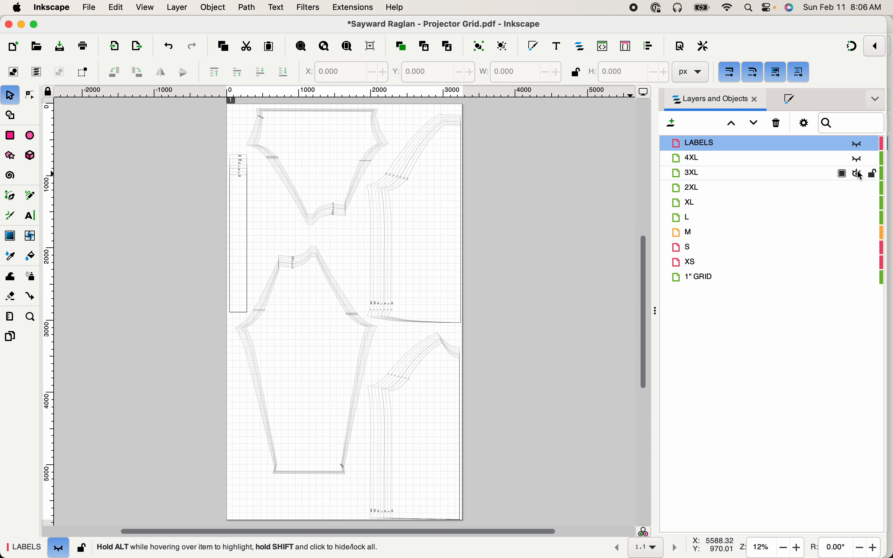
left_click(860, 167)
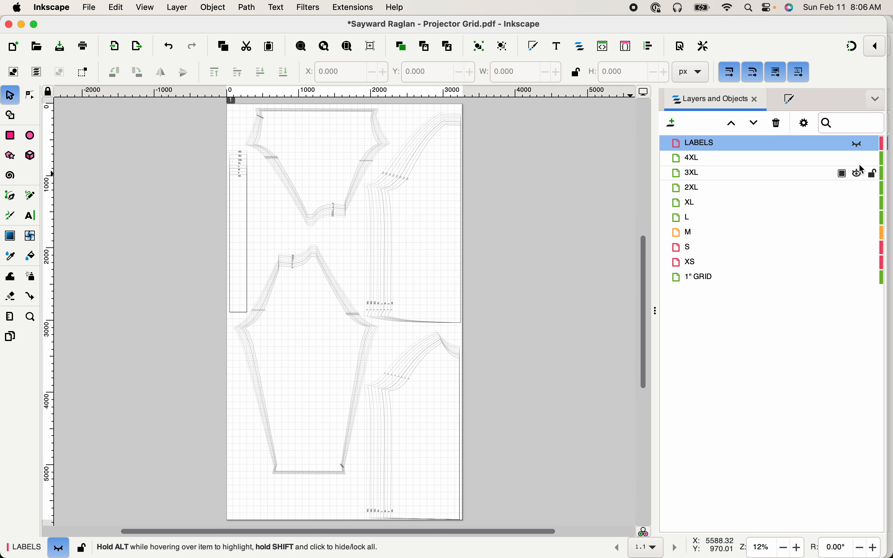
left_click(859, 145)
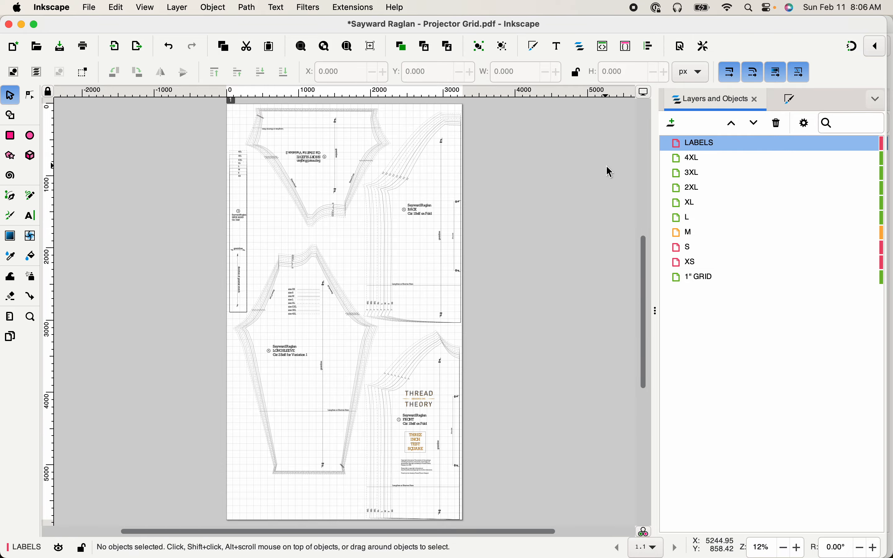
- Return to the new blank document and rename its only layer to Sleeve
key("super+Tab")
key("super+shift+Tab")
key("ctrl+Up")
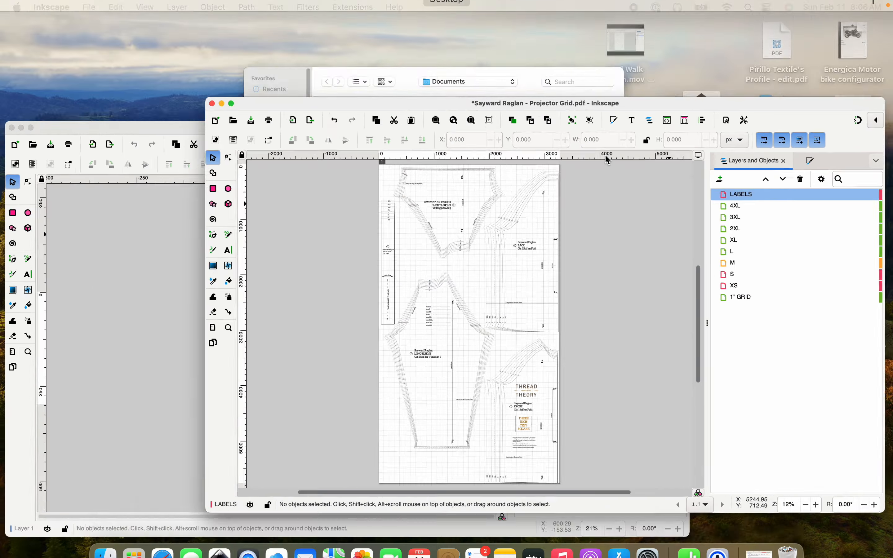
left_click(311, 325)
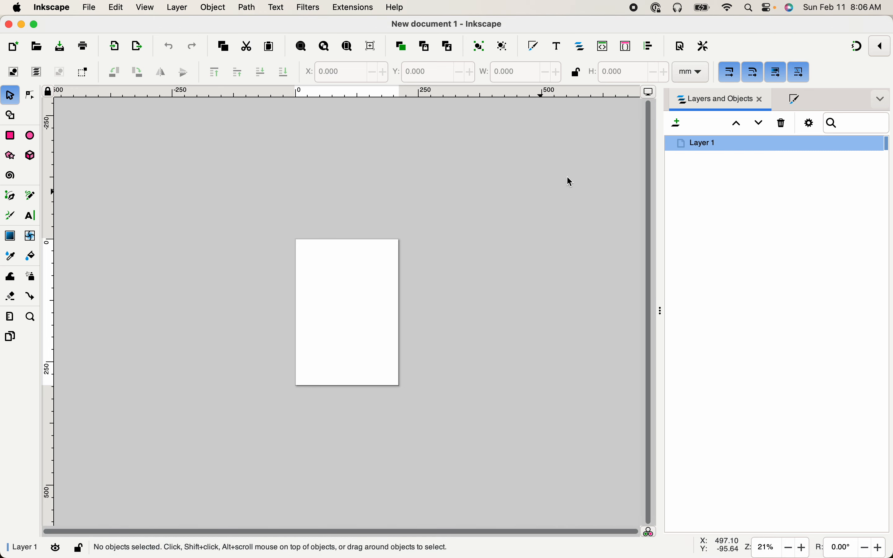
right_click(701, 148)
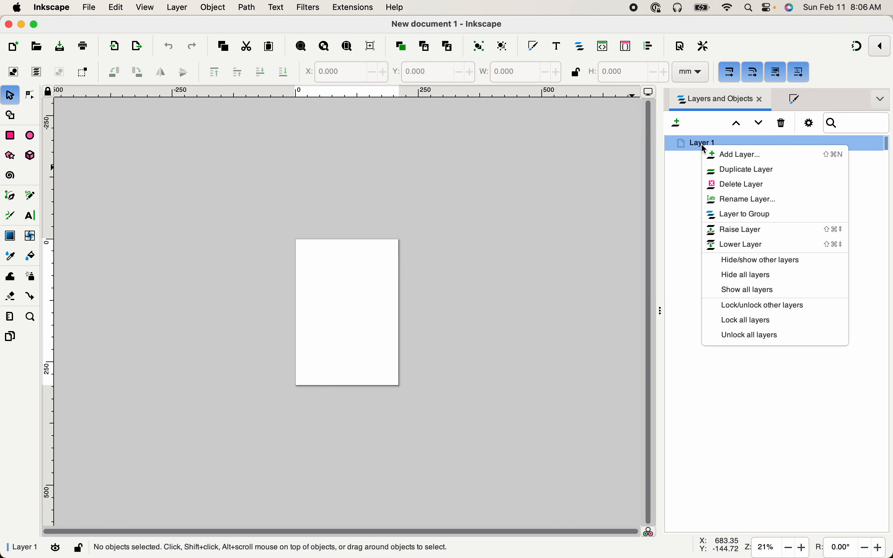
left_click(739, 200)
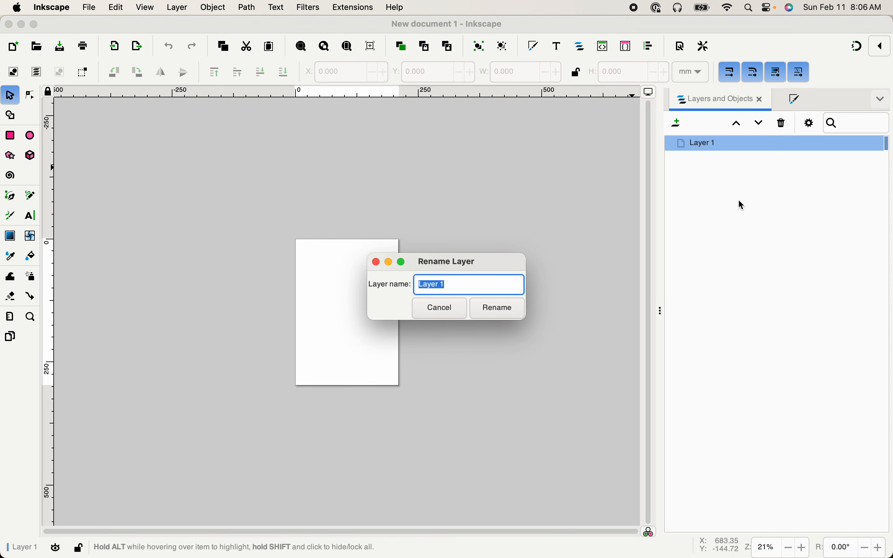
type("Sleeve")
left_click(491, 310)
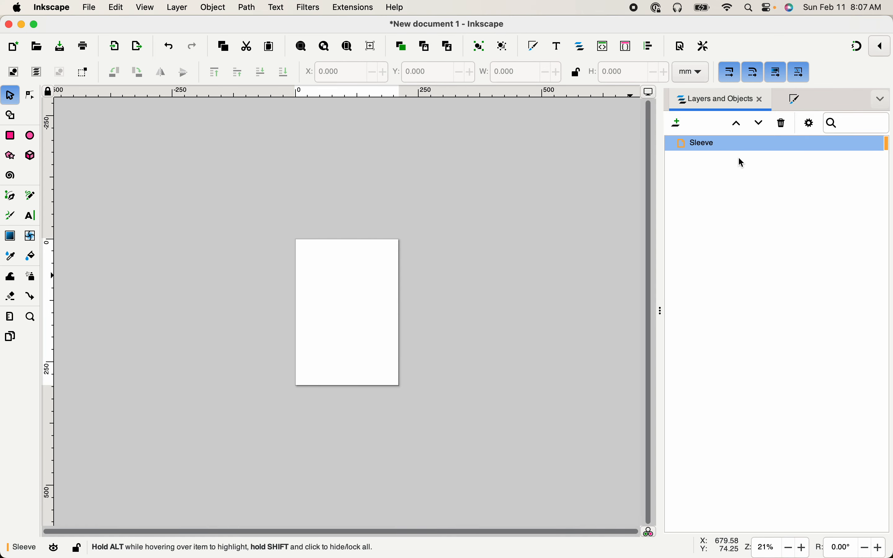
- Add a new layer named Collar, positioned above the current Sleeve layer
left_click(678, 124)
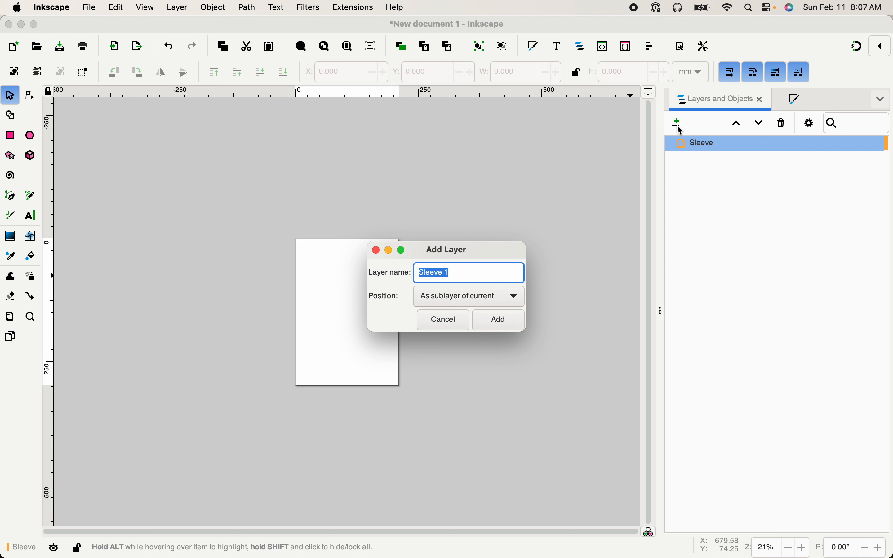
type("Collar")
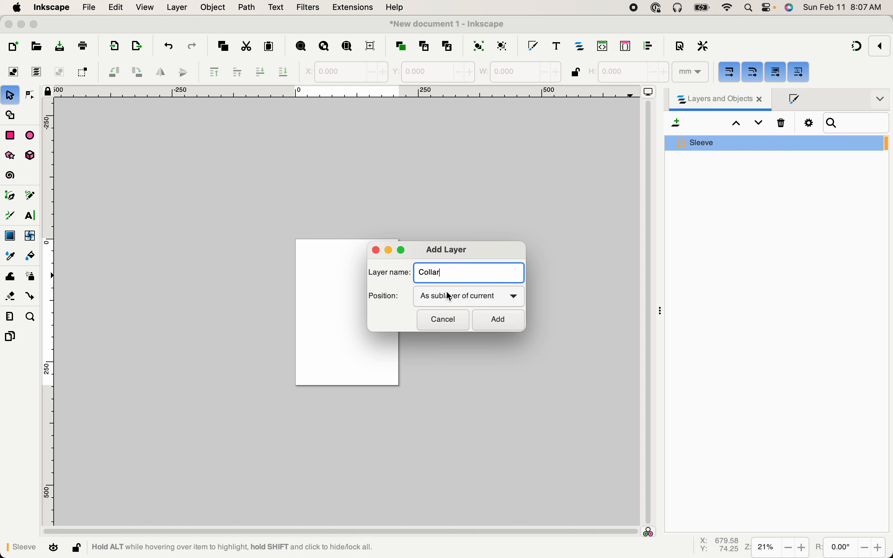
left_click(516, 297)
left_click(516, 297)
left_click(516, 297)
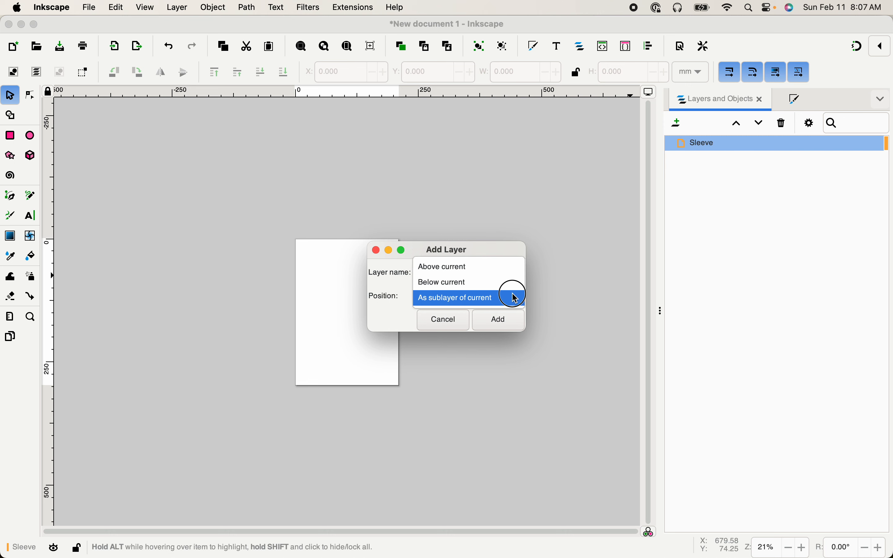
left_click(516, 298)
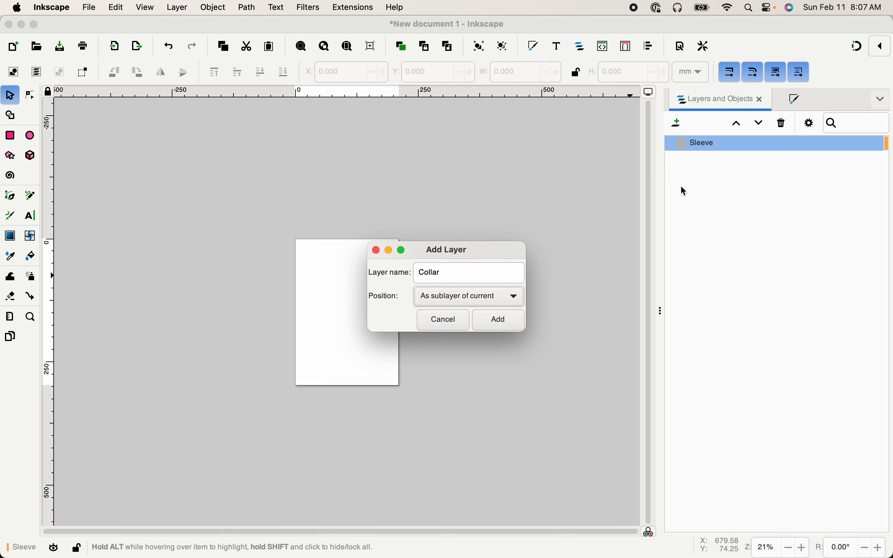
left_click(515, 297)
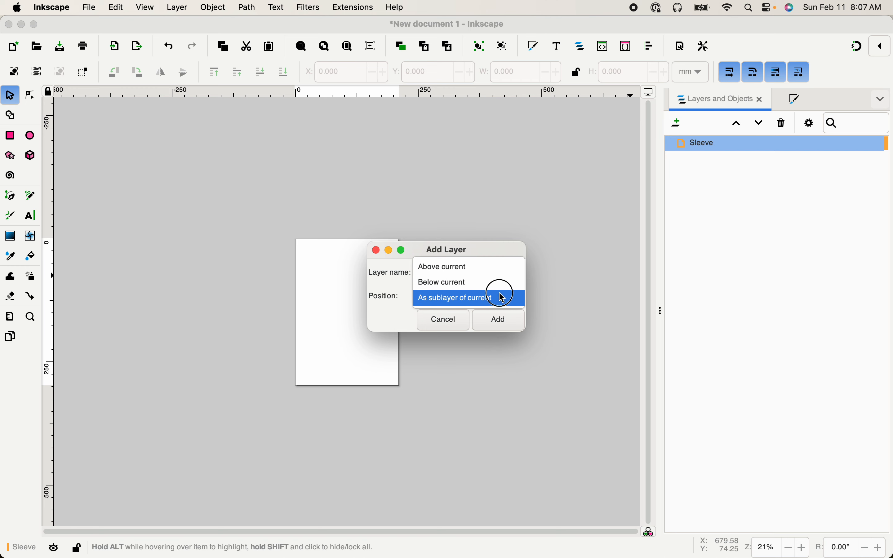
left_click(501, 317)
left_click(502, 299)
left_click(502, 299)
left_click(490, 298)
left_click(494, 269)
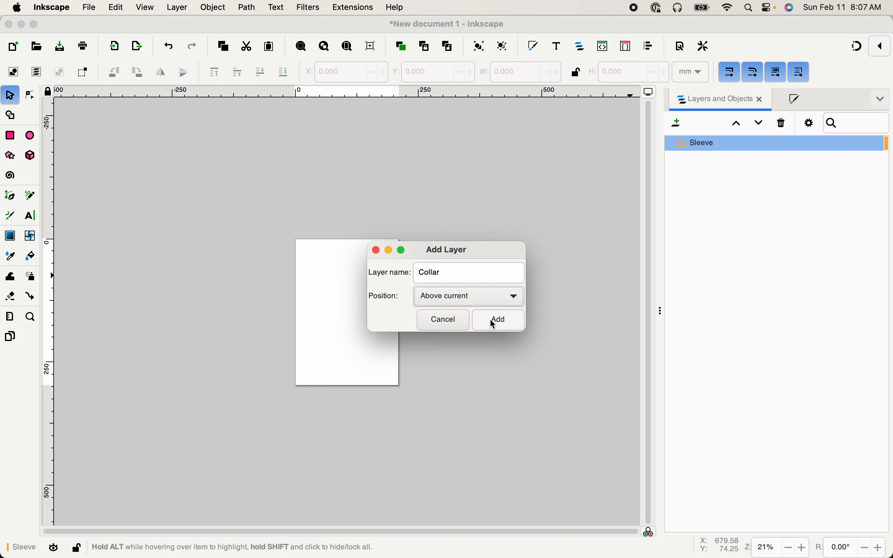
left_click(493, 323)
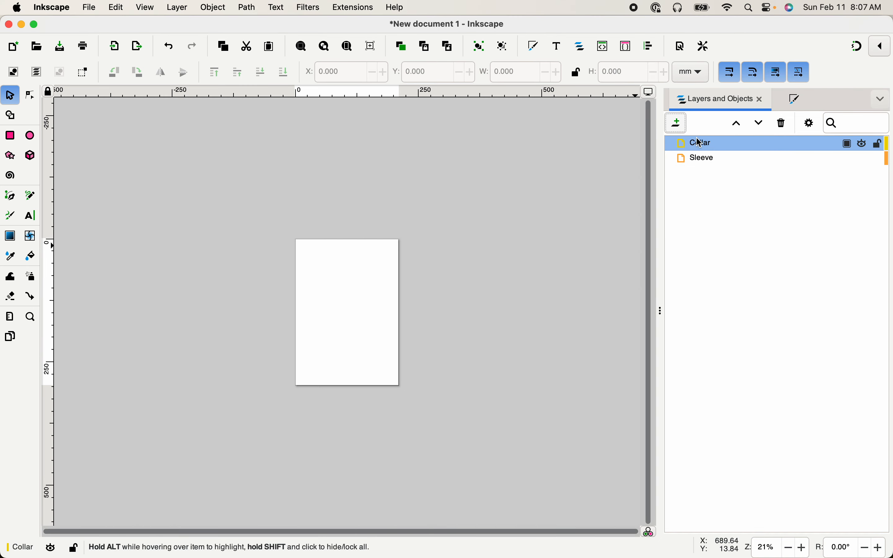
- Add a new layer named Front as a sublayer of the Collar layer
left_click(678, 126)
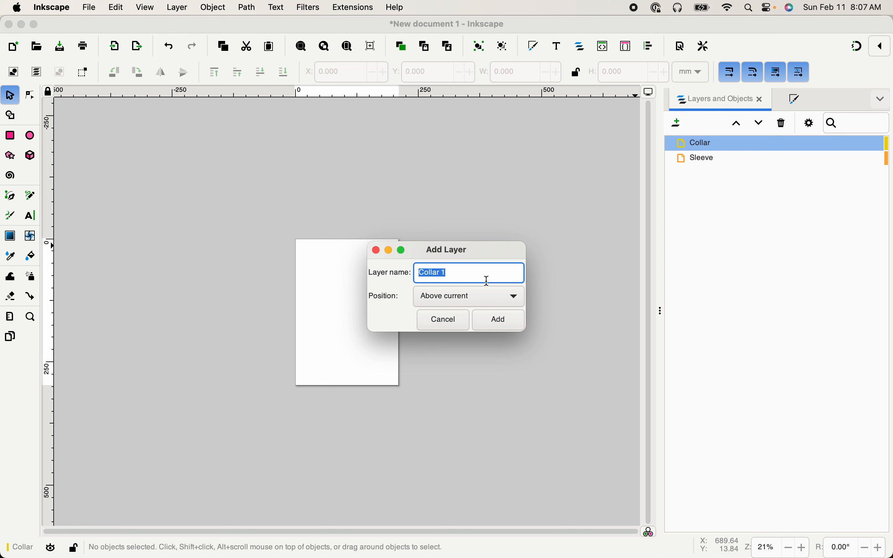
type("Front")
left_click(464, 297)
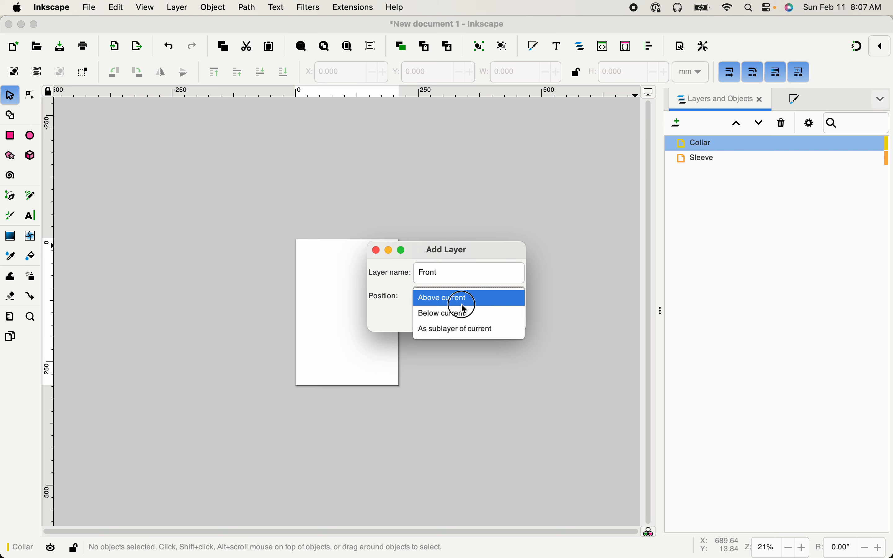
left_click(457, 329)
left_click(505, 319)
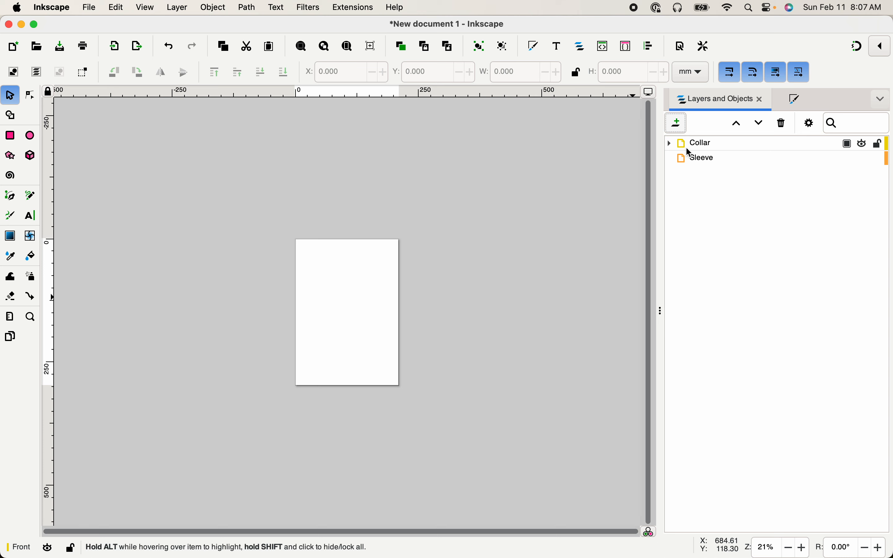
- Expand the Collar layer and move Front out of it to its own level between Collar and Sleeve
left_click(669, 143)
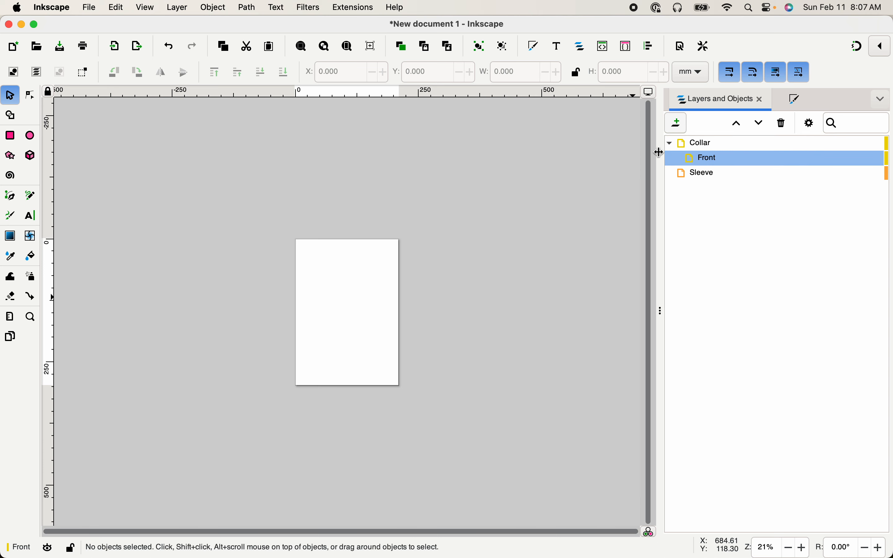
left_click(669, 143)
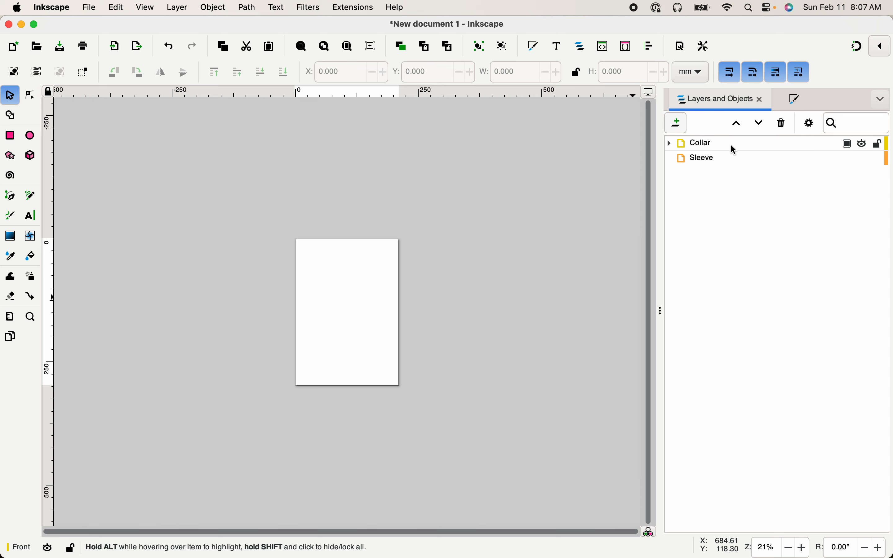
left_click(669, 144)
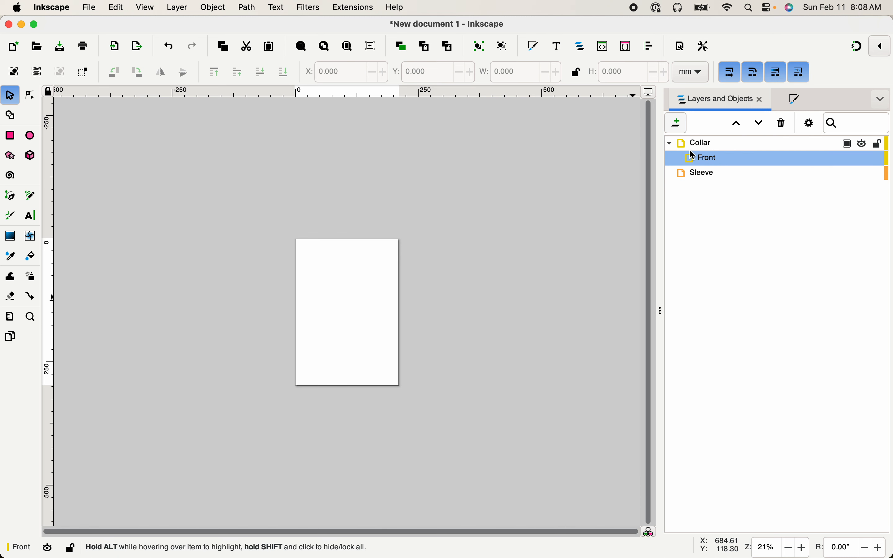
left_click(705, 161)
left_click_drag(704, 161, 774, 169)
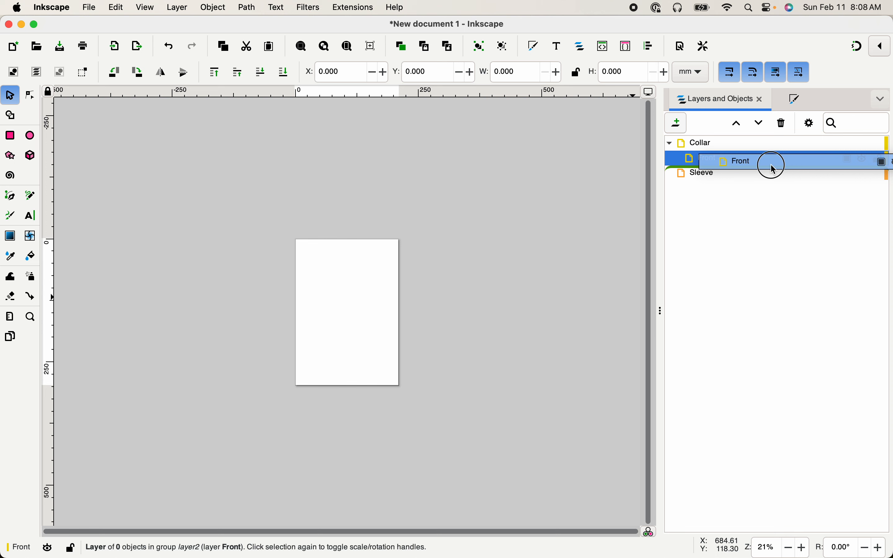
left_click_drag(774, 169, 773, 169)
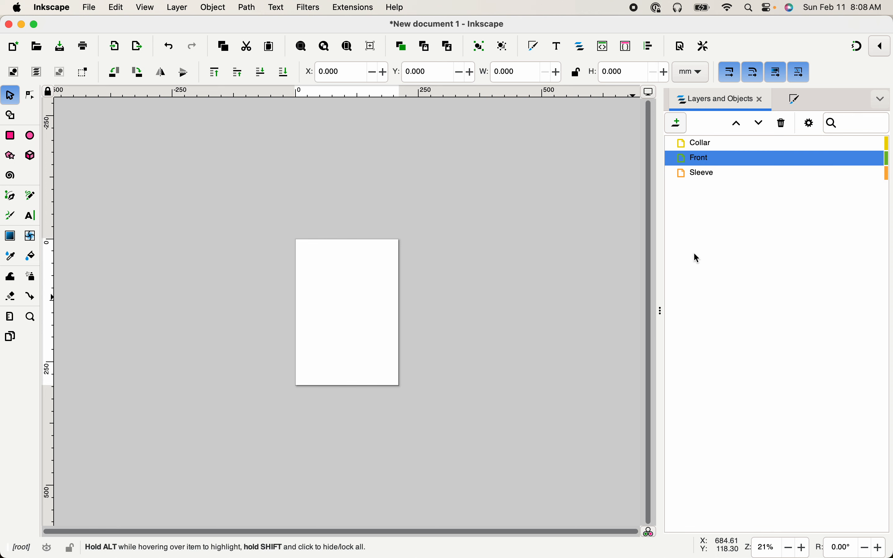
- Add a new layer named Back, positioned above the Collar layer
left_click(699, 146)
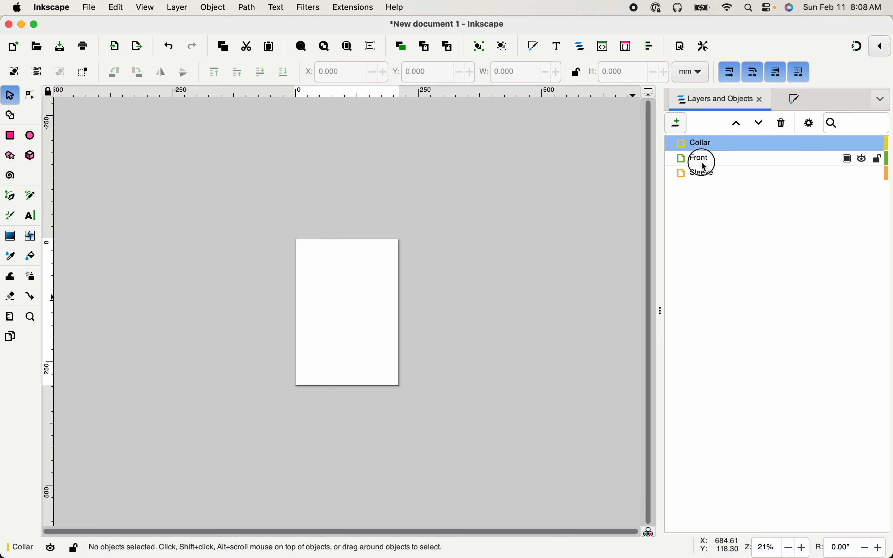
left_click(699, 159)
left_click(687, 144)
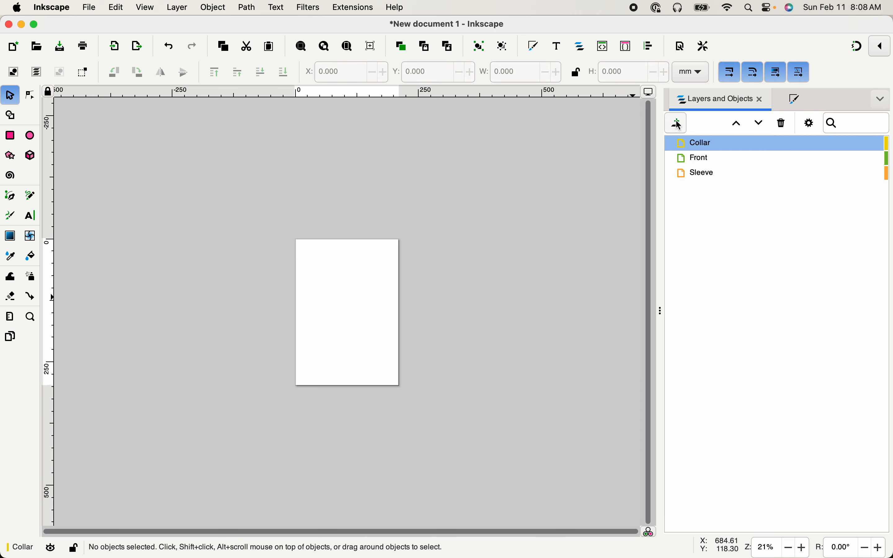
left_click(677, 124)
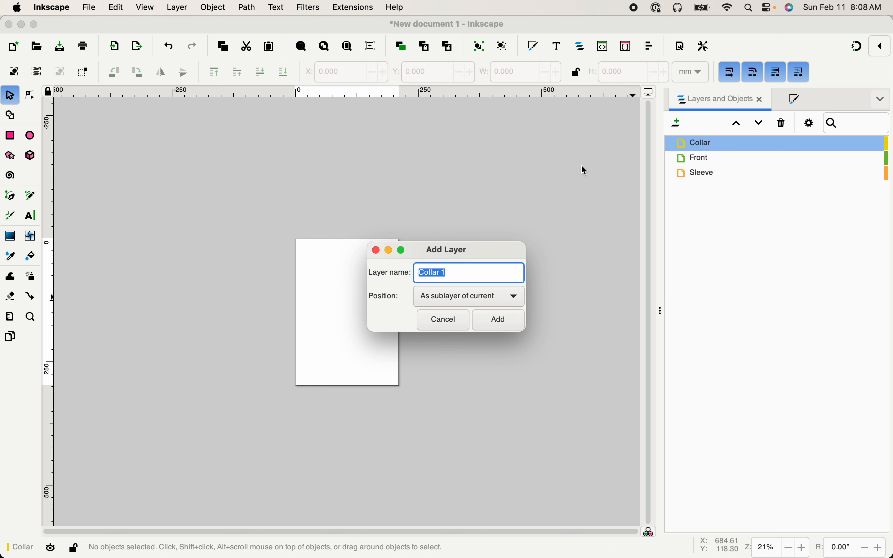
type("Back")
left_click(512, 295)
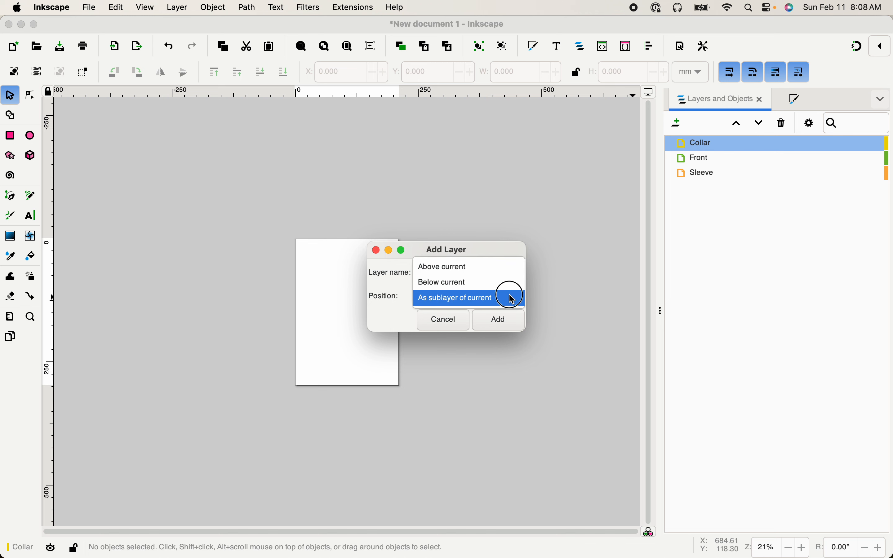
left_click(498, 268)
left_click(496, 327)
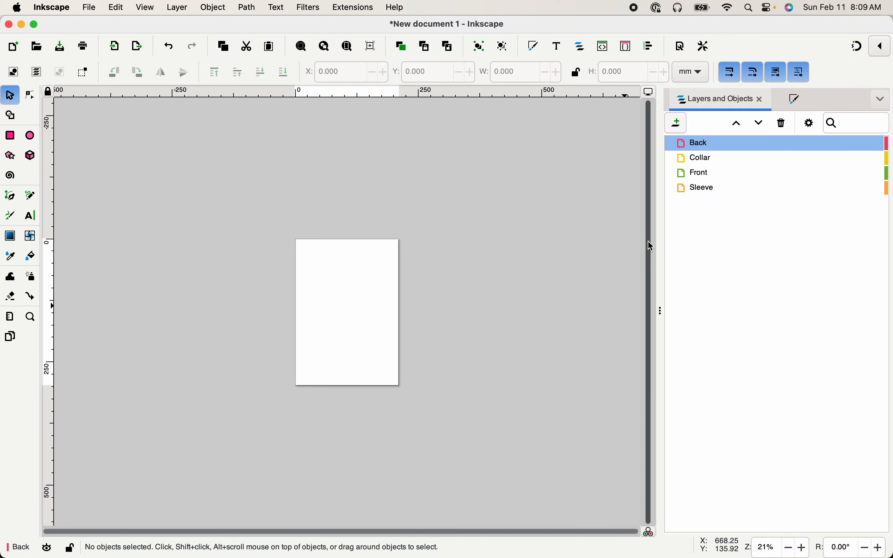
- Switch to the Sayward Raglan pattern document and hide every layer except LABELS and XL, including the 1" GRID layer
key("ctrl+Up")
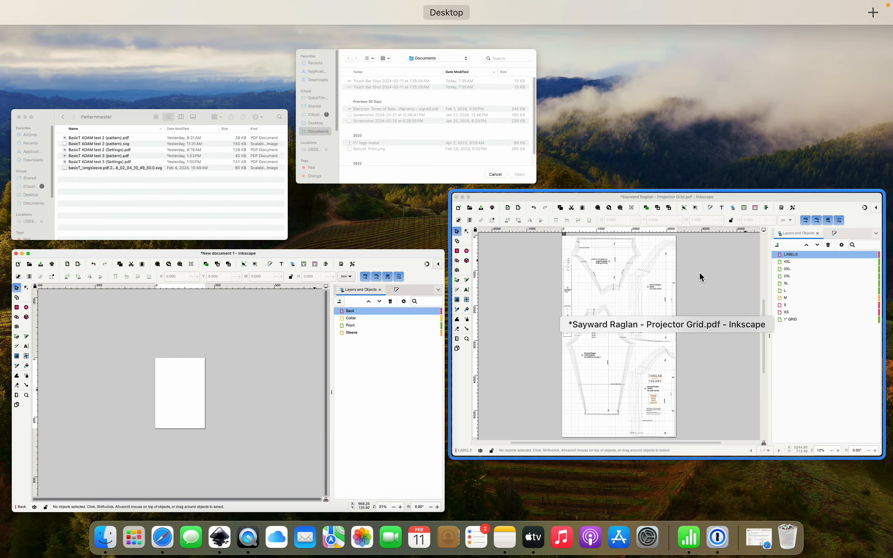
left_click(701, 277)
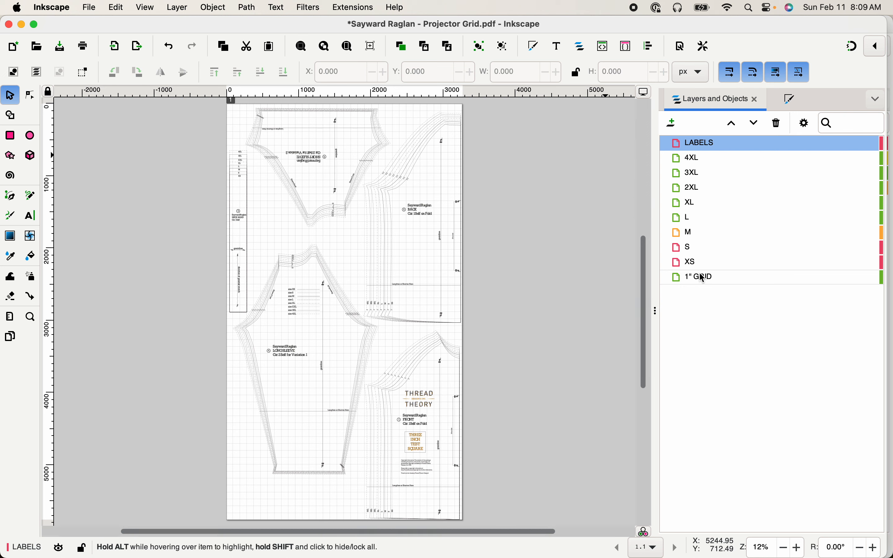
left_click(857, 159)
left_click(857, 173)
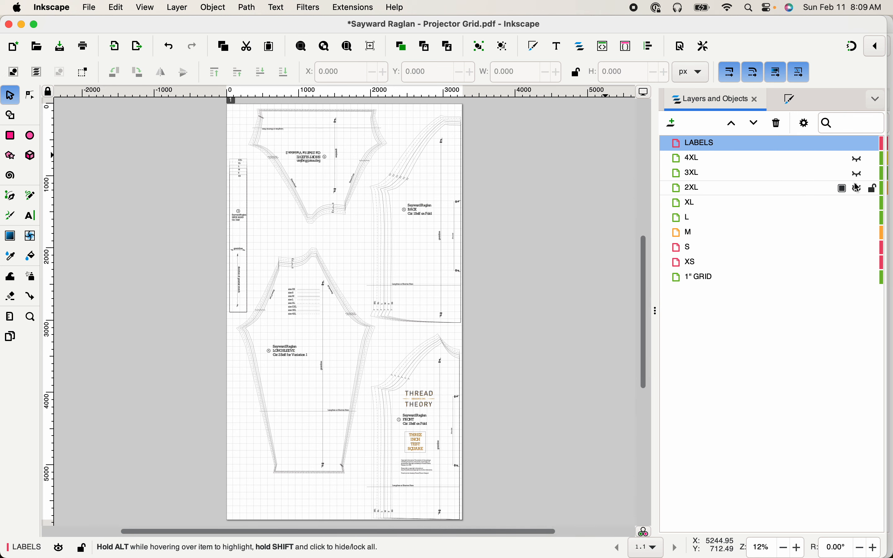
left_click(858, 188)
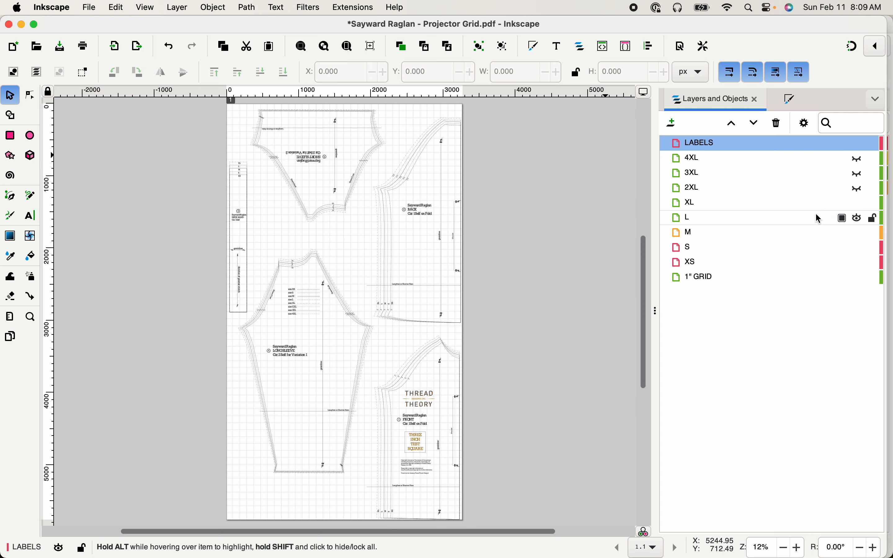
left_click(857, 220)
left_click(858, 233)
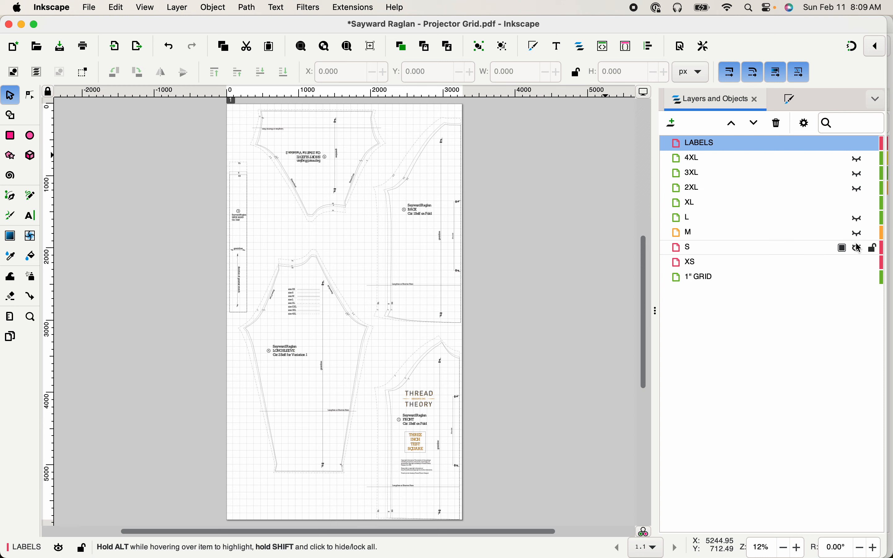
left_click(858, 247)
left_click(859, 262)
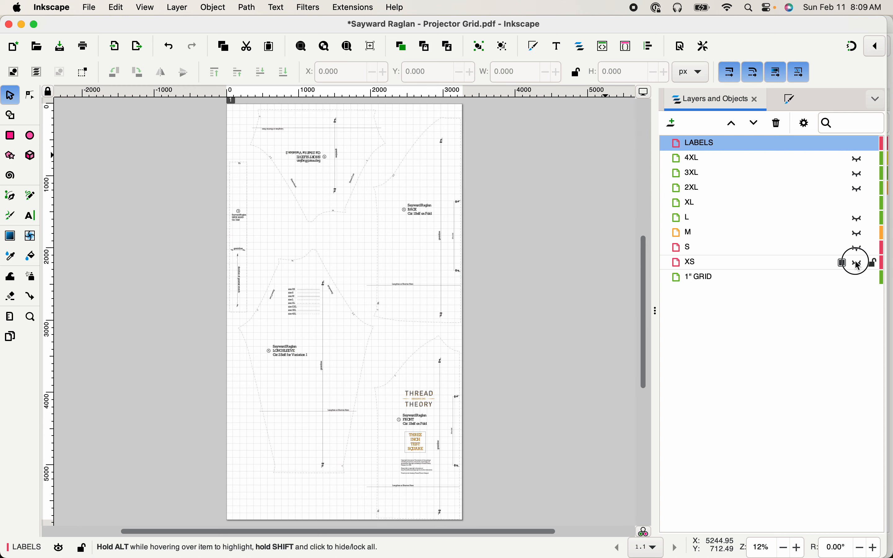
left_click(860, 277)
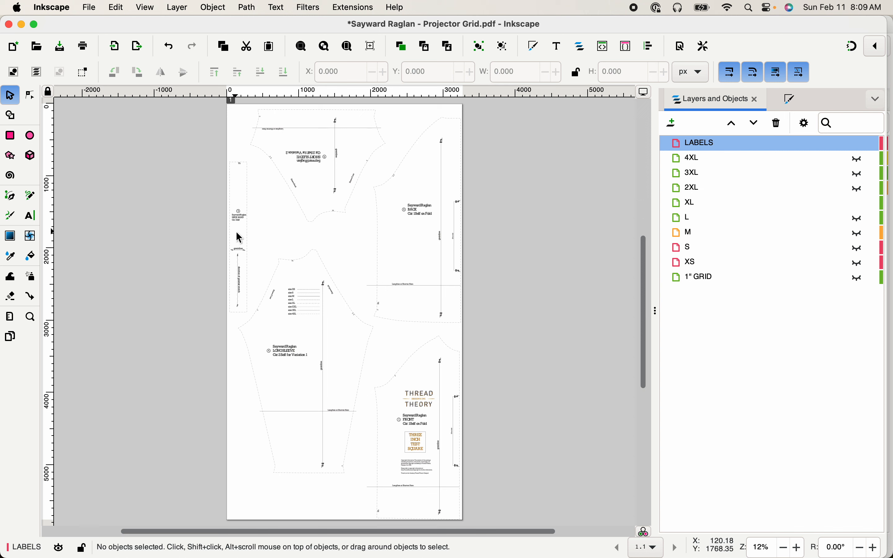
- Select the whole neck band piece with its outline and labels, and group the selected objects
key("z")
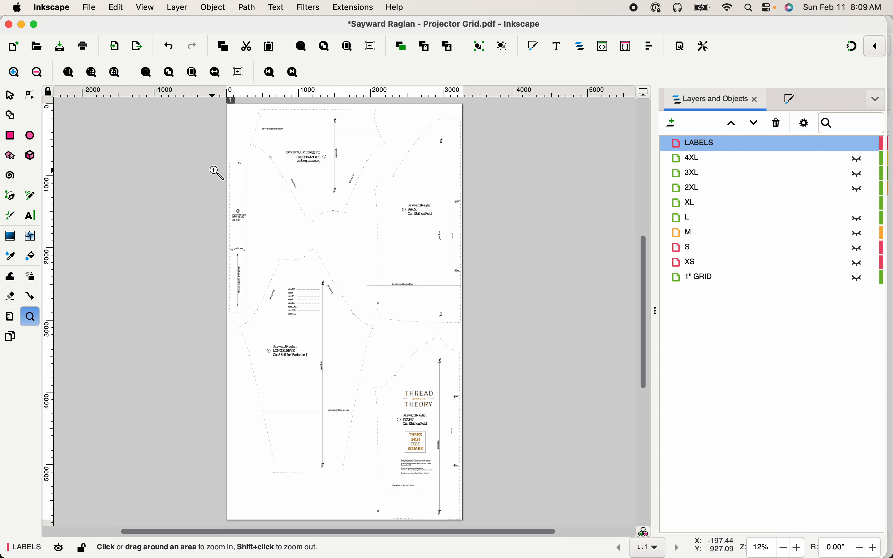
left_click_drag(209, 150, 266, 337)
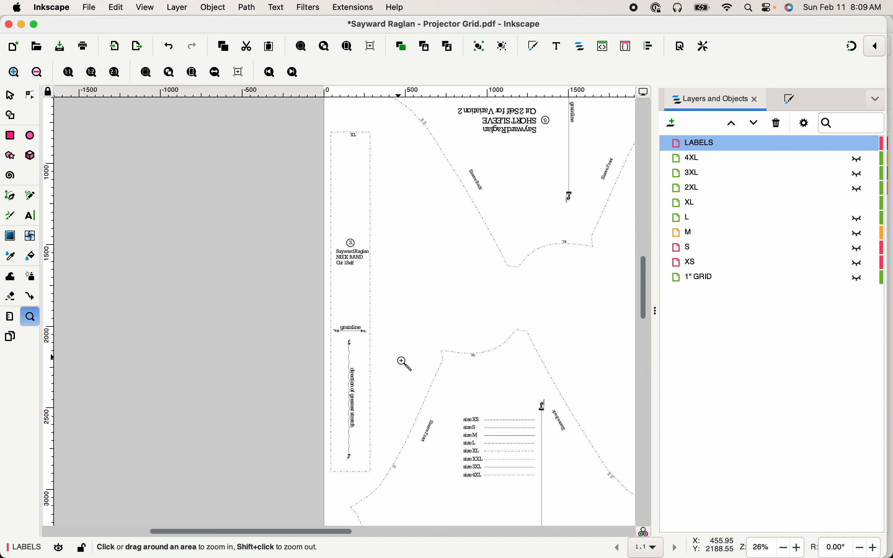
key("s")
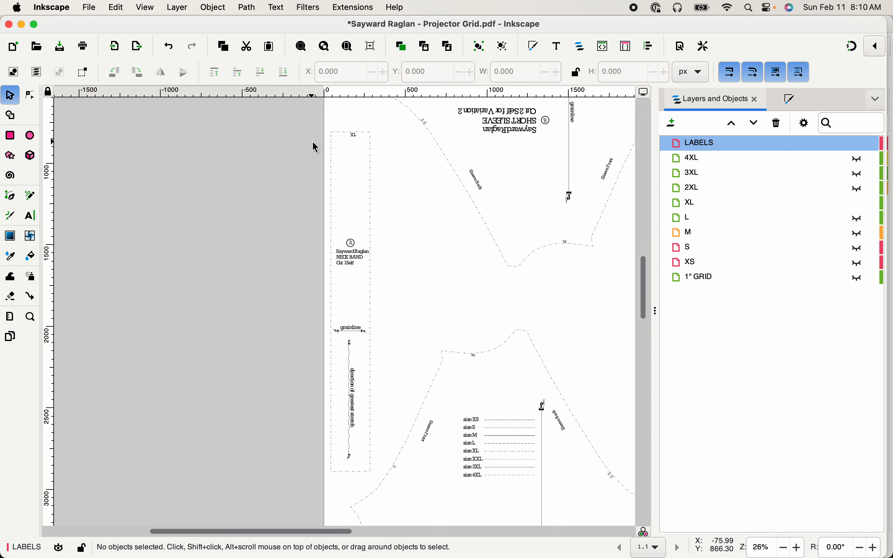
left_click_drag(313, 125, 378, 480)
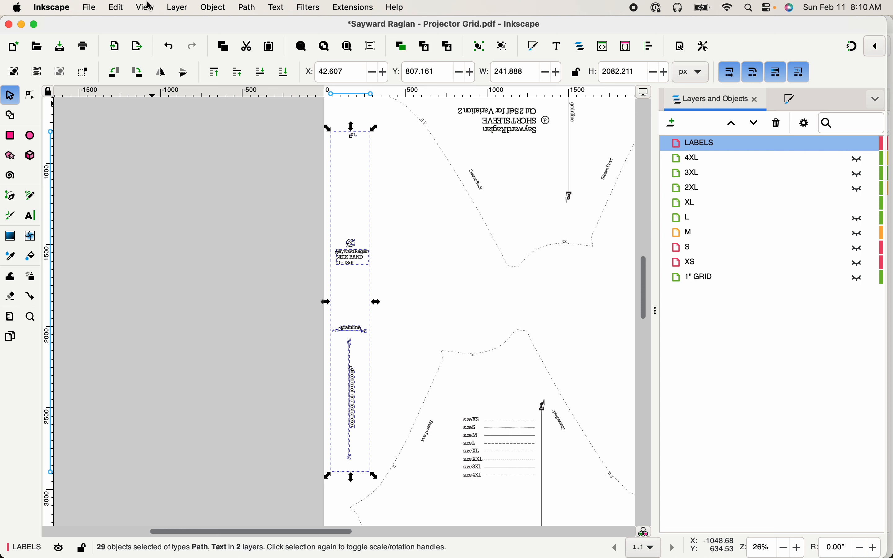
left_click(223, 7)
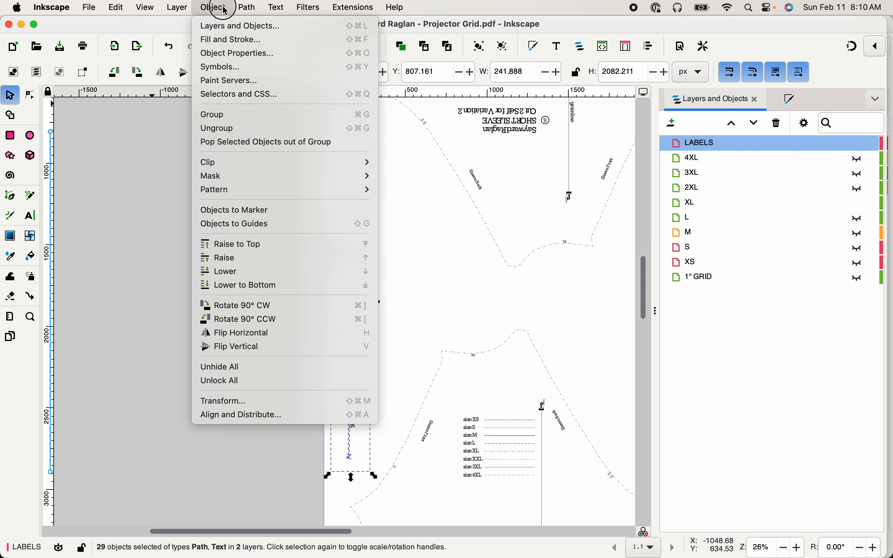
left_click(224, 121)
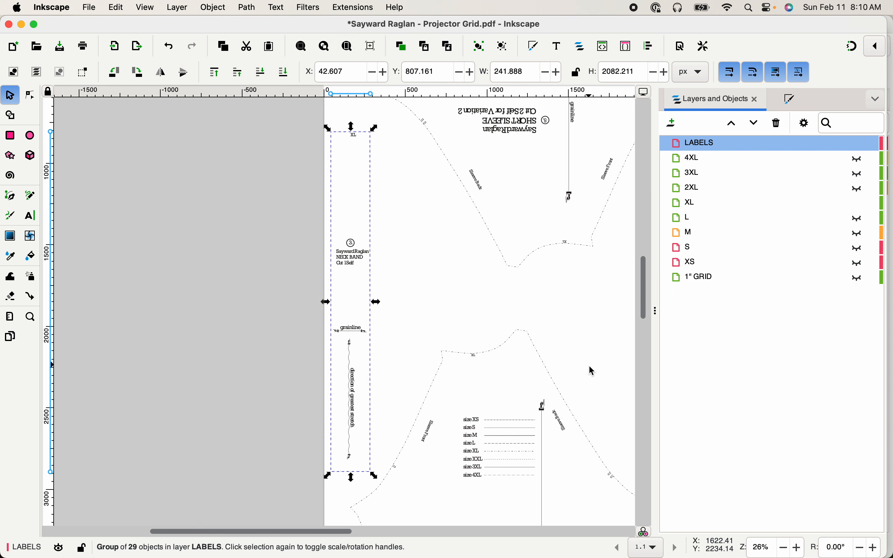
- Move the grouped neck band about 38 px to the right, deselect it, and select the group again
left_click_drag(372, 263, 349, 252)
left_click(366, 266)
left_click(344, 264)
left_click(394, 260)
left_click(369, 254)
left_click(398, 251)
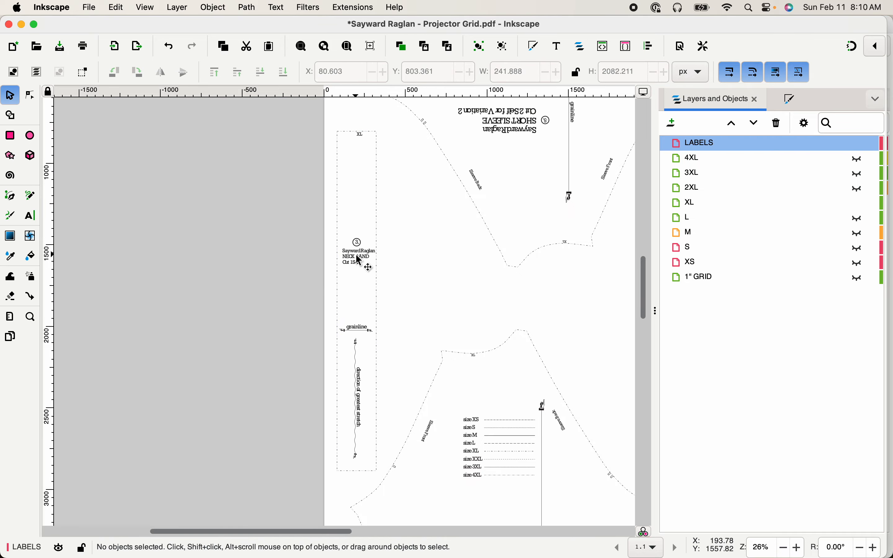
left_click(357, 257)
key("alt")
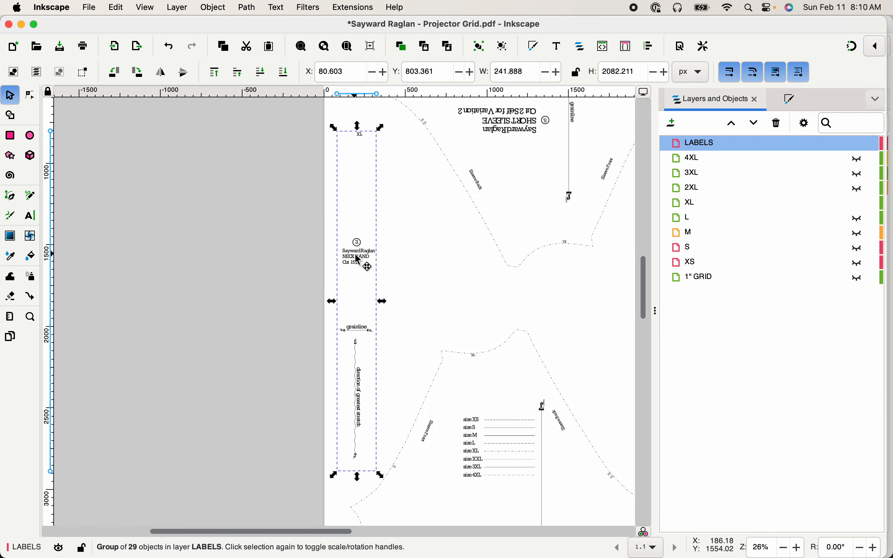
- Switch to New document 1, make the Collar layer active, and paste the grouped neck band into it
key("ctrl+Up")
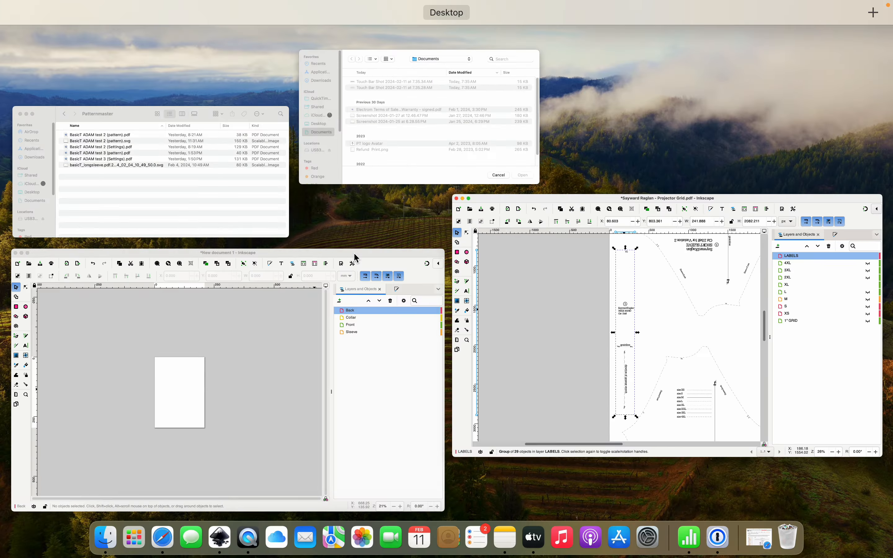
left_click(281, 320)
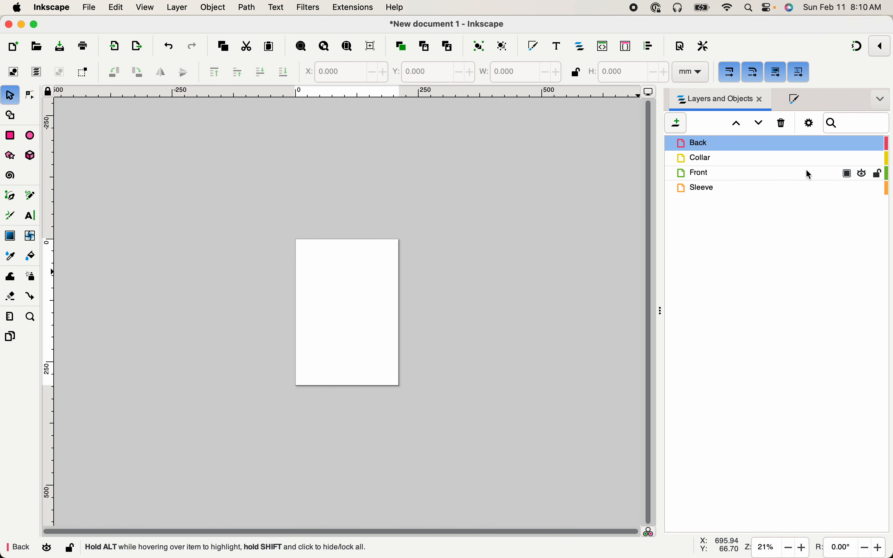
left_click(771, 158)
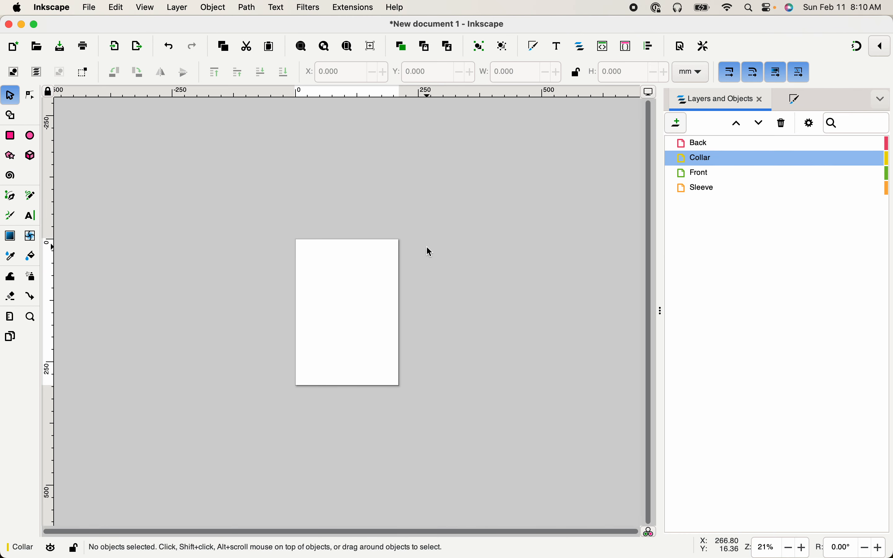
key("ctrl+v")
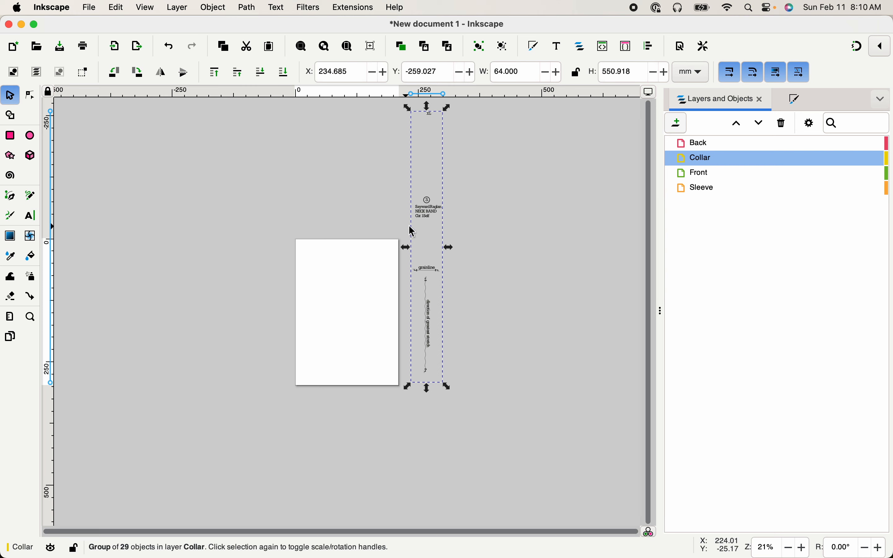
- Move the pasted neck band off the page's left side to about X -154, Y -173 mm, and deselect it
left_click_drag(426, 220, 323, 246)
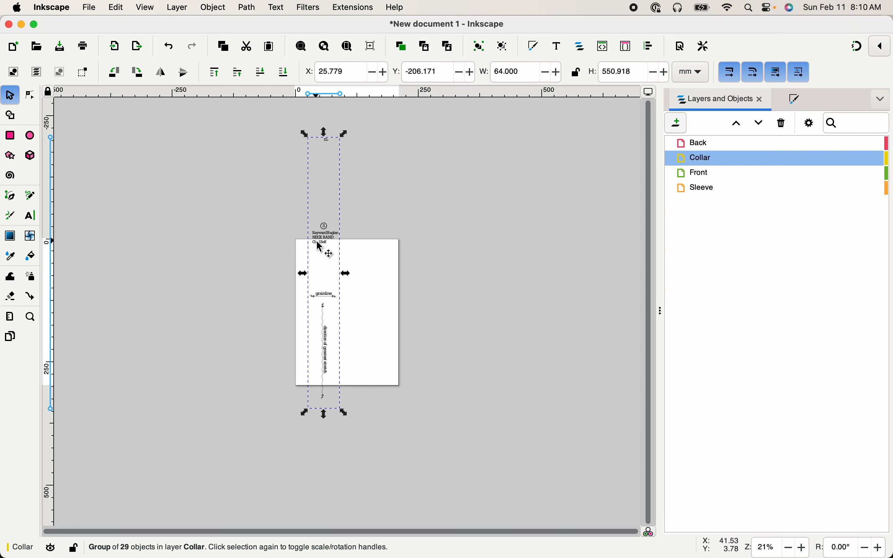
left_click(457, 309)
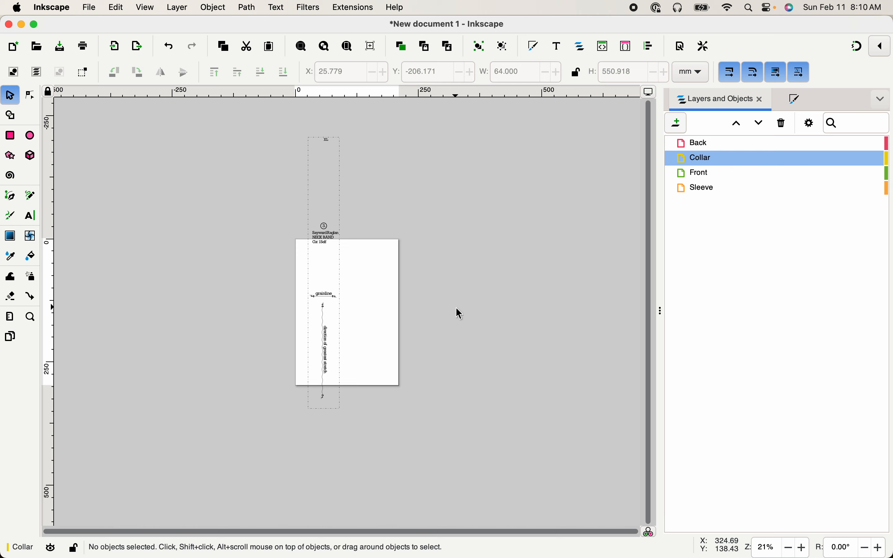
left_click_drag(320, 229, 229, 248)
left_click(532, 251)
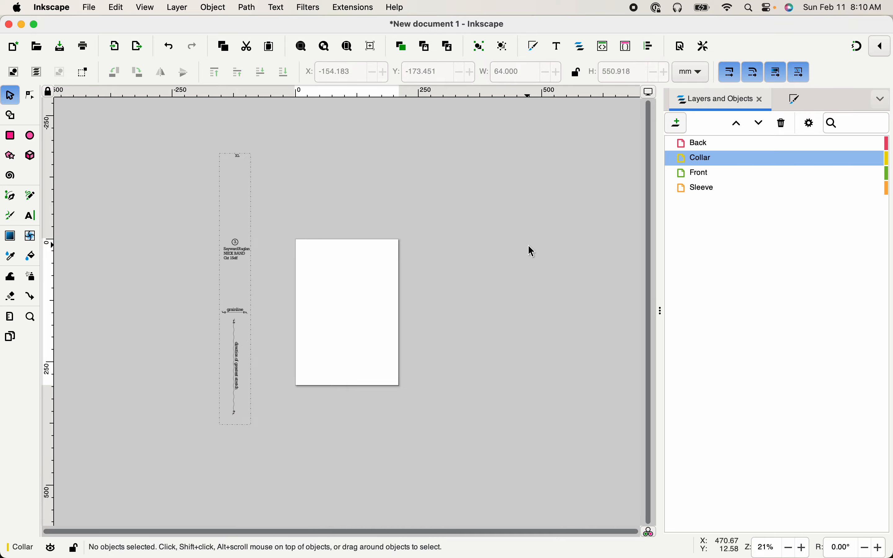
- Switch to the Sayward Raglan pattern document, bring the short sleeve piece into view, and deselect the neck band
key("ctrl+Up")
left_click(604, 291)
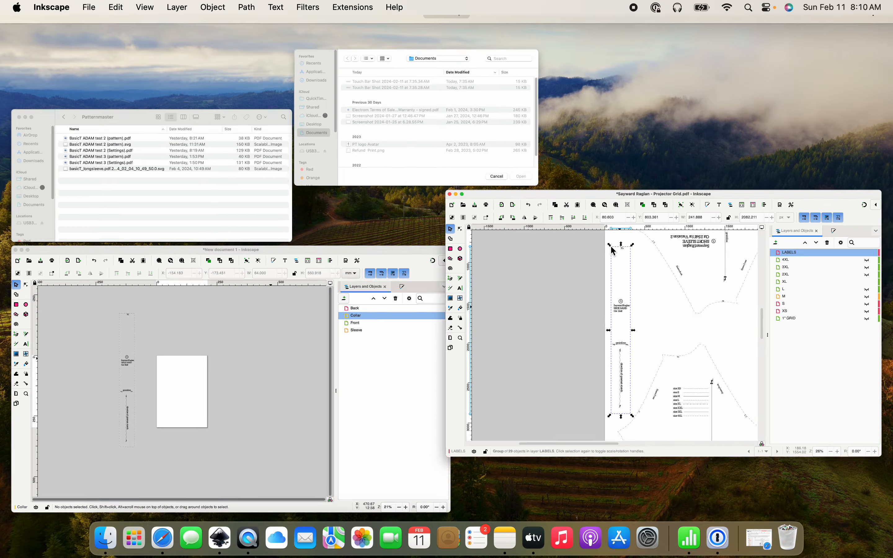
scroll(599, 295, "up", 3)
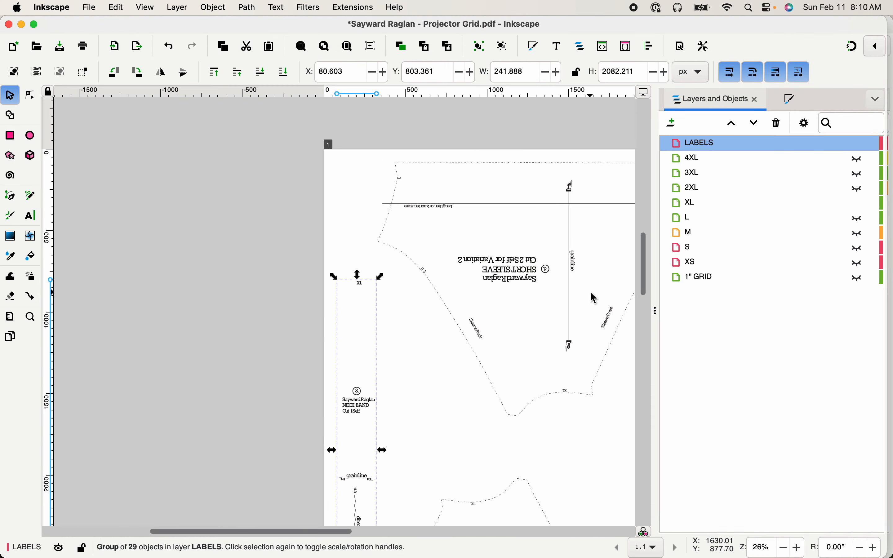
key("space")
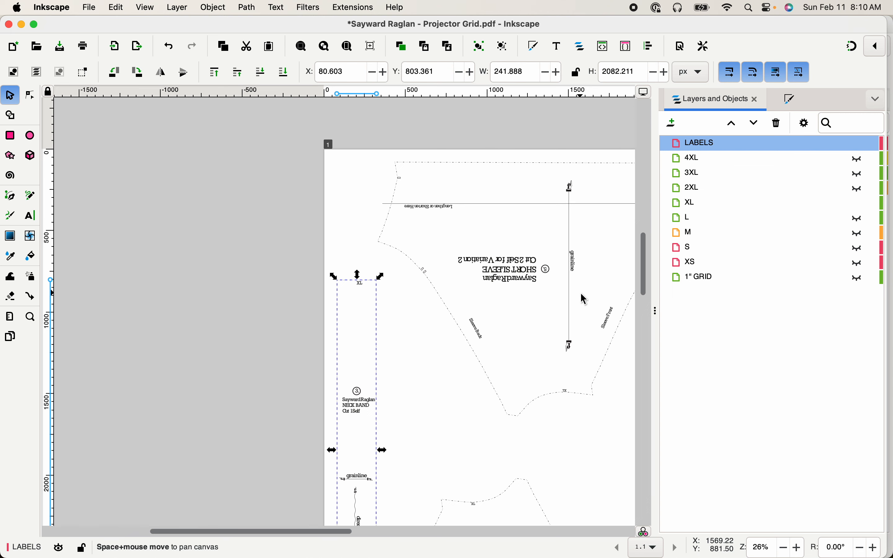
left_click_drag(585, 299, 352, 298)
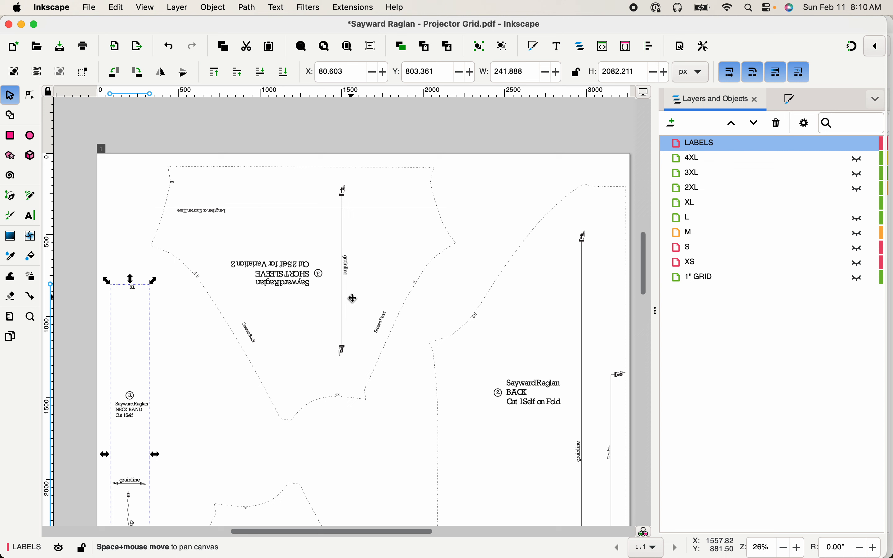
left_click(303, 122)
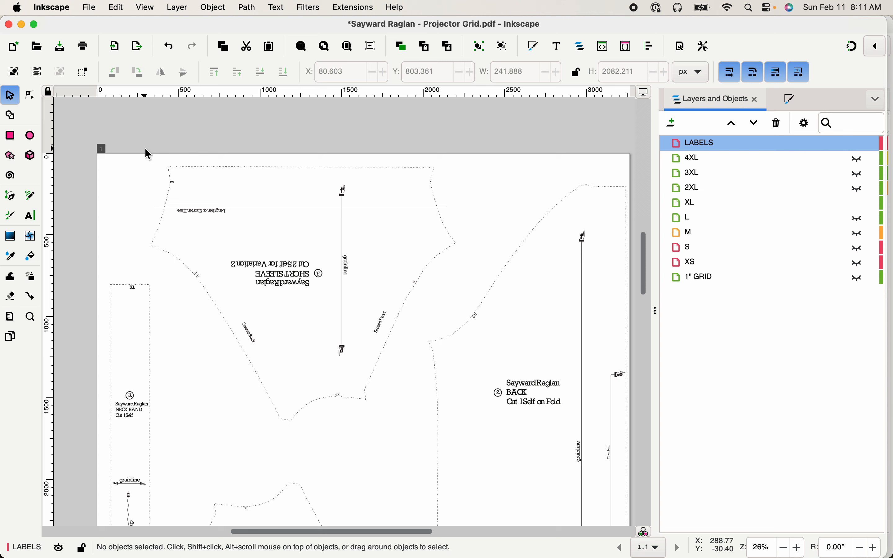
- Try to select the whole short sleeve with one selection box and move it, undoing the move and clearing the selection
left_click_drag(145, 147, 427, 101)
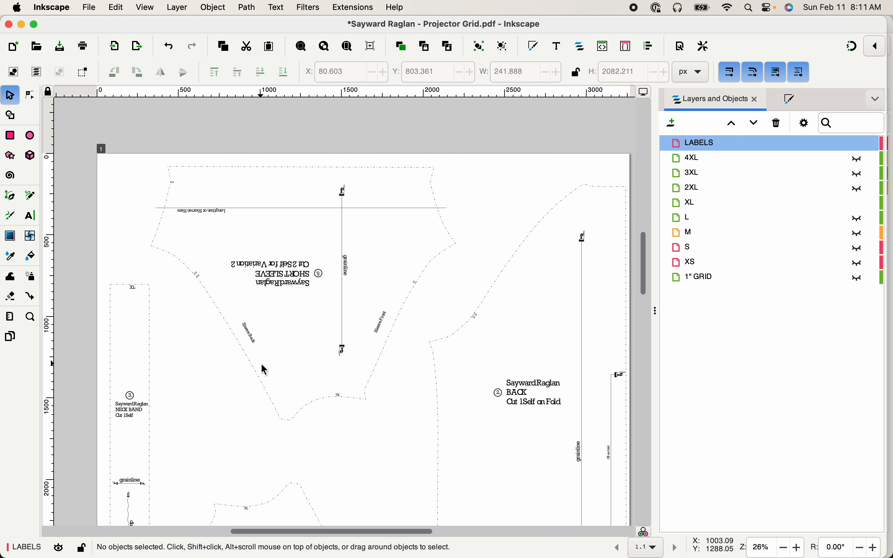
left_click_drag(134, 135, 488, 436)
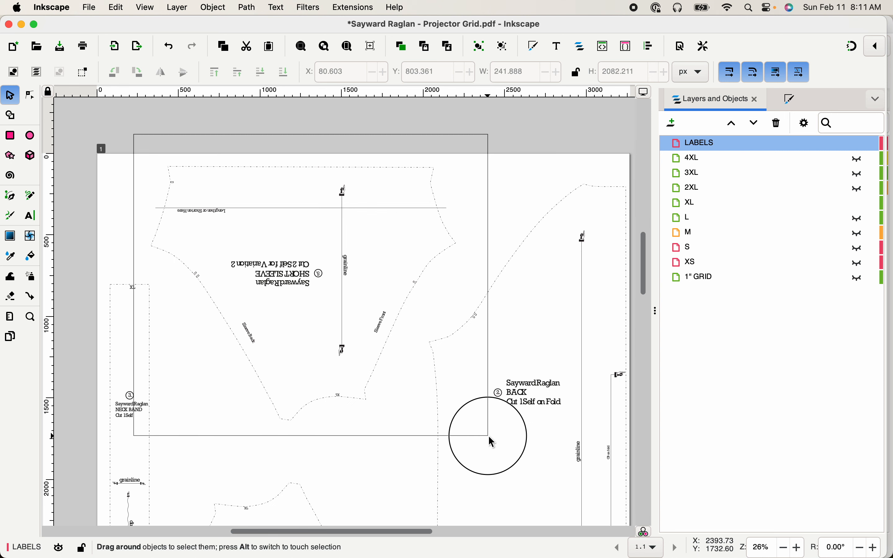
left_click_drag(488, 435, 489, 436)
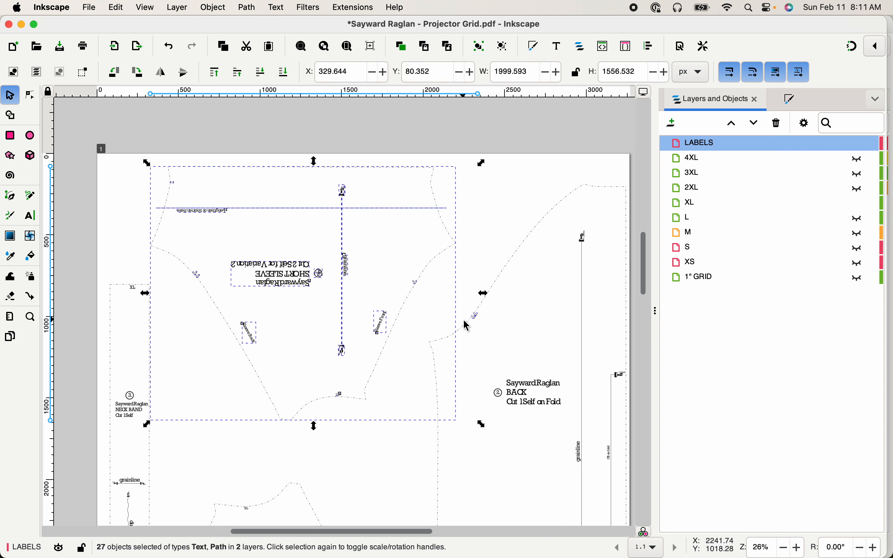
left_click_drag(410, 303, 377, 280)
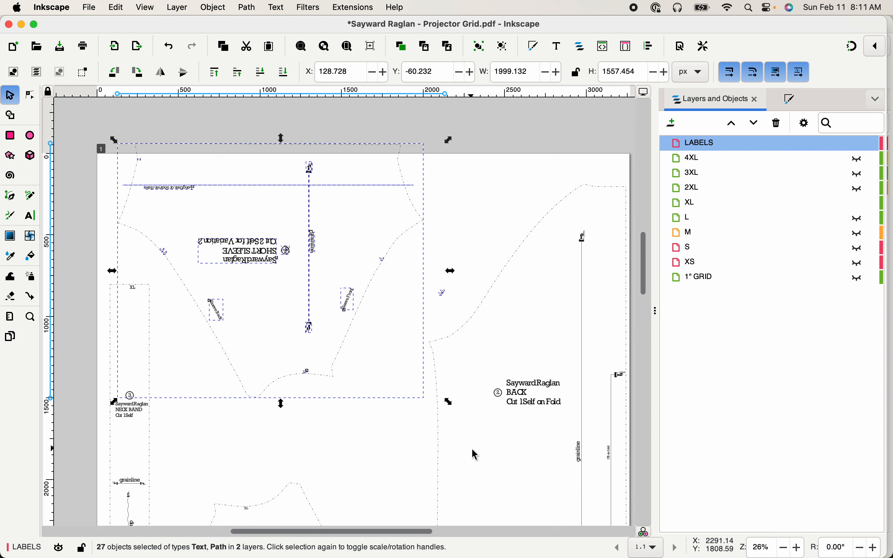
key("alt")
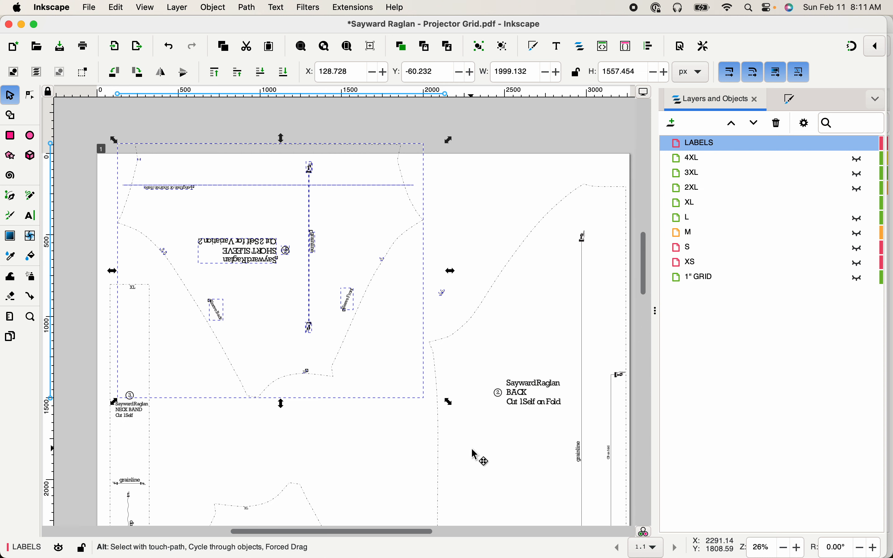
key("super+z")
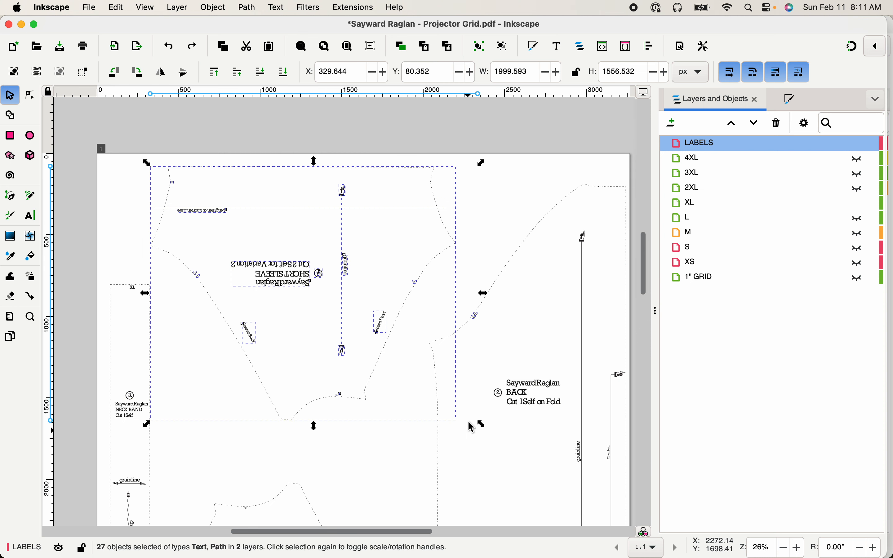
left_click(495, 220)
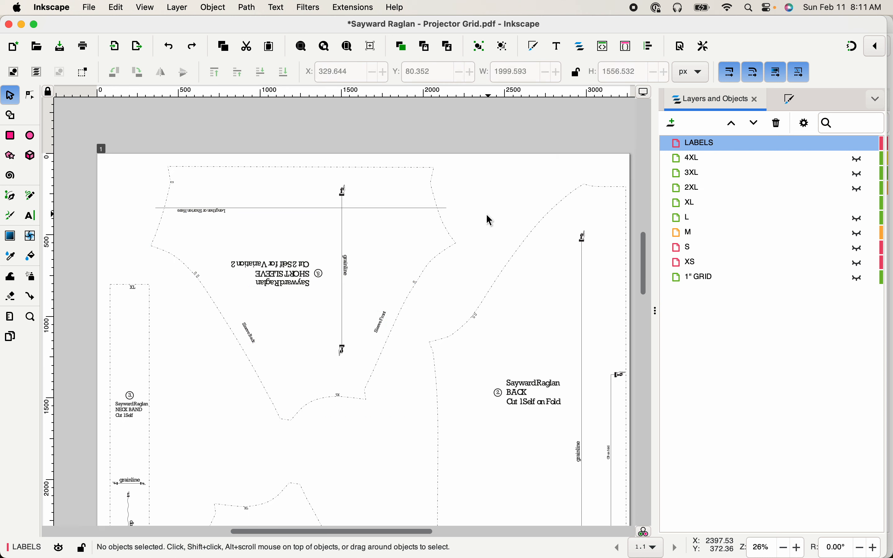
- Select the short sleeve's outline, grainline, lengthen line and labels without the back piece's size label, and group the selected objects
left_click_drag(141, 155, 491, 258)
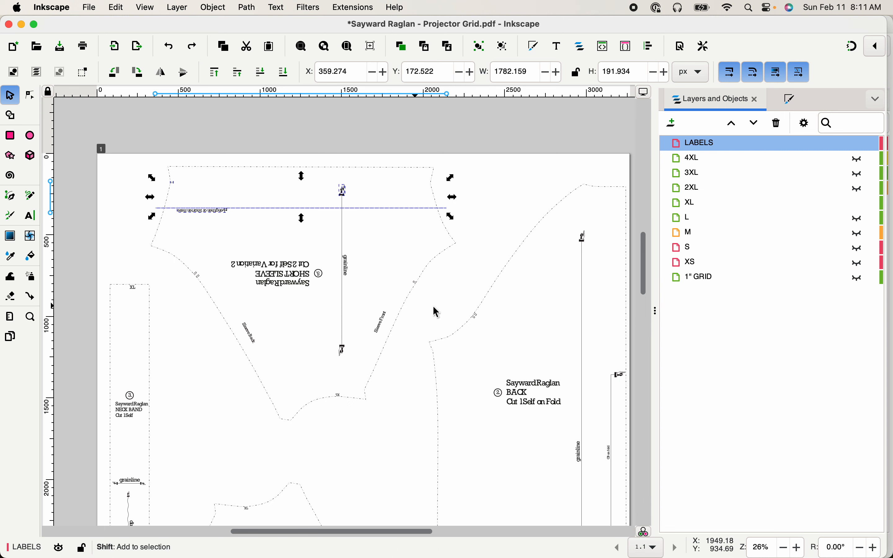
left_click_drag(446, 306, 407, 270)
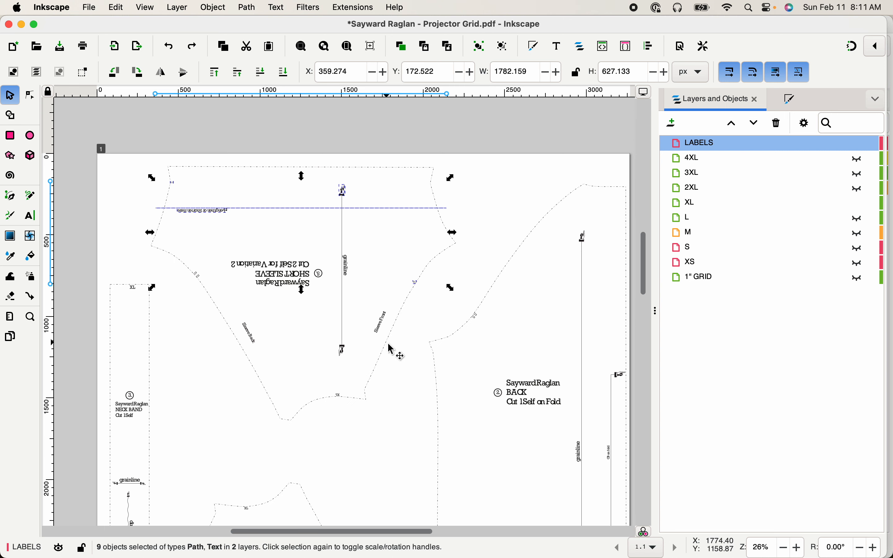
left_click_drag(391, 343, 348, 285)
left_click_drag(314, 219, 363, 378)
left_click_drag(330, 174, 358, 385)
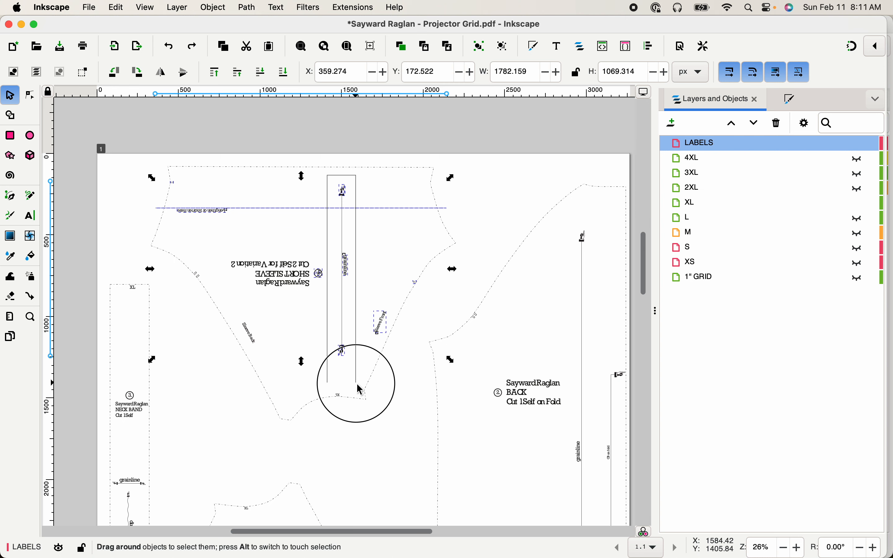
left_click_drag(199, 237, 354, 322)
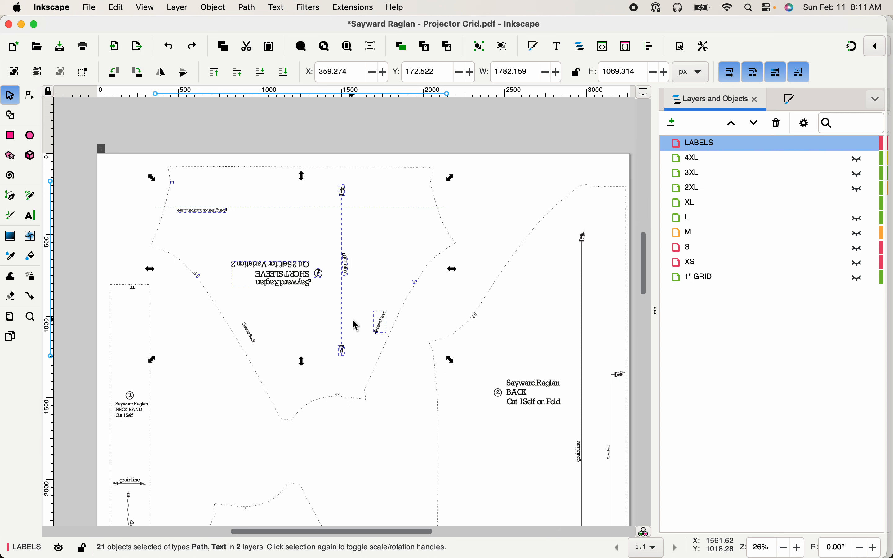
left_click_drag(179, 254, 289, 382)
left_click_drag(293, 335, 365, 424)
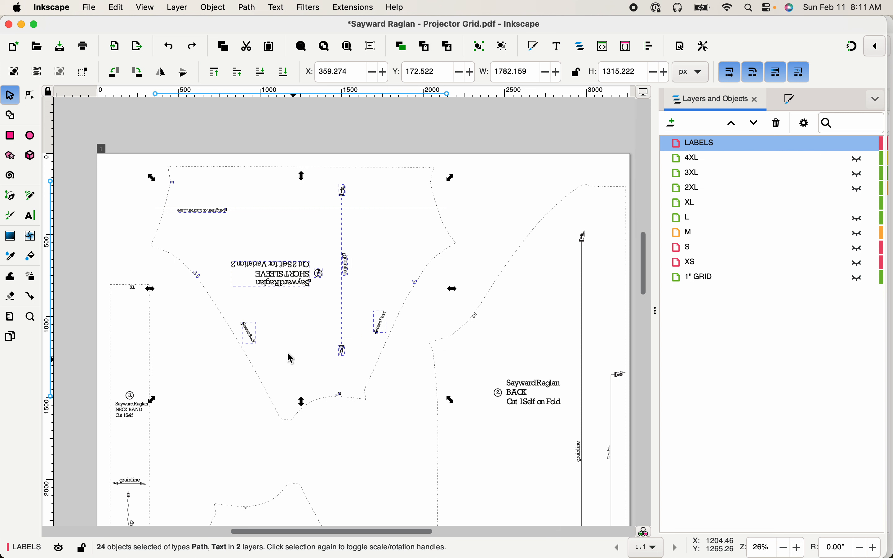
left_click_drag(146, 214, 214, 270)
left_click_drag(376, 424, 263, 349)
left_click(378, 374, "shift")
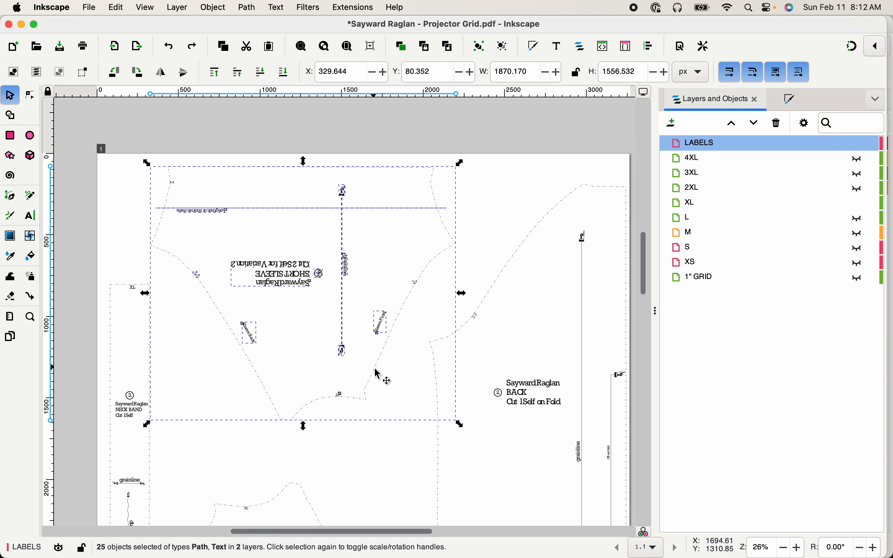
key("alt")
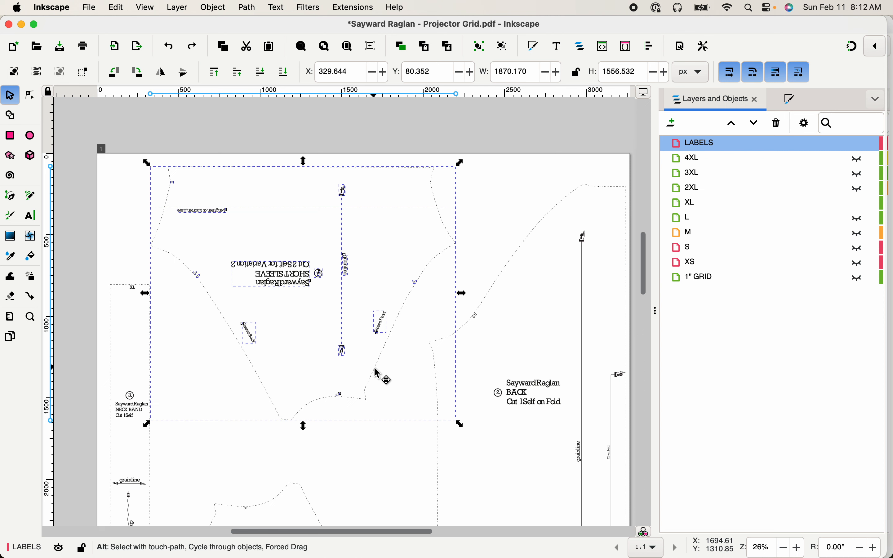
key("ctrl+g")
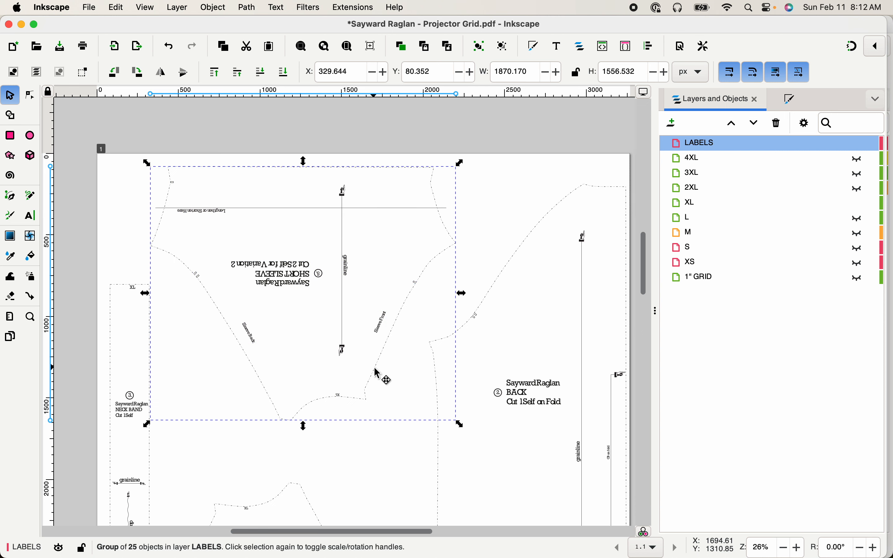
- Paste the grouped short sleeve into New document 1's Collar layer and move it to about X -48, Y -177 mm, right of the neck band
key("ctrl+Up")
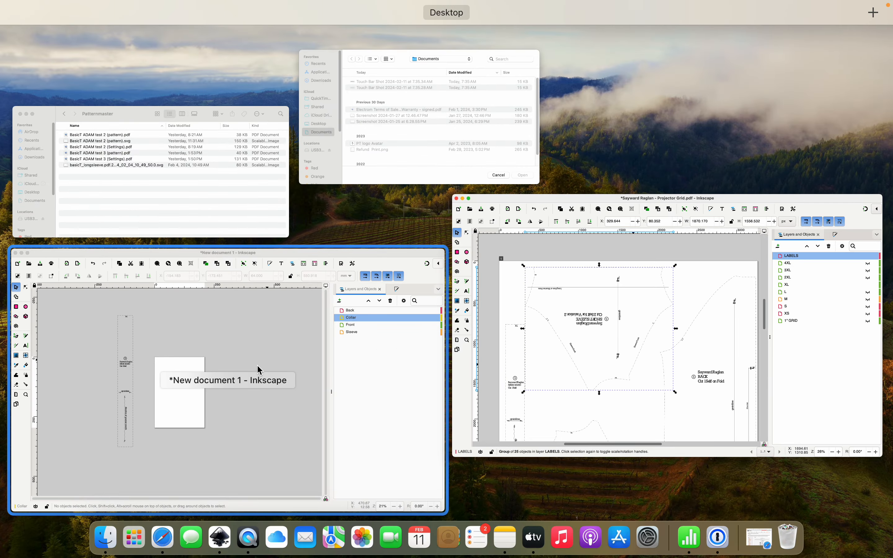
left_click(255, 369)
key("ctrl+v")
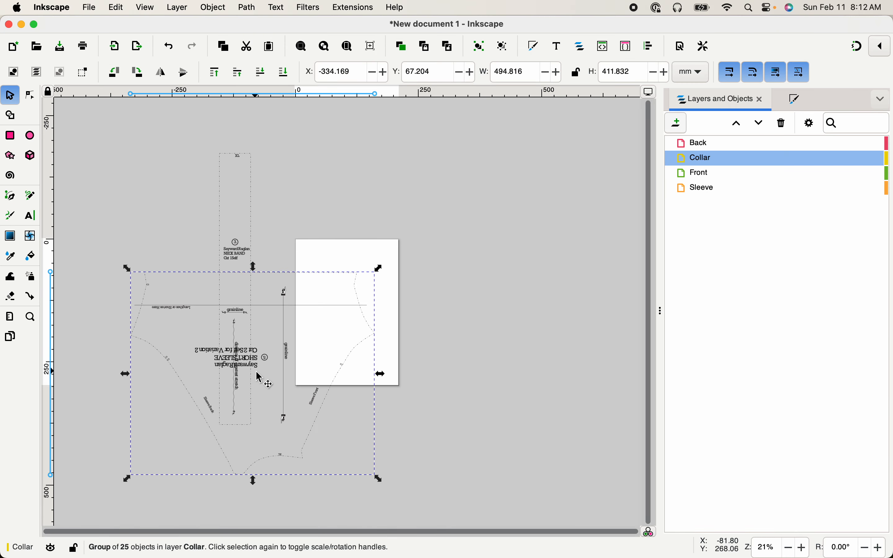
left_click_drag(235, 368, 376, 247)
left_click(582, 362)
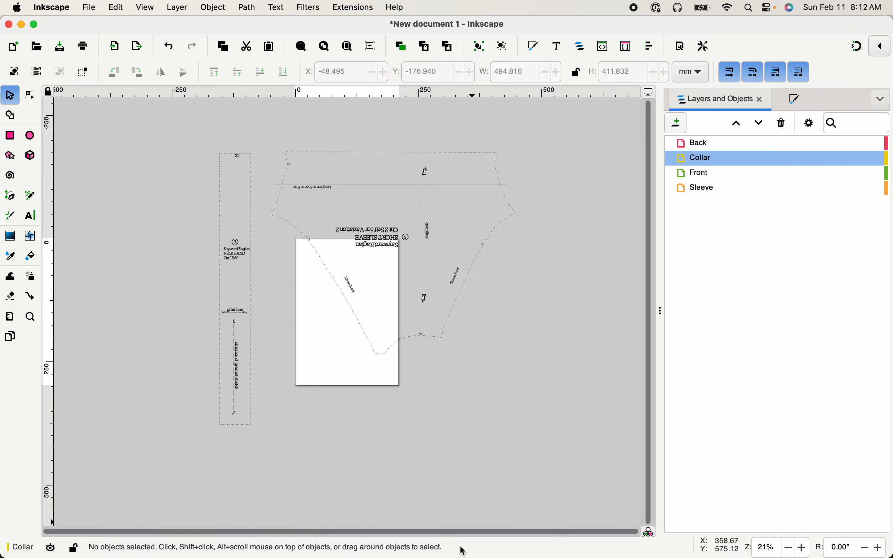
- Switch to the Sayward Raglan pattern document, deselect the short sleeve, and examine the remaining pieces with the whole page in view
key("ctrl+Up")
left_click(638, 442)
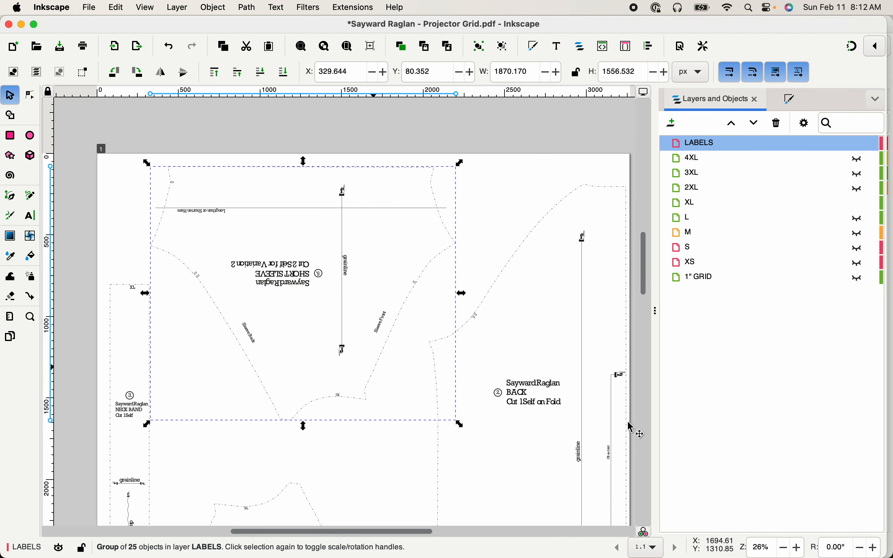
scroll(522, 411, "down", 10)
left_click(594, 510)
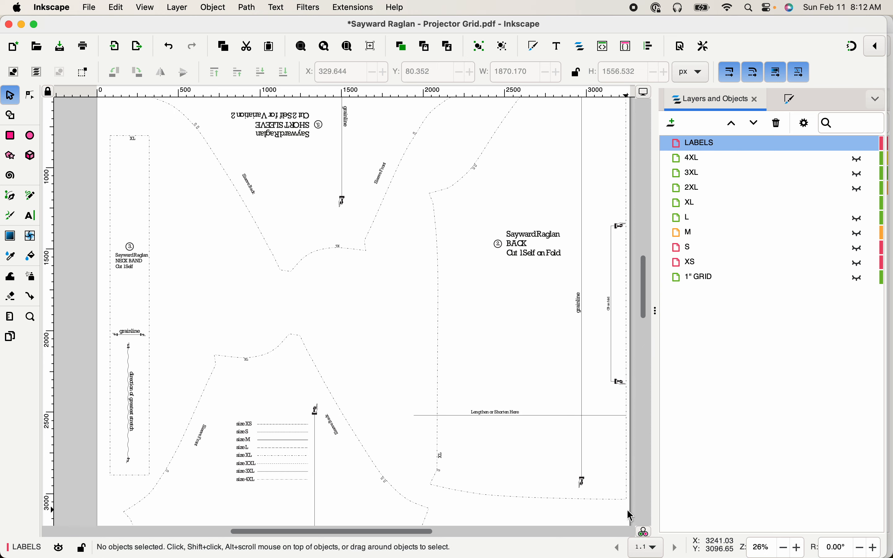
scroll(632, 516, "down", 20)
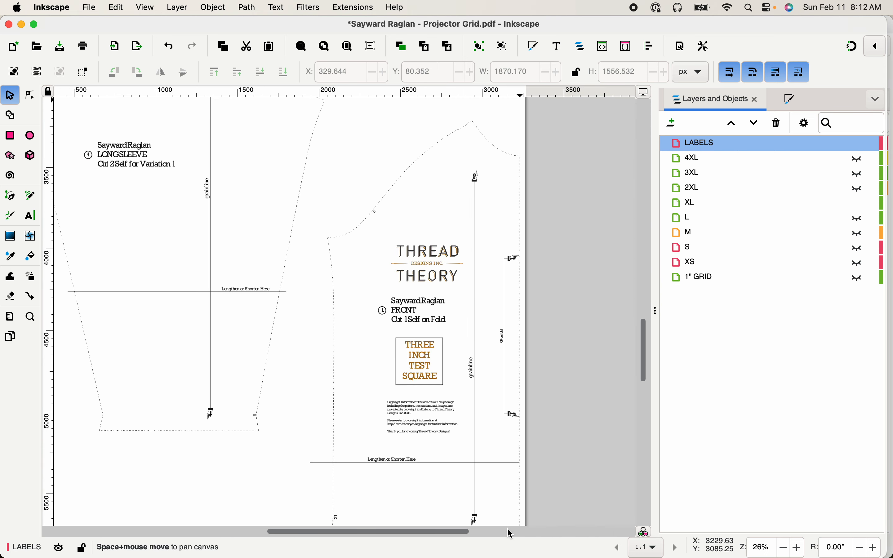
scroll(524, 531, "up", 20)
scroll(523, 531, "down", 20)
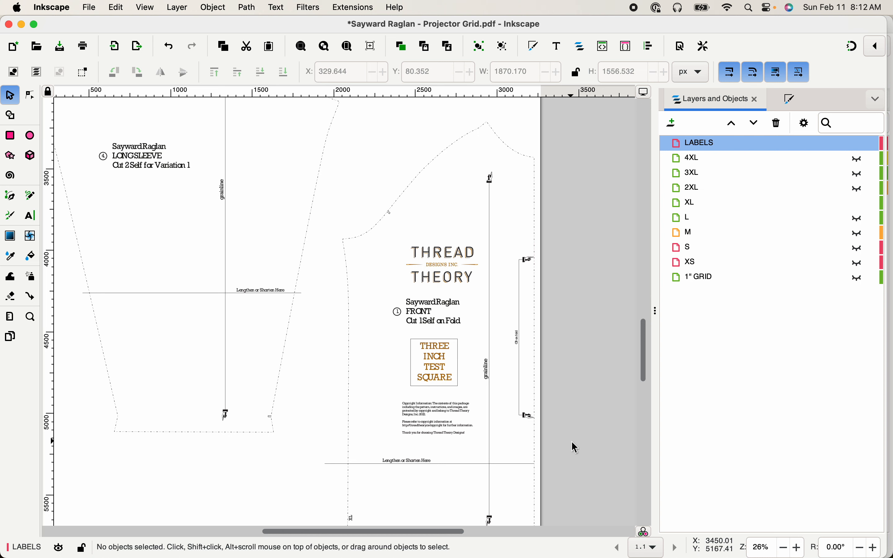
left_click(360, 47)
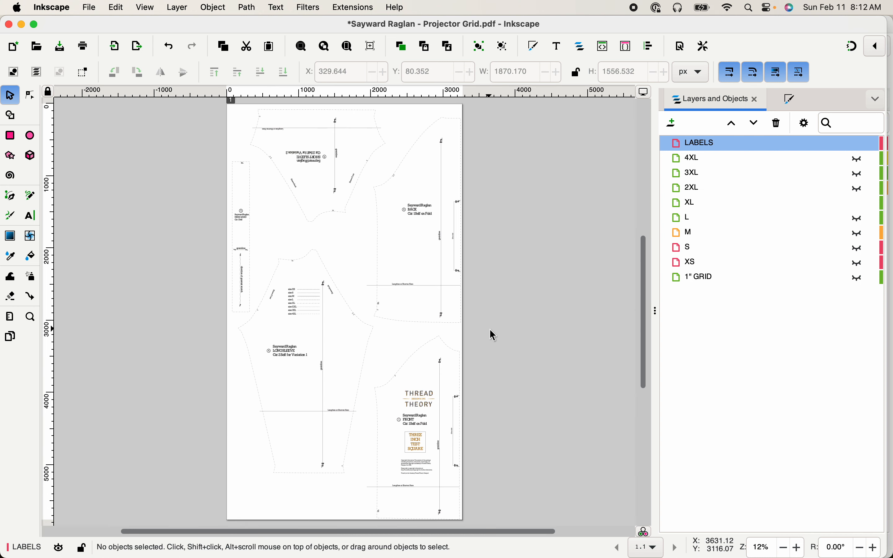
- Select the whole back piece with its outline, grainline and labels, check the selection's extent, and group the selected objects
left_click_drag(489, 330, 374, 101)
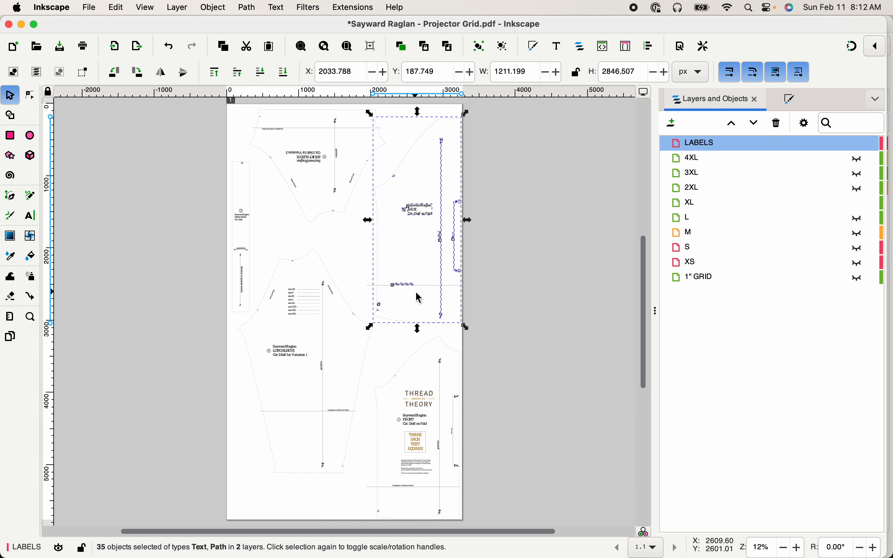
key("z")
left_click(409, 269)
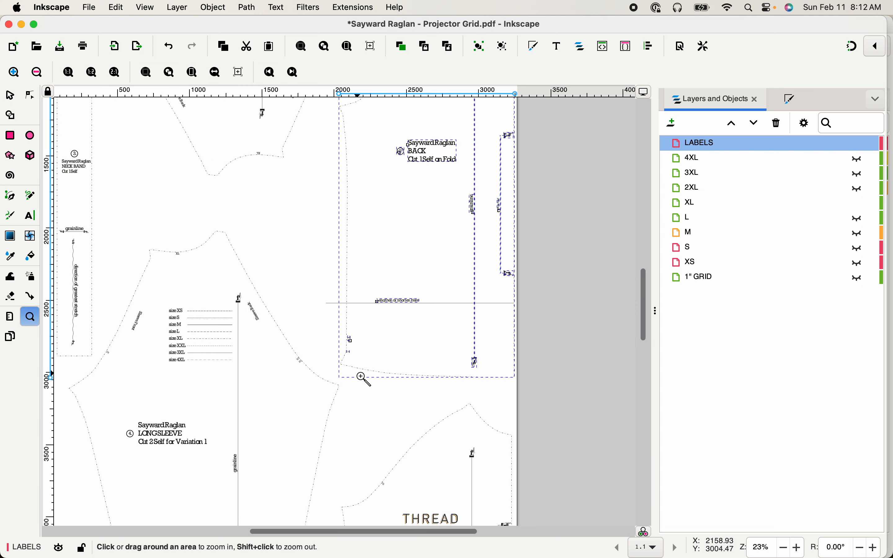
key("space")
left_click_drag(387, 302, 395, 478)
key("space")
left_click_drag(388, 267, 367, 266)
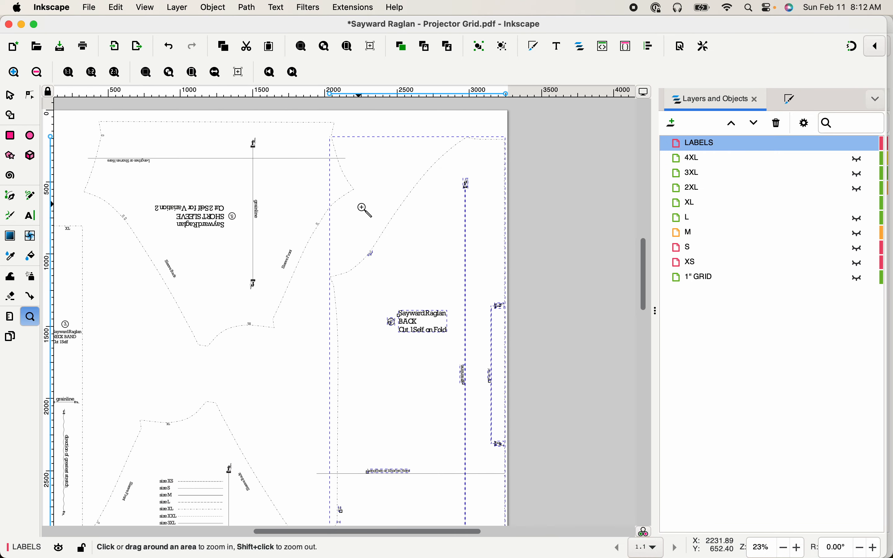
key("space")
left_click_drag(421, 233, 404, 157)
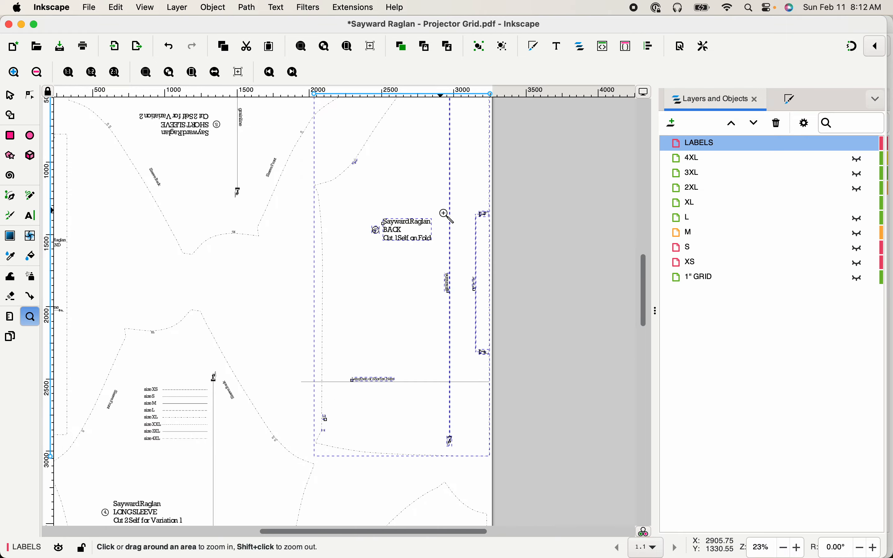
key("super+g")
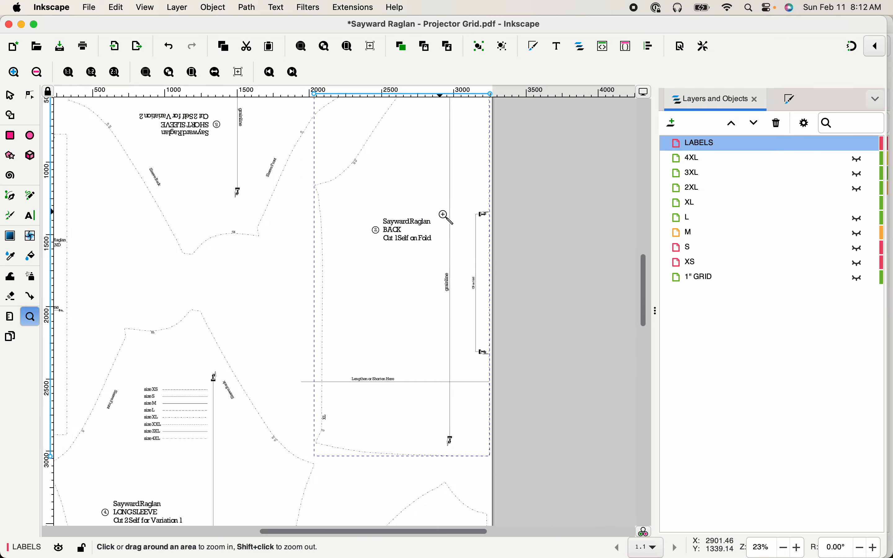
- Switch to New document 1 and paste the grouped back piece into the Collar layer
key("ctrl+Up")
left_click(380, 317)
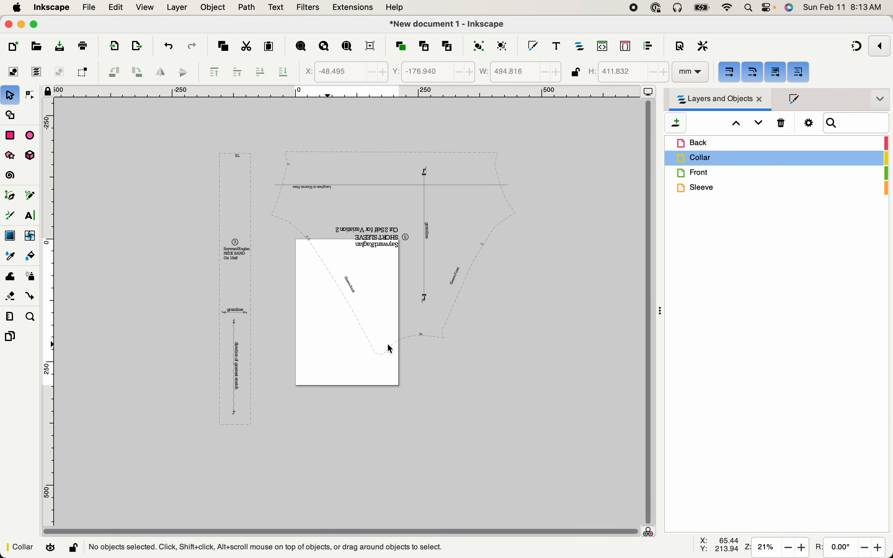
key("alt")
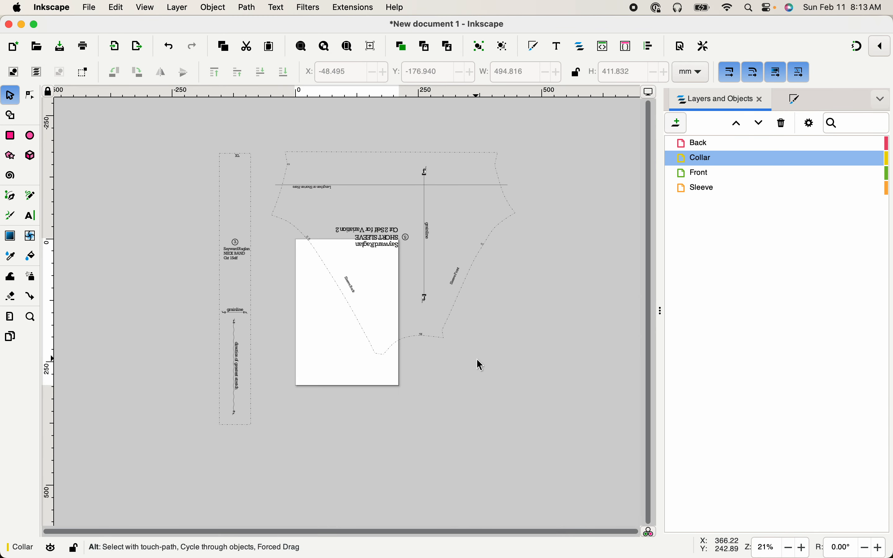
key("super+v")
scroll(524, 354, "down", 5)
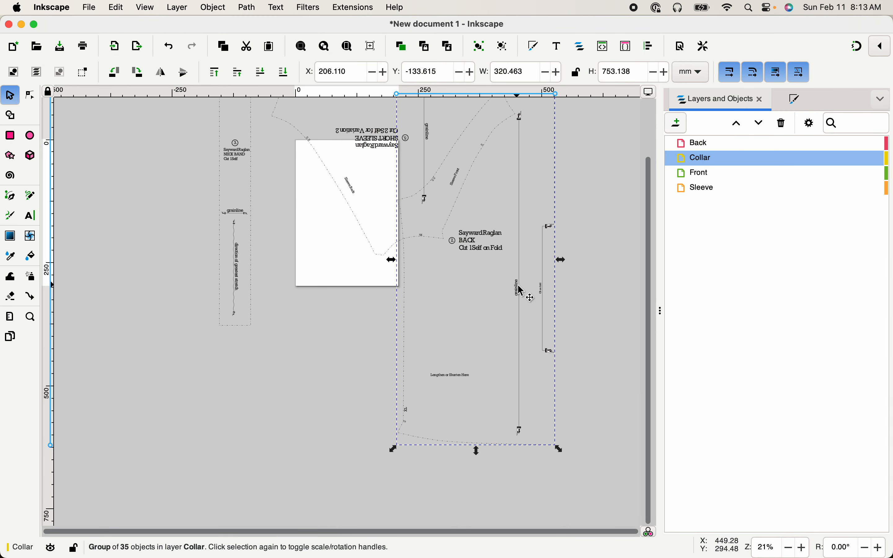
- Rotate the pasted back piece 90° counterclockwise and move it to about X -61, Y 293 mm, below the short sleeve
left_click_drag(518, 290, 492, 359)
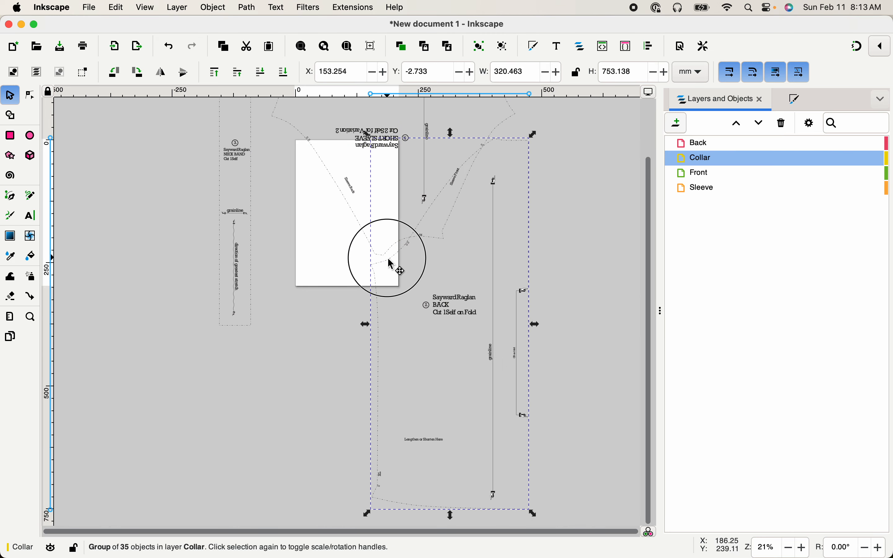
left_click_drag(388, 257, 378, 273)
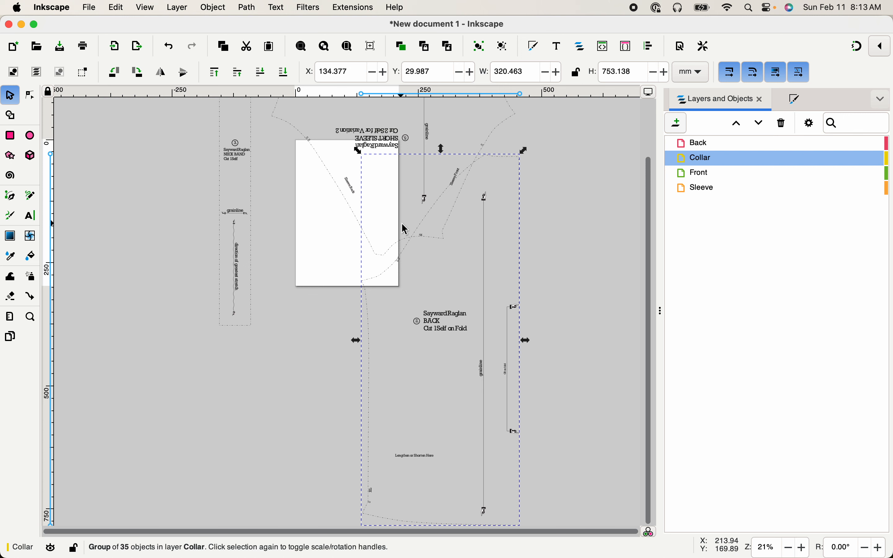
left_click(124, 74)
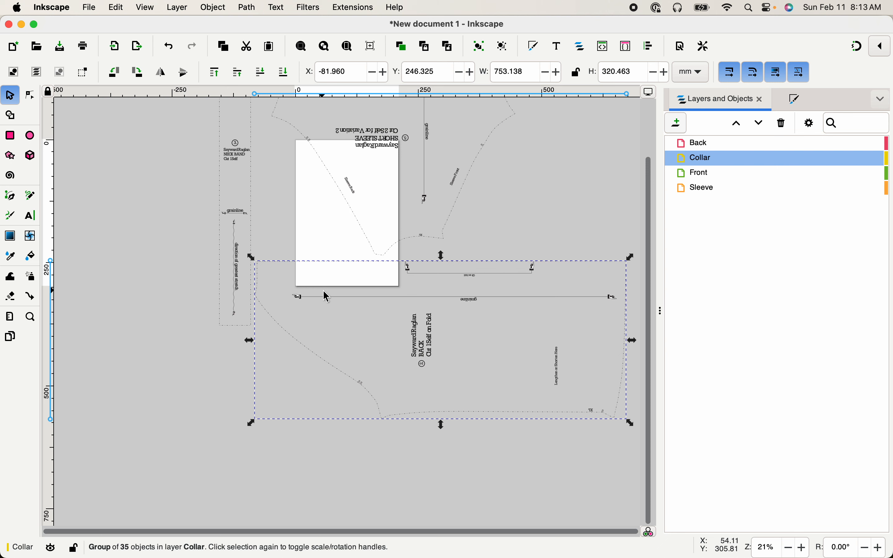
left_click_drag(325, 305, 332, 320)
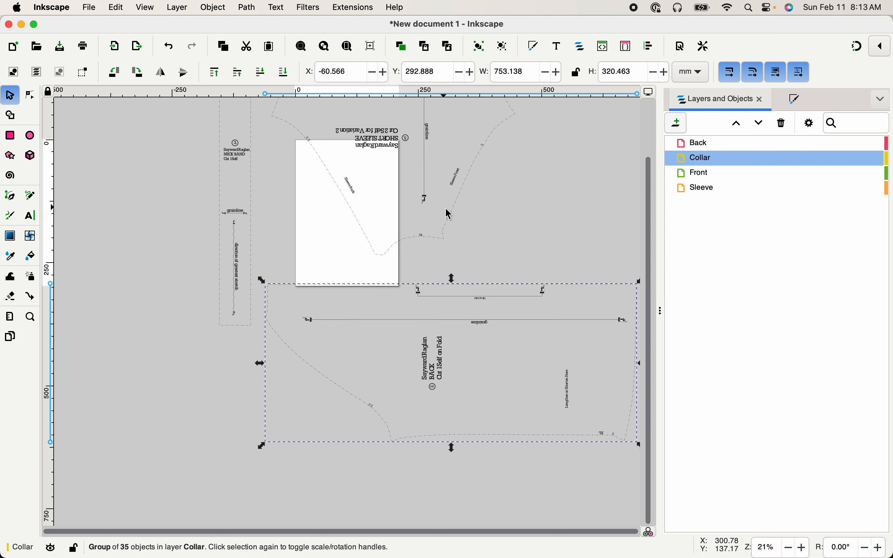
- Rotate the short sleeve 90° clockwise, move it to about X -46, Y -231 mm above the back piece, and deselect it
left_click(455, 220)
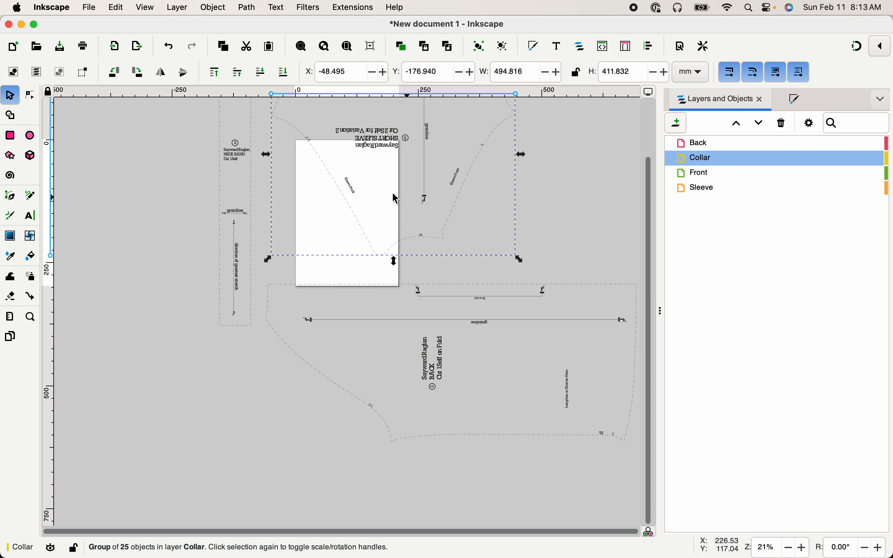
left_click(143, 75)
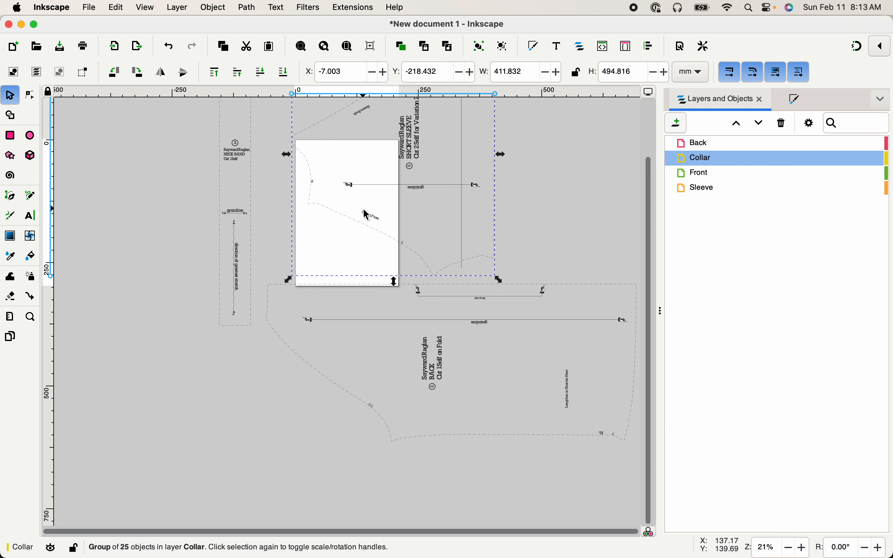
left_click_drag(337, 213, 317, 204)
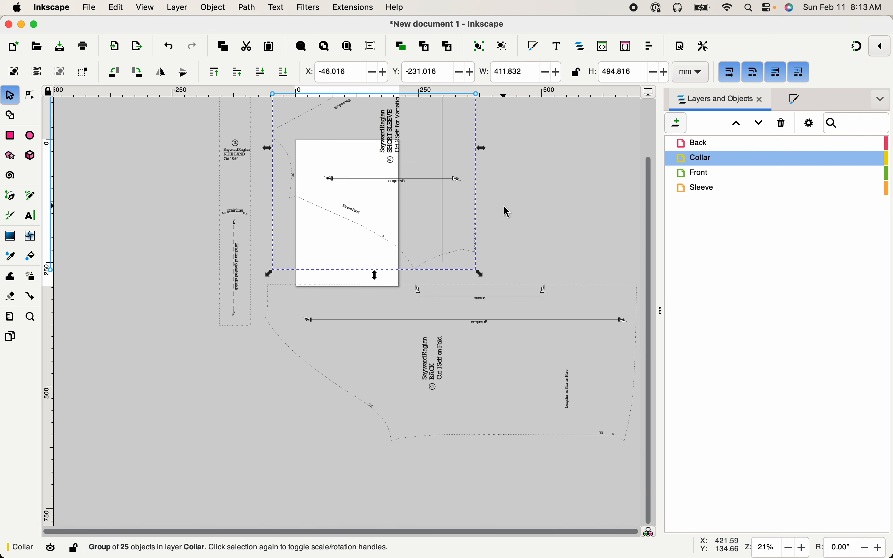
left_click(541, 205)
key("space")
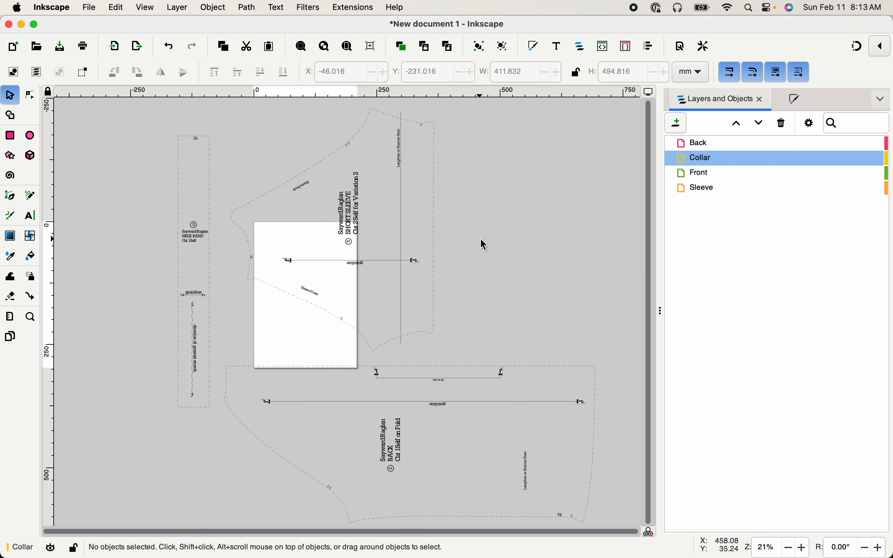
- Switch to the Sayward Raglan pattern document and examine the front piece below the grouped back piece
key("alt")
key("ctrl+Up")
left_click(536, 305)
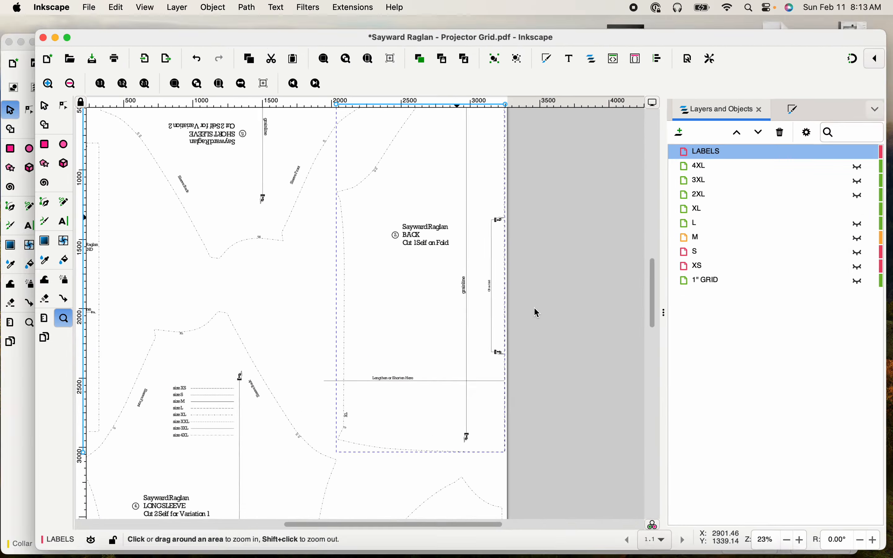
scroll(318, 310, "down", 5)
scroll(317, 309, "down", 4)
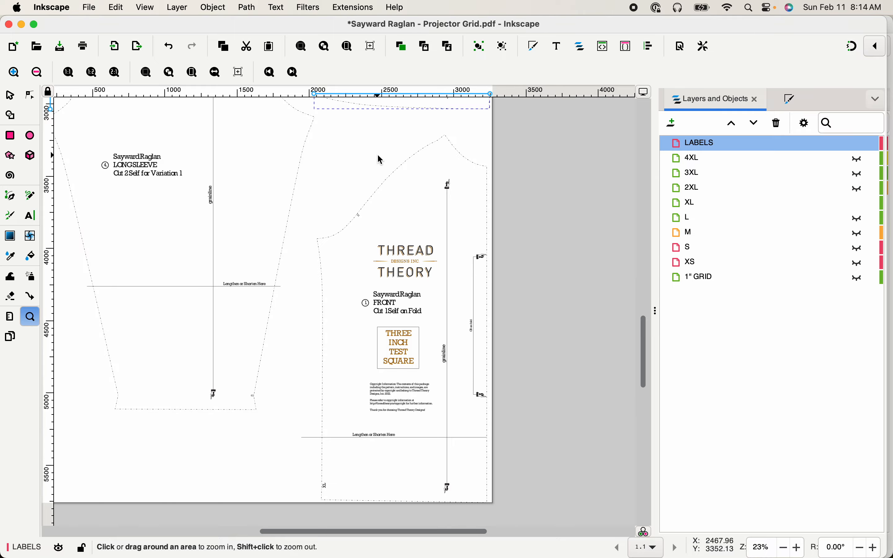
- Return to New document 1 and hide and reshow the Collar layer to check which pieces it holds
key("ctrl+Up")
left_click(289, 339)
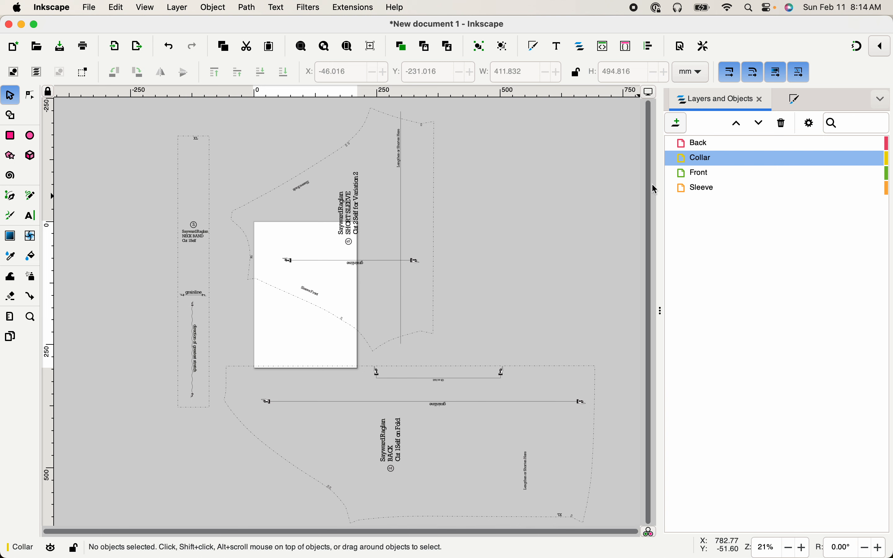
left_click(865, 160)
left_click(865, 160)
left_click(866, 159)
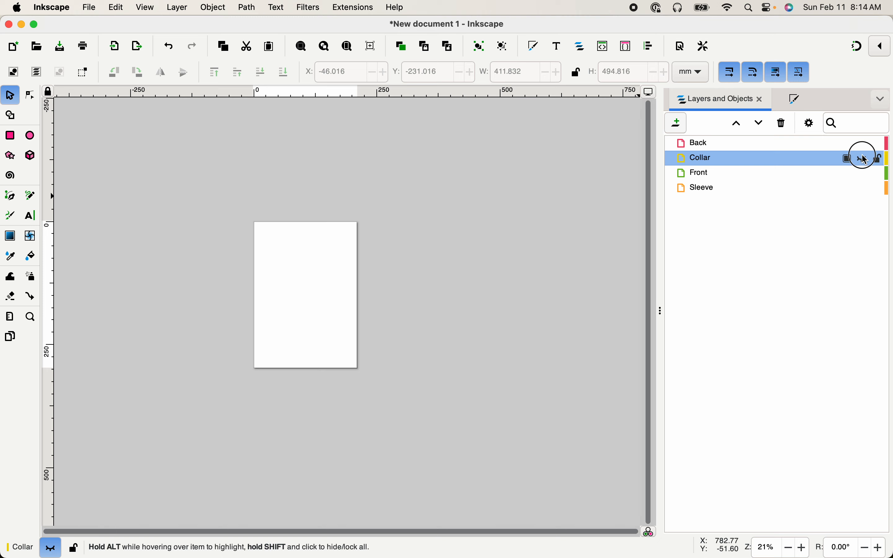
left_click(865, 160)
- Cut the short sleeve from the Collar layer and paste it in place into the Sleeve layer
left_click(431, 336)
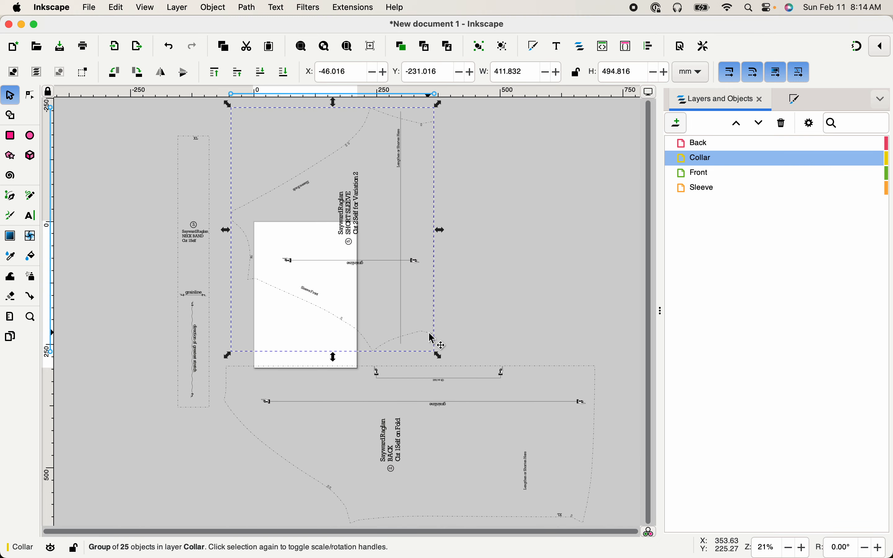
key("Delete")
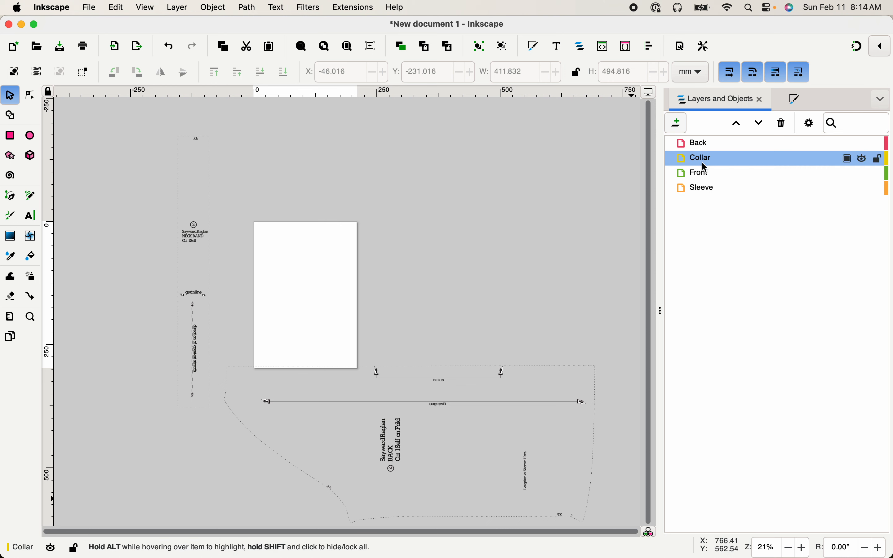
left_click(705, 196)
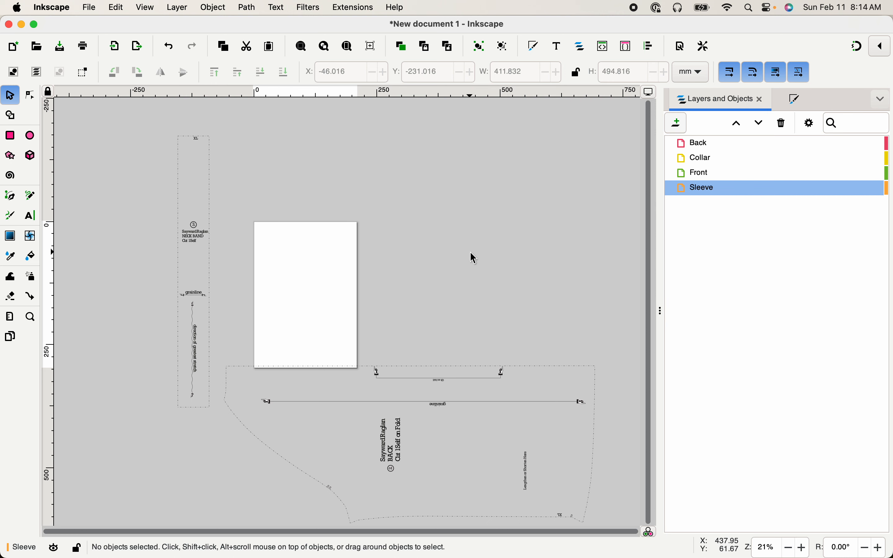
left_click(112, 6)
mouse_move(202, 115)
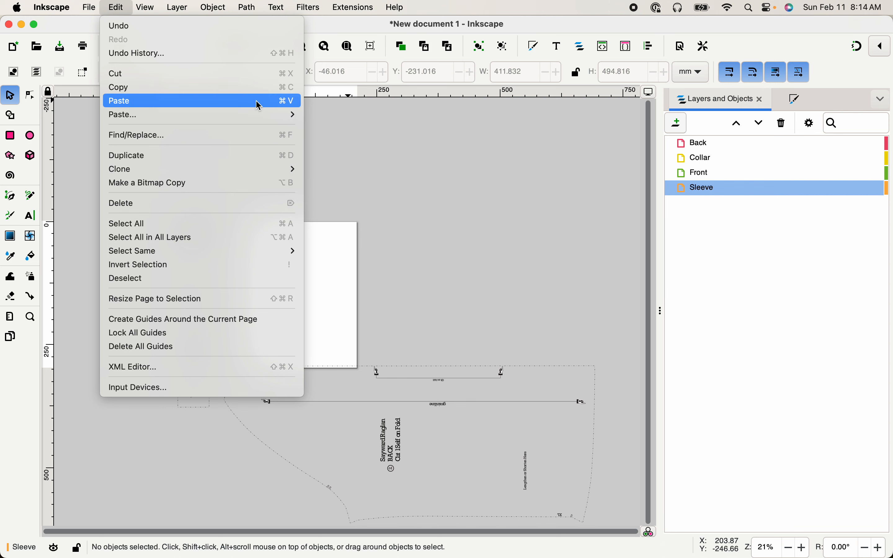
mouse_move(257, 115)
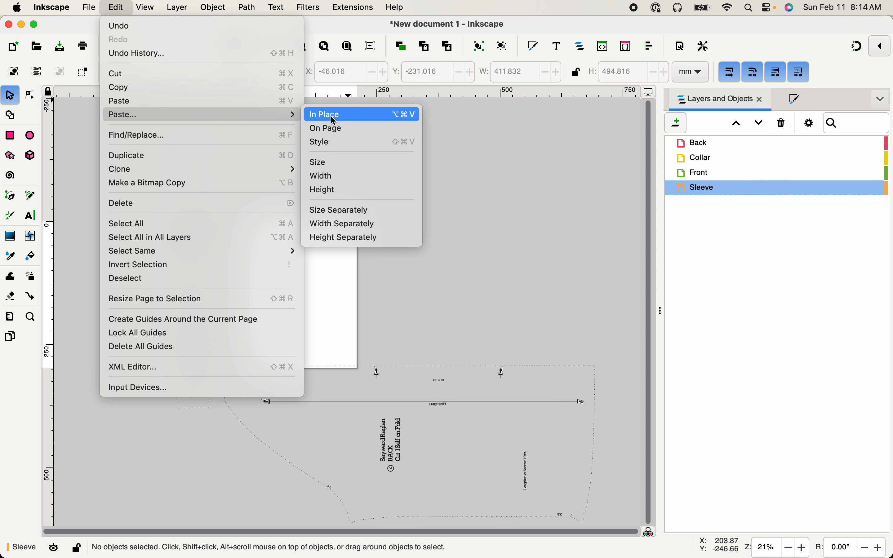
left_click(501, 142)
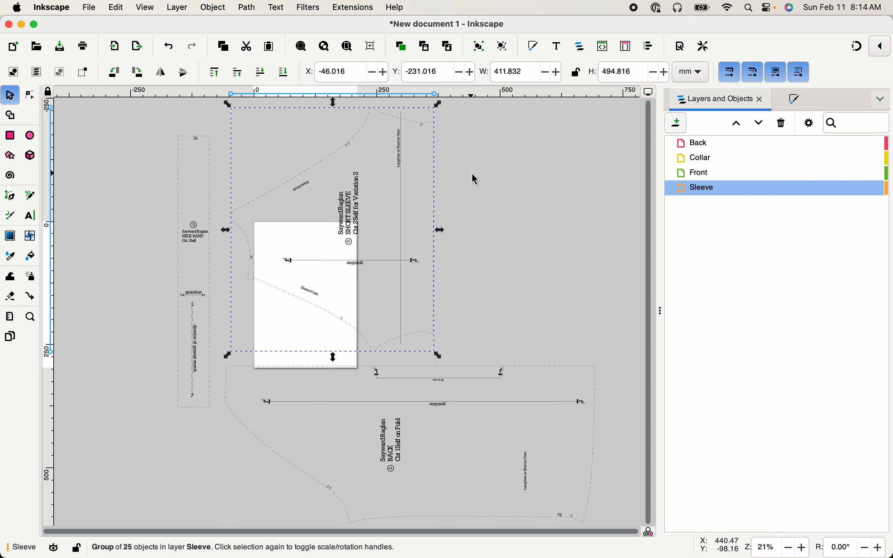
left_click(504, 383)
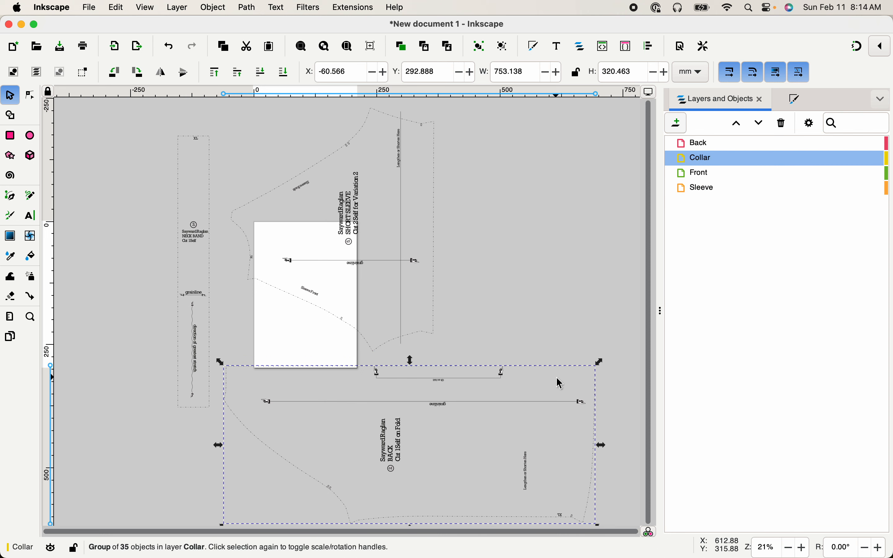
key("Escape")
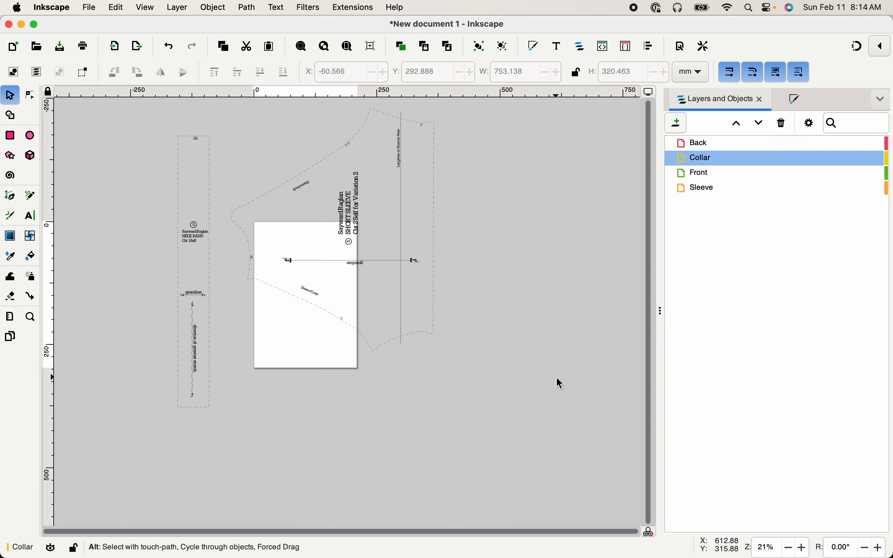
key("alt")
key("super+c")
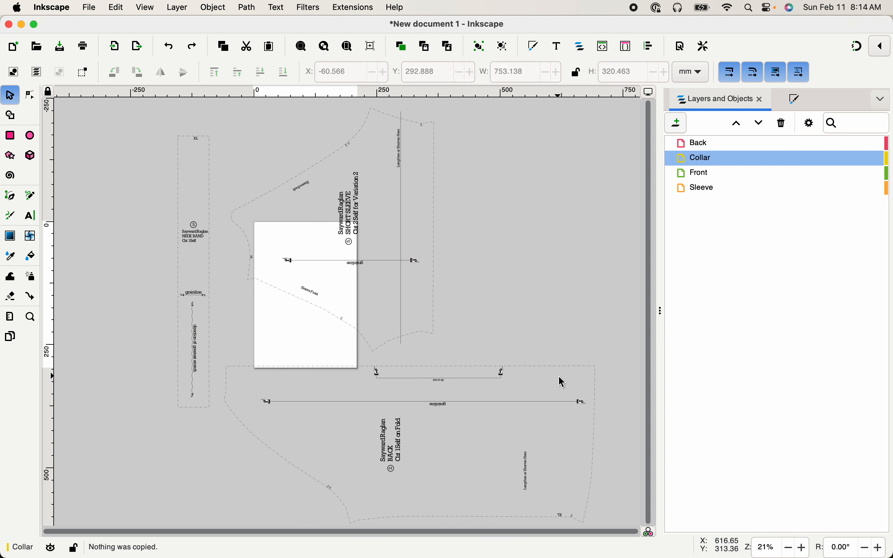
- Cut the back piece from the Collar layer, paste it in place into the Back layer, and deselect it
left_click(522, 373)
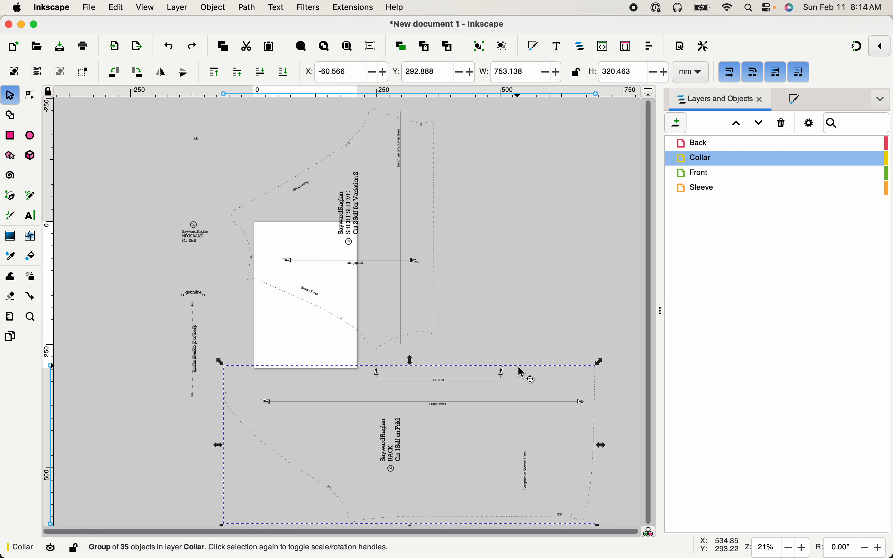
key("alt")
key("super+x")
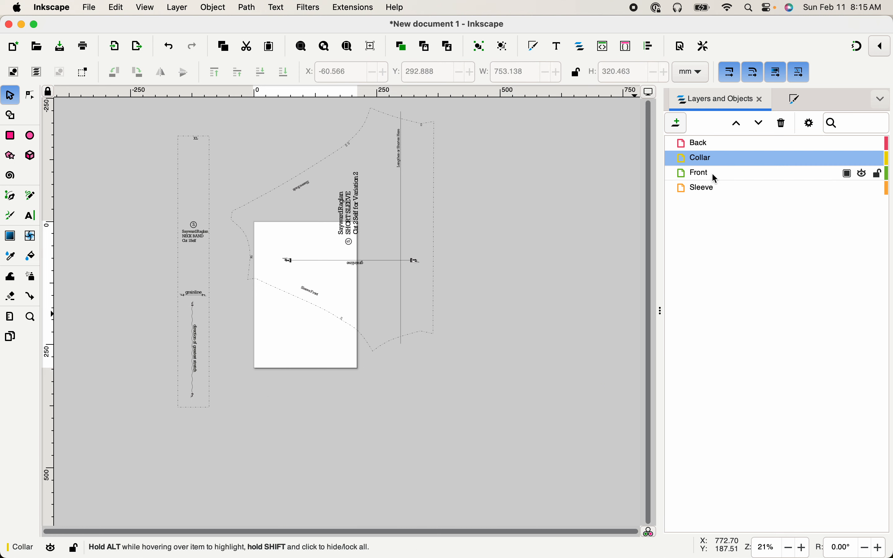
left_click(707, 146)
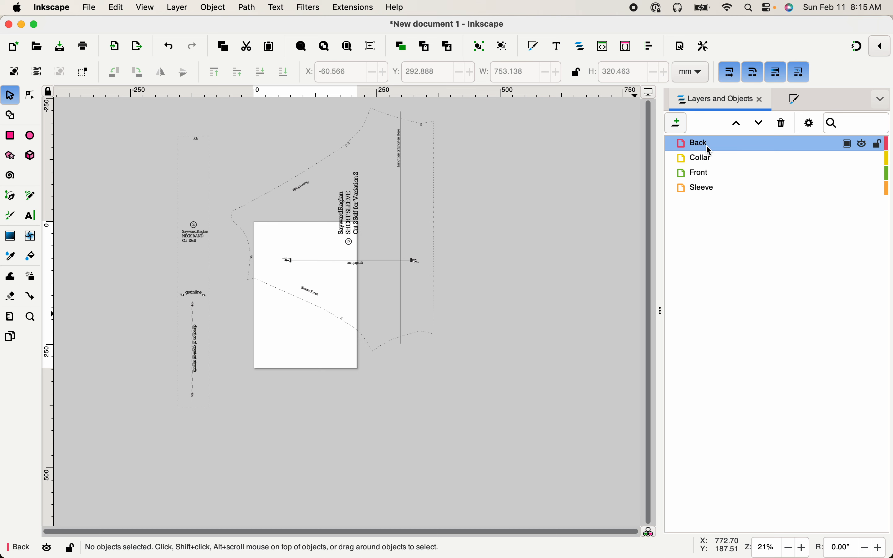
key("super+v")
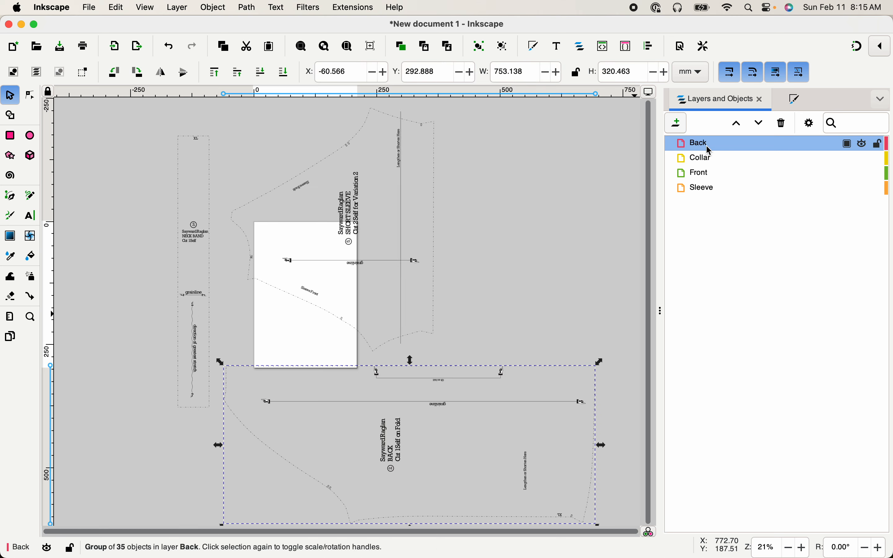
left_click(472, 282)
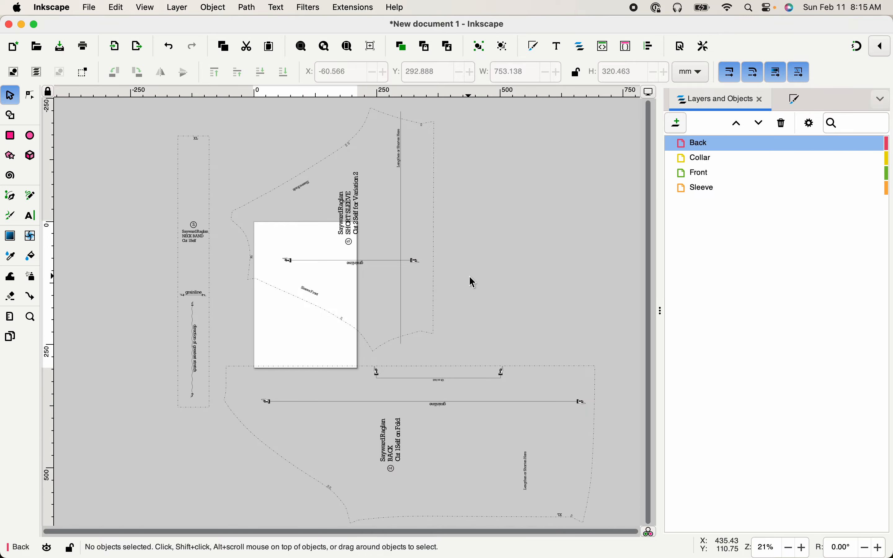
- Switch to the Sayward Raglan pattern document and group the complete front piece, including its labels and outline
key("ctrl+Up")
left_click(567, 305)
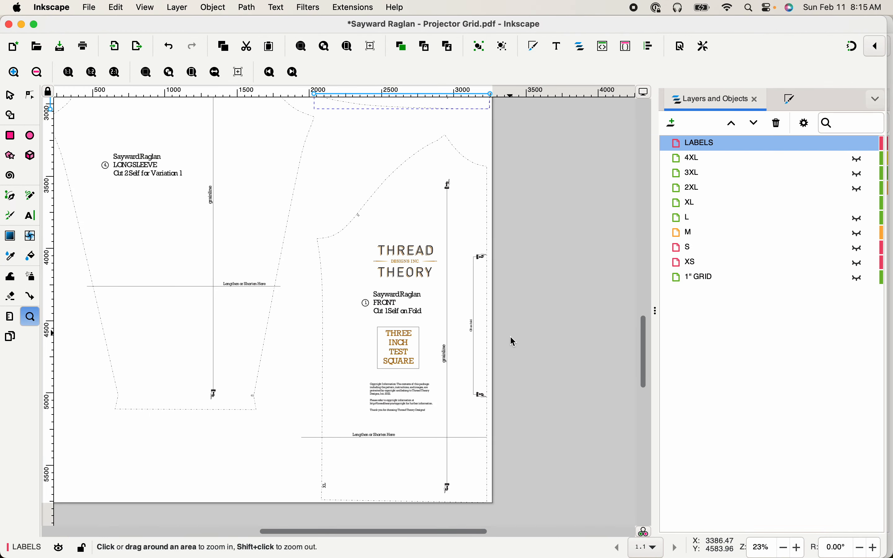
left_click_drag(519, 519, 310, 124)
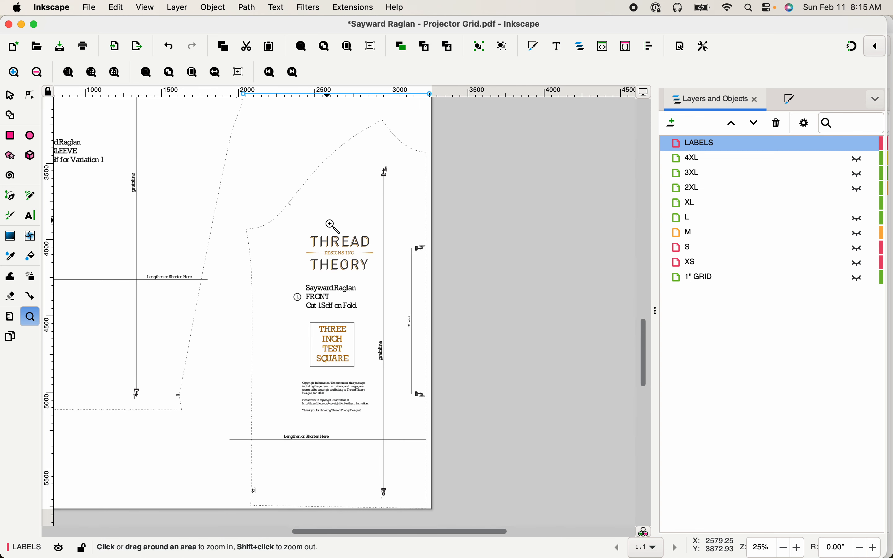
key("a")
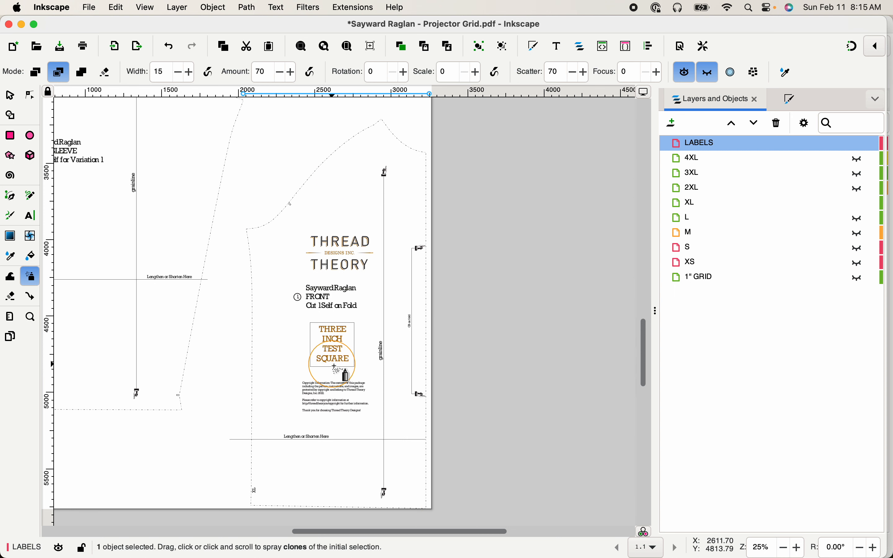
key("s")
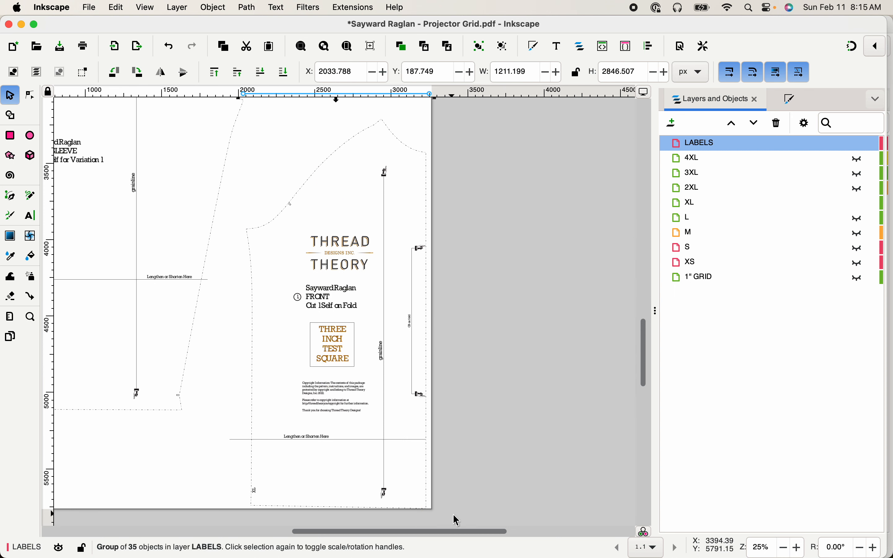
left_click_drag(454, 516, 239, 116)
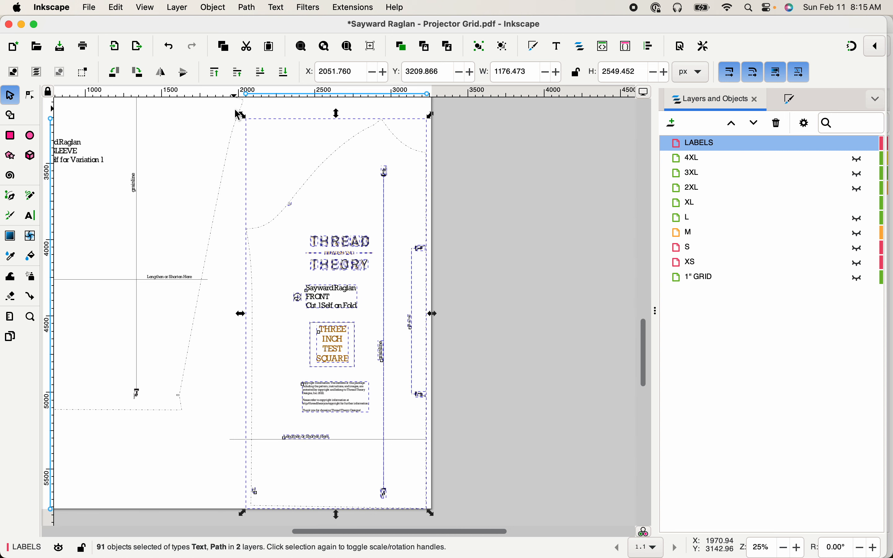
key("alt")
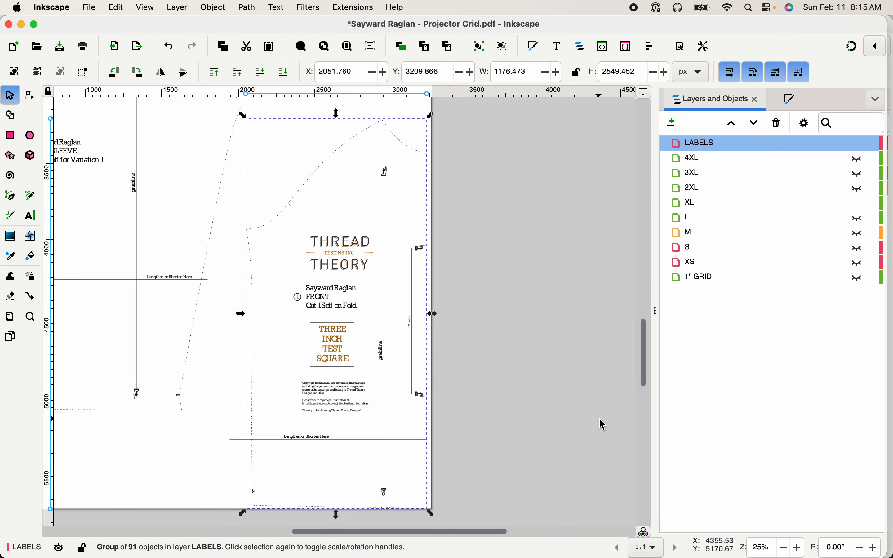
- Return to New document 1 and paste the grouped front piece into the Front layer
key("ctrl+Up")
left_click(313, 378)
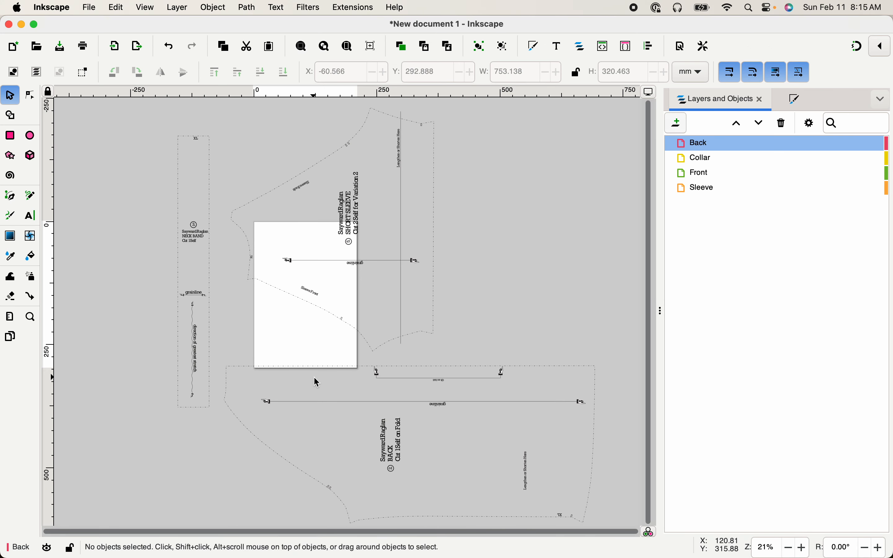
key("space")
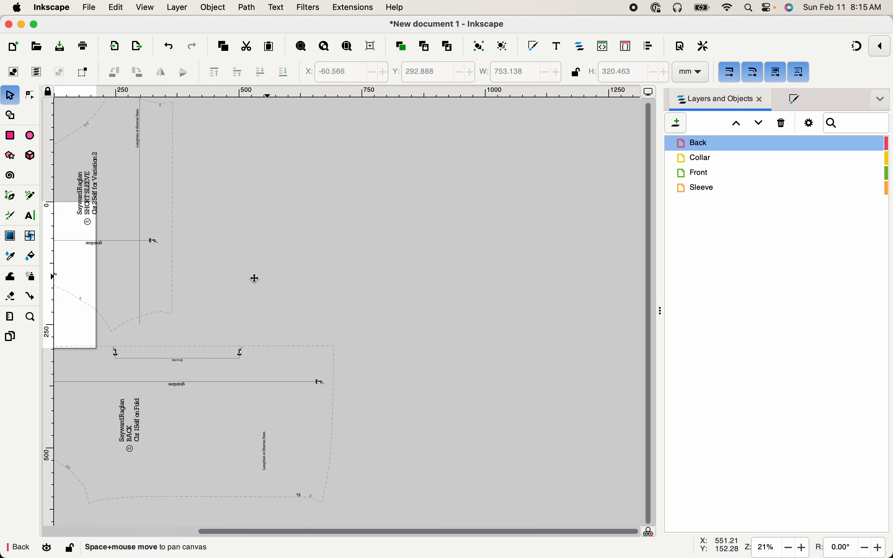
left_click_drag(216, 276, 215, 281)
scroll(375, 339, "up", 5)
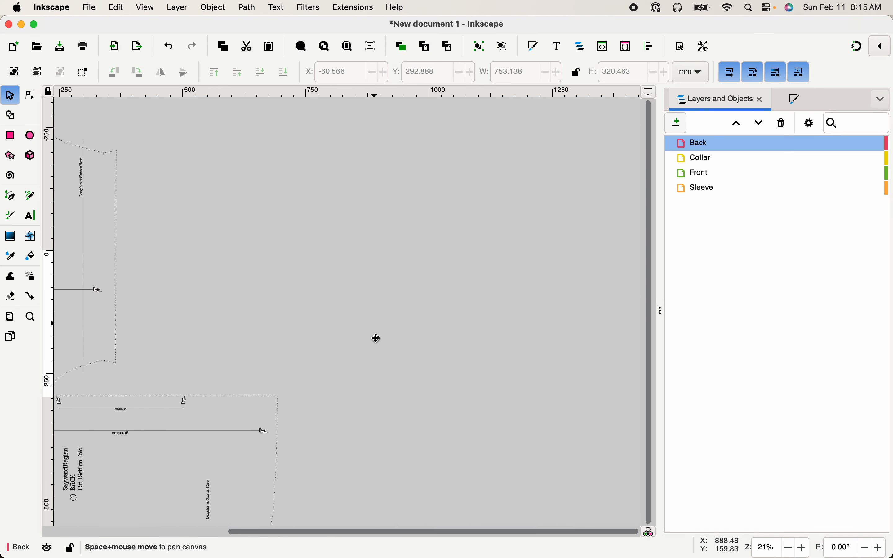
left_click_drag(384, 351, 385, 345)
left_click(715, 142)
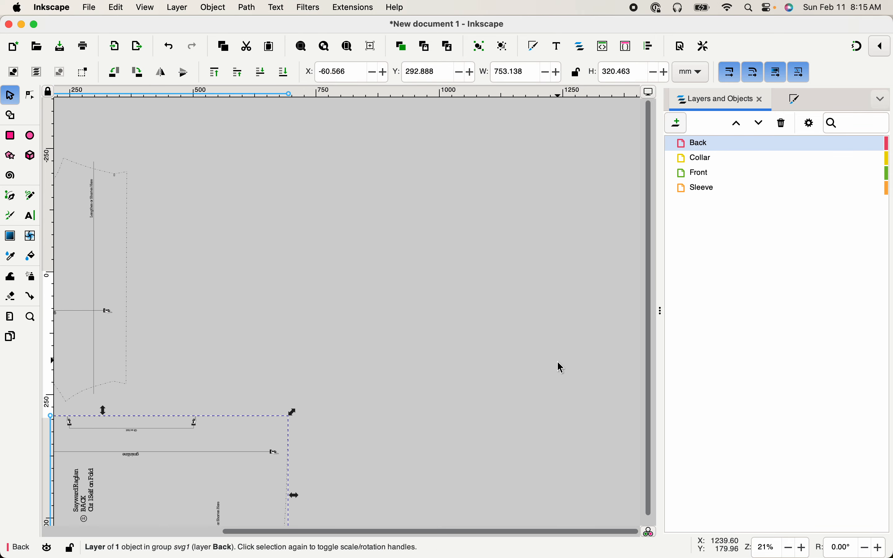
left_click(721, 171)
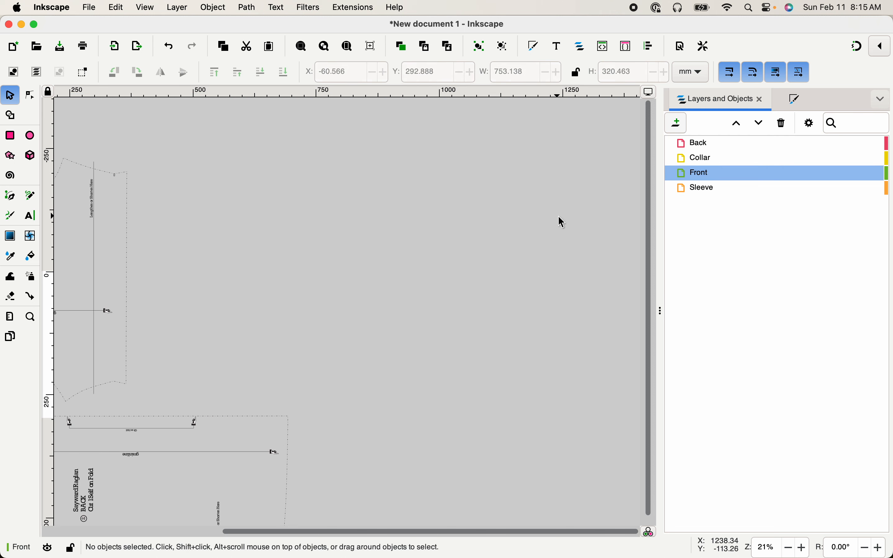
key("ctrl+v")
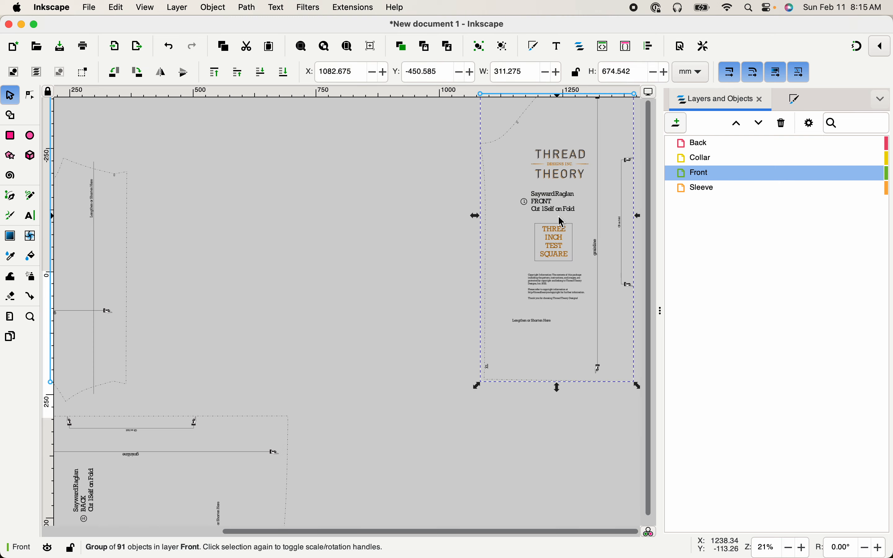
- Rotate the front piece 90° counterclockwise, place it beside the short sleeve and above the back piece, and deselect it
left_click(118, 78)
left_click_drag(583, 180, 357, 269)
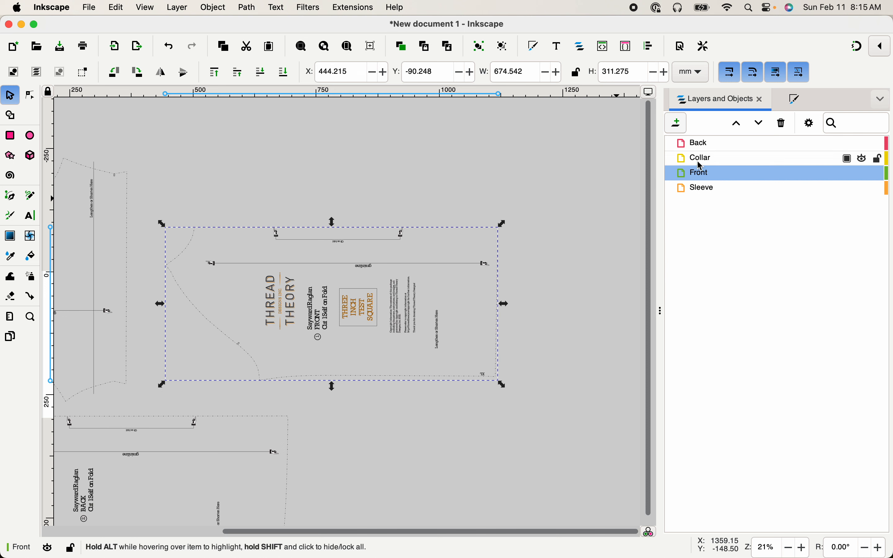
left_click(575, 193)
- Select all four pattern pieces across their layers, resize the page to the selection, and deselect them
left_click(346, 47)
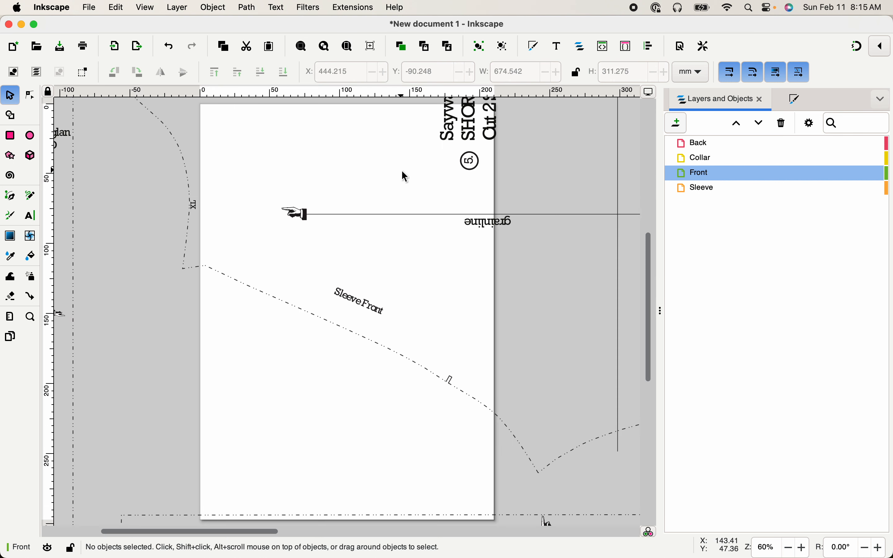
key("z")
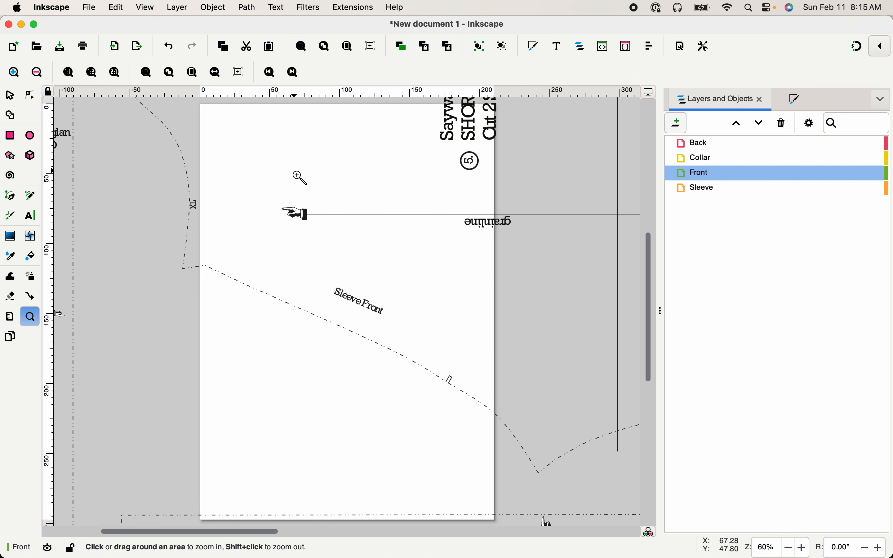
left_click(335, 245, "shift")
left_click(334, 245, "shift")
left_click(334, 245, "shift")
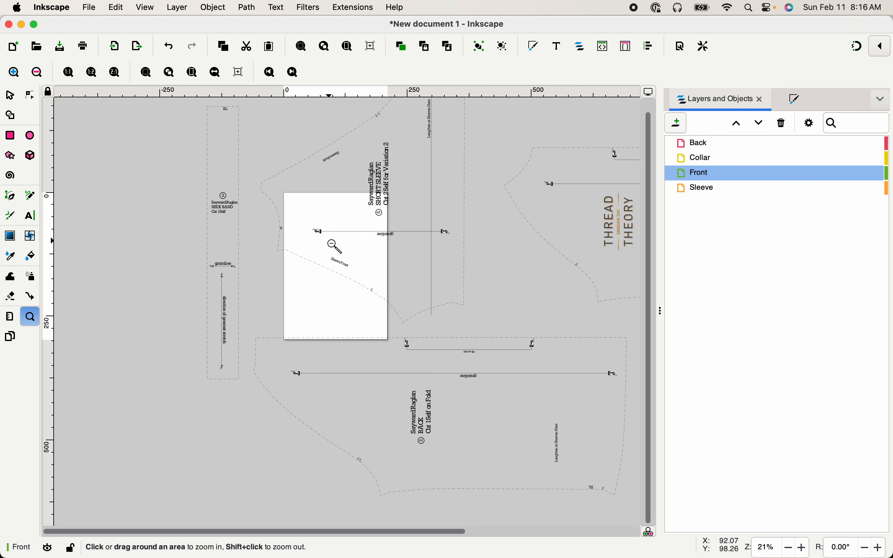
left_click(335, 245, "shift")
key("space")
left_click_drag(529, 251, 431, 279)
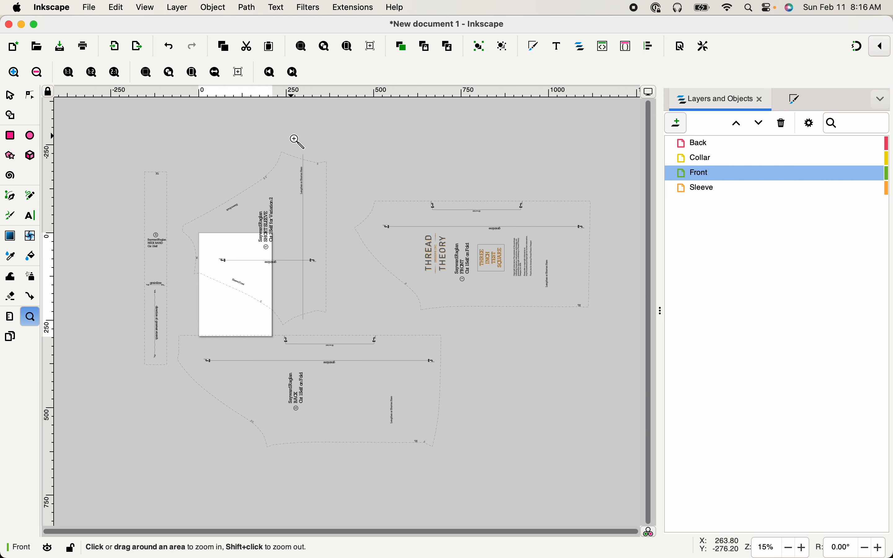
key("s")
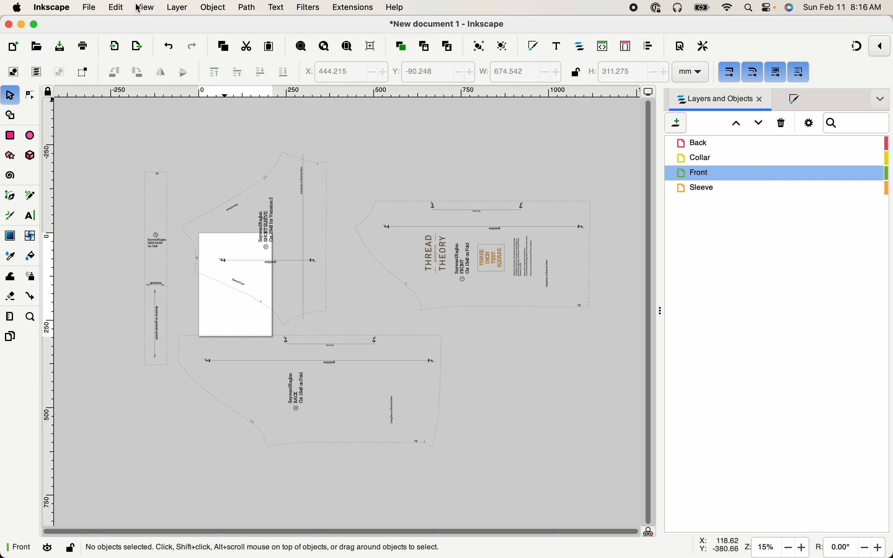
left_click(115, 6)
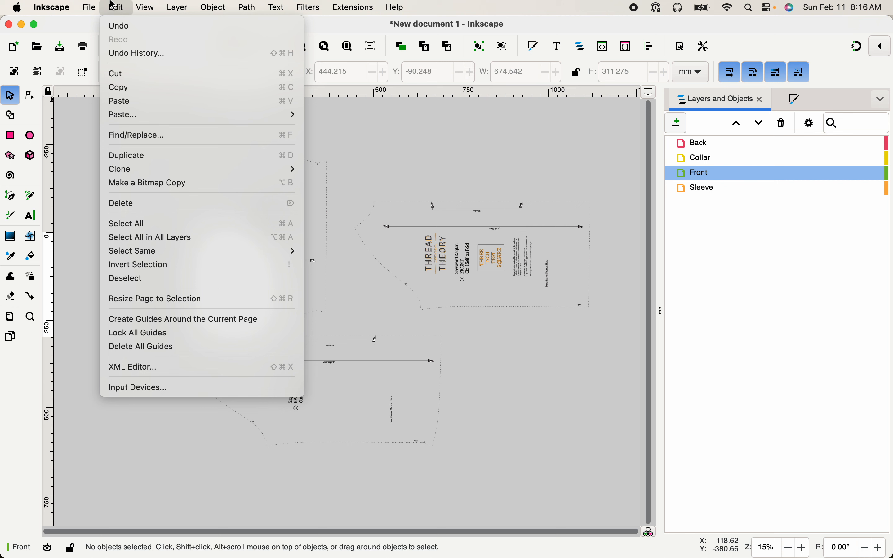
mouse_move(141, 4)
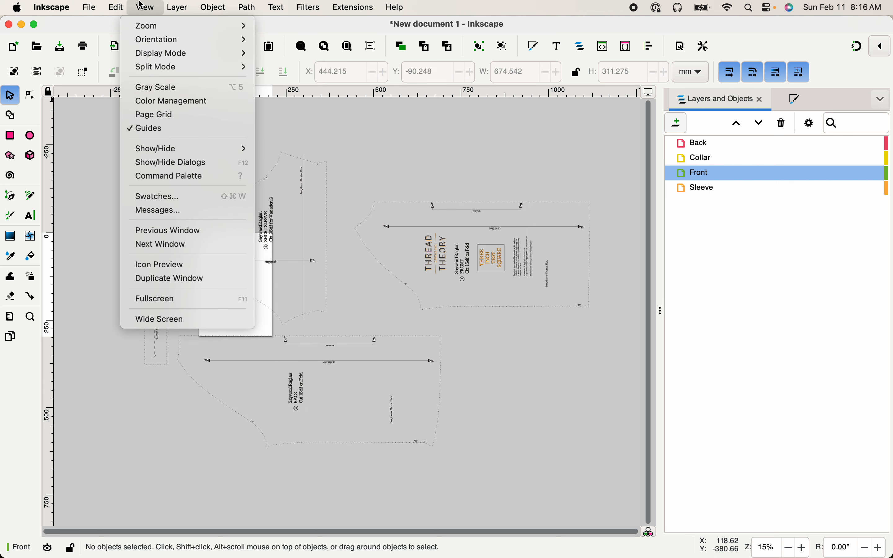
left_click(122, 5)
left_click(129, 155)
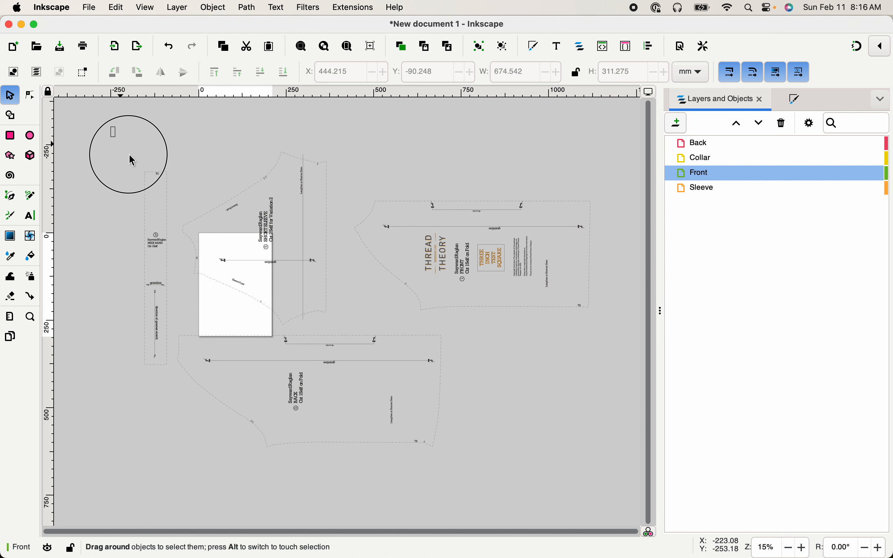
left_click_drag(110, 127, 622, 483)
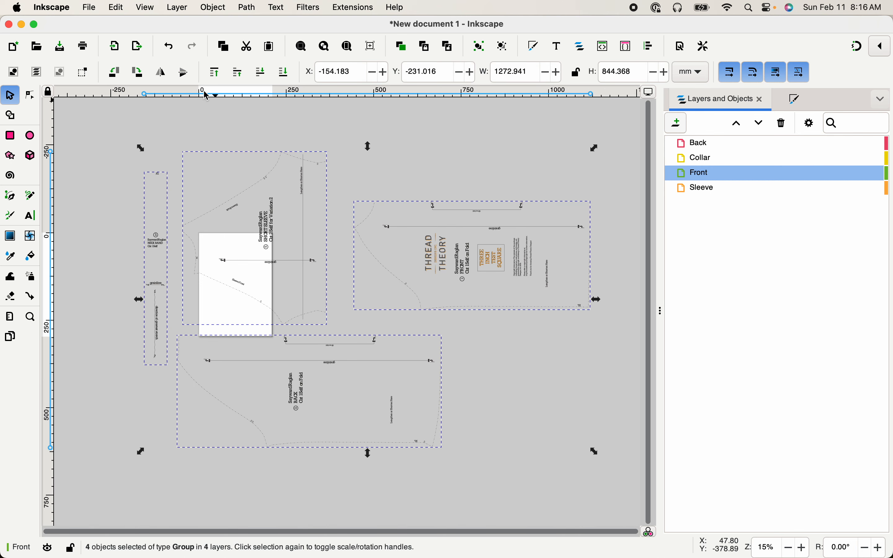
left_click(116, 12)
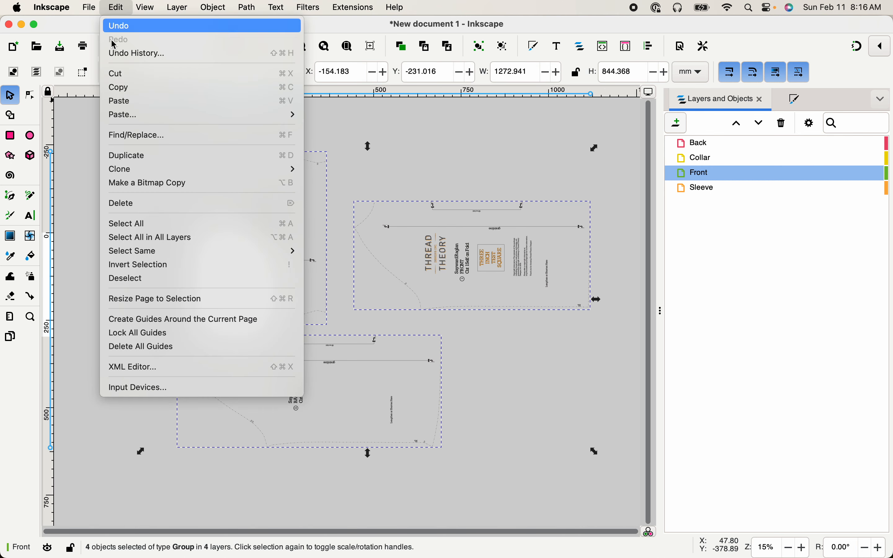
left_click(162, 300)
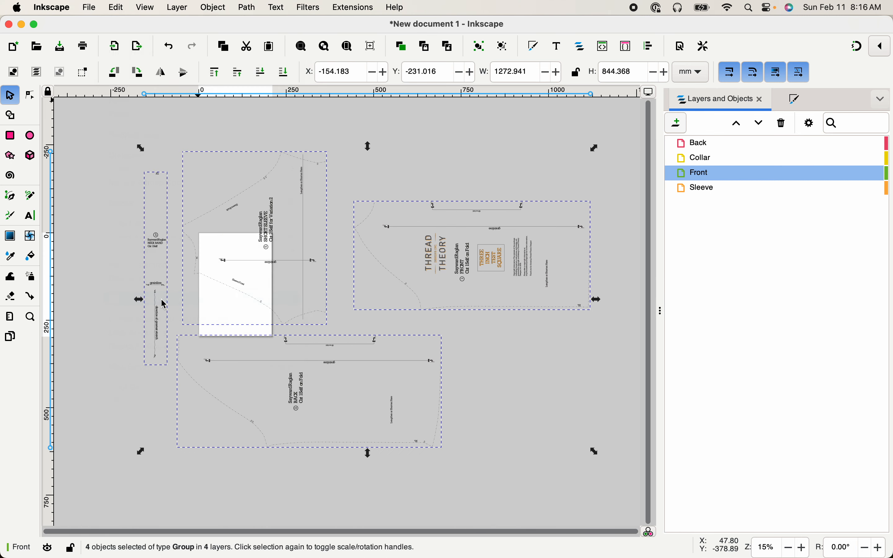
left_click(98, 327)
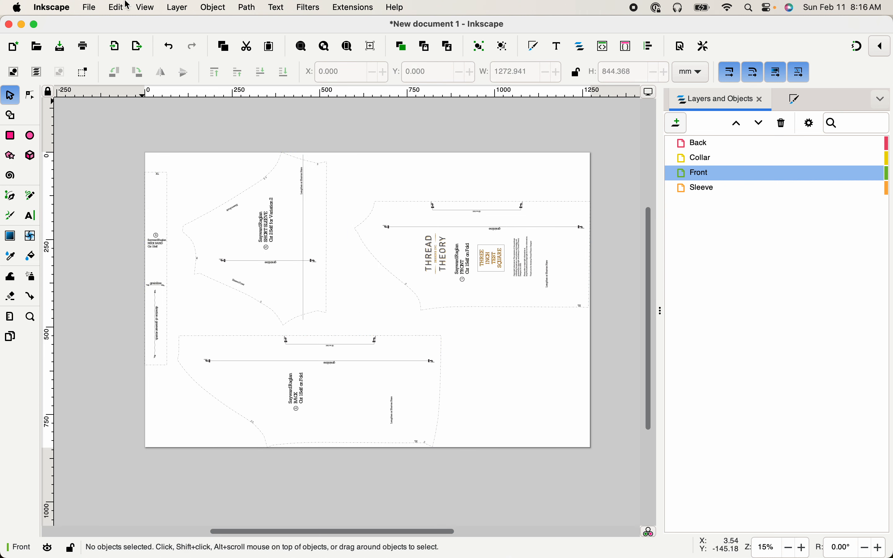
- Open the document properties and set the page format's unit to inches
left_click(128, 5)
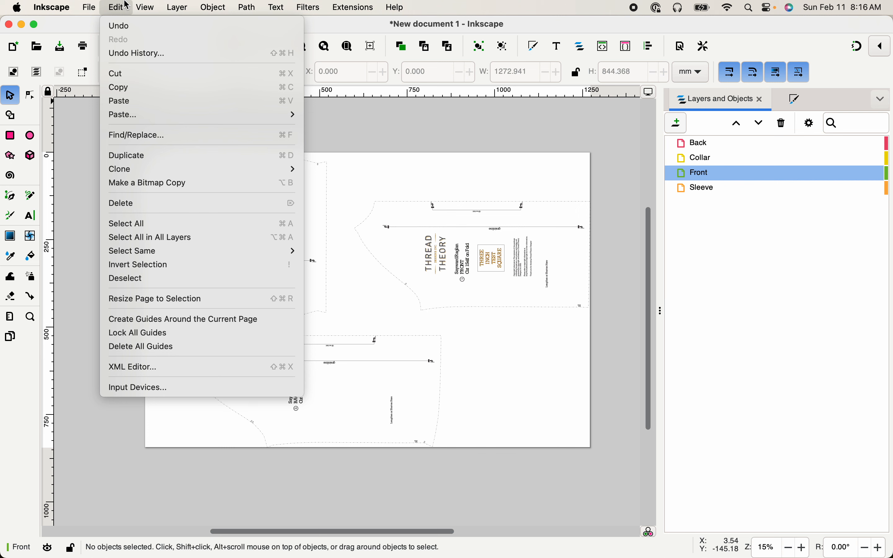
mouse_move(103, 4)
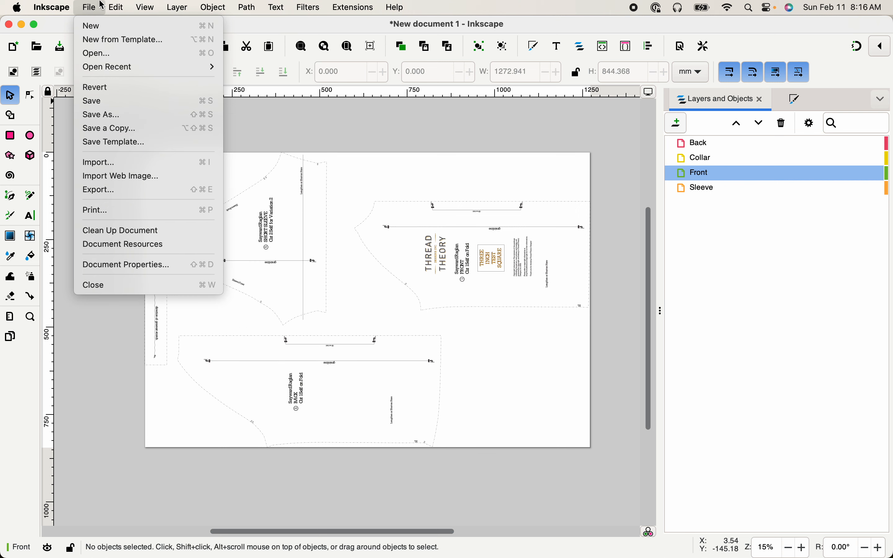
left_click(93, 265)
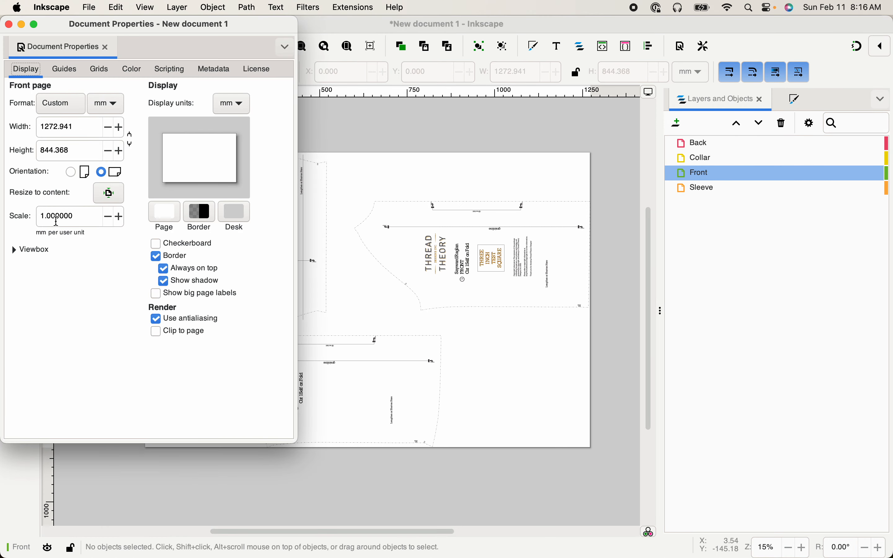
left_click(105, 107)
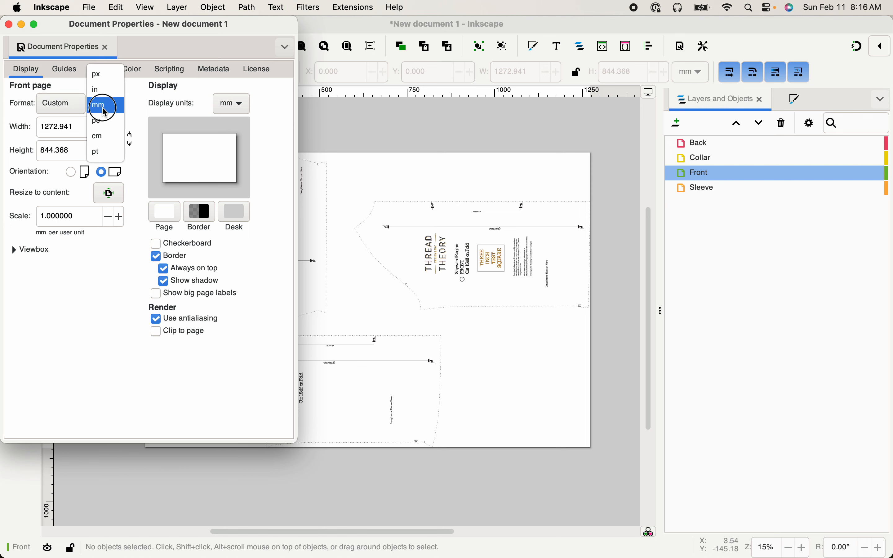
left_click(102, 98)
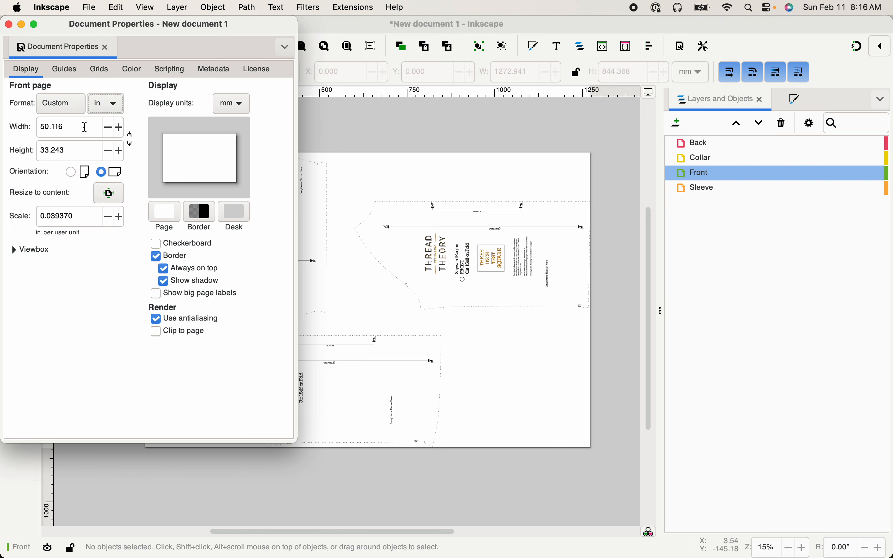
- Set the page size to 60 in wide and 36 in high
left_click_drag(84, 126, 3, 127)
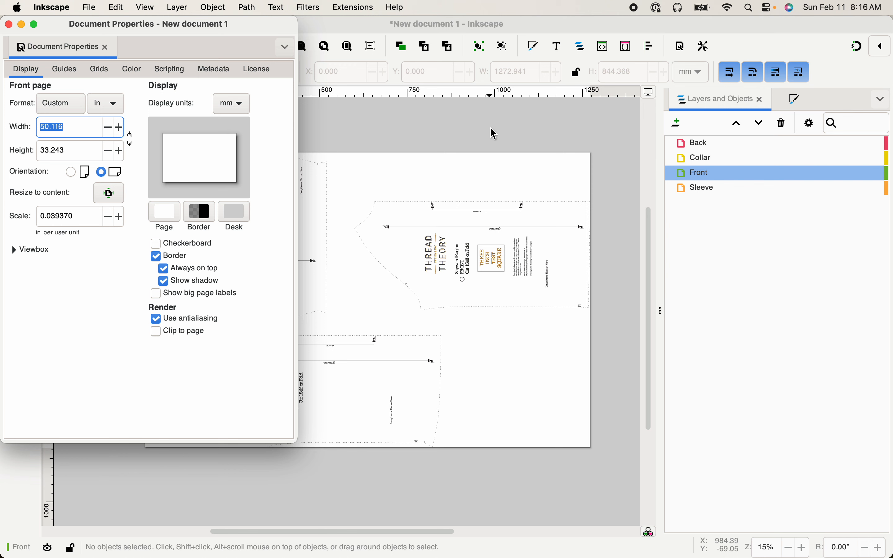
type("60")
key("Tab")
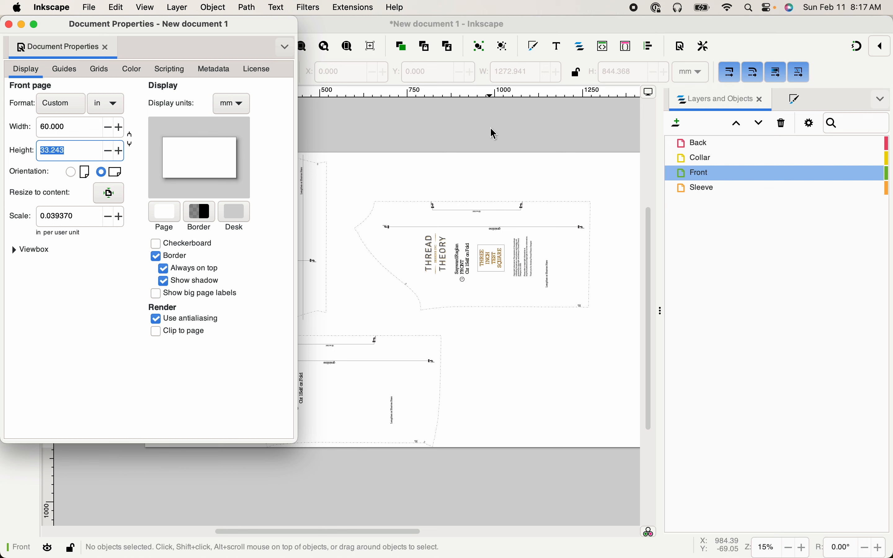
type("36")
- Change the page width to 100 in and close the document properties
key("shift+Tab")
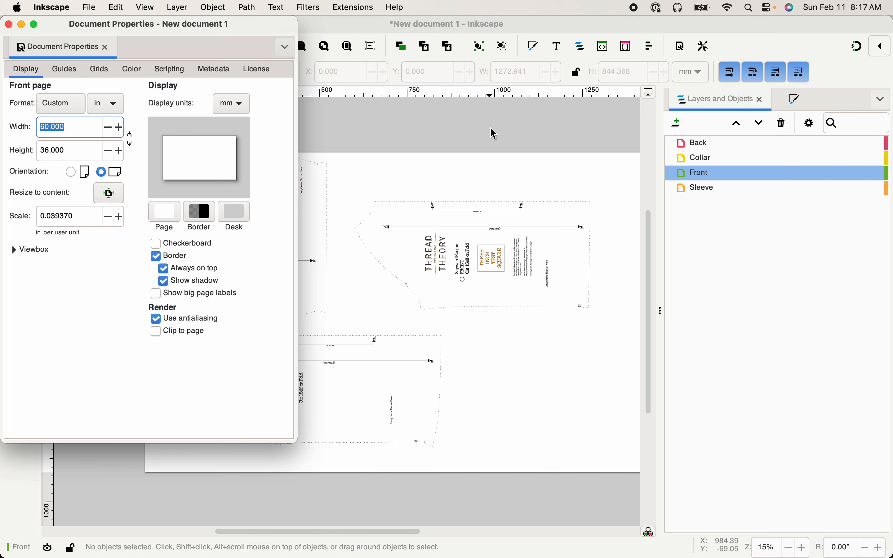
type("100")
key("Return")
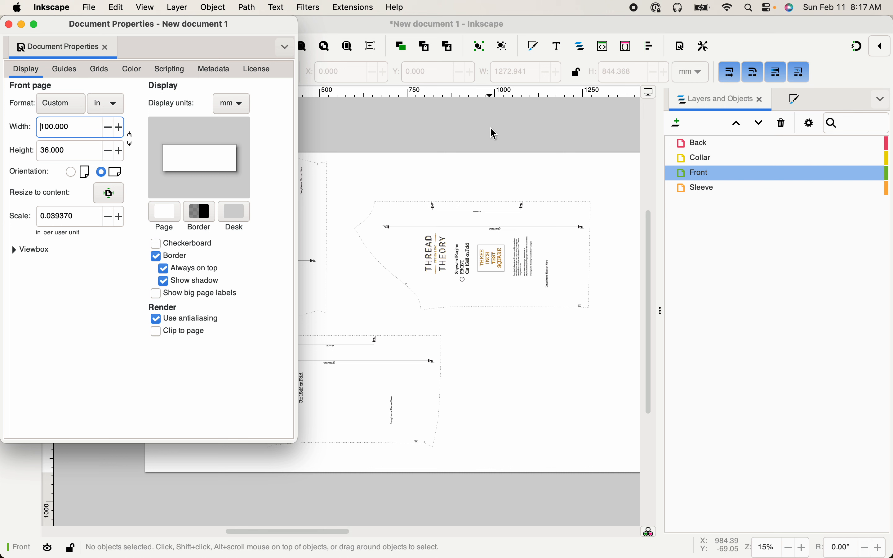
left_click(9, 24)
key("space")
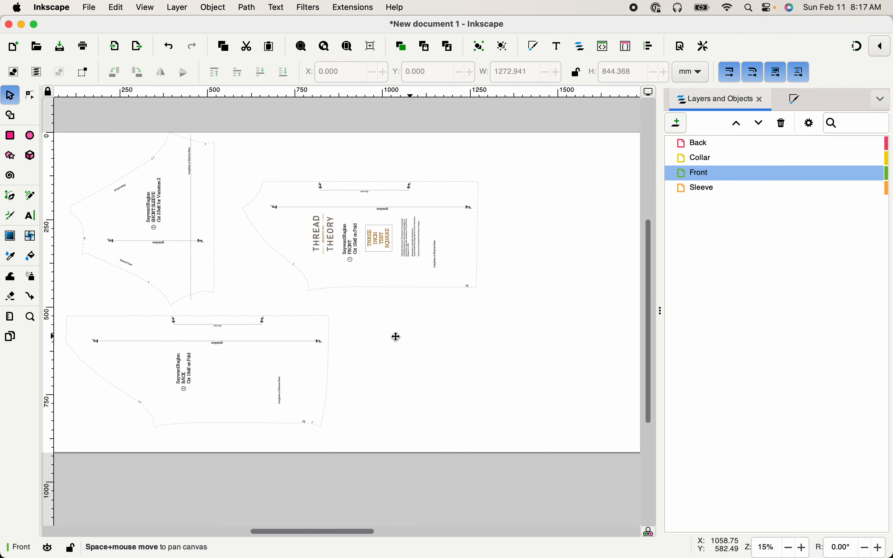
key("space")
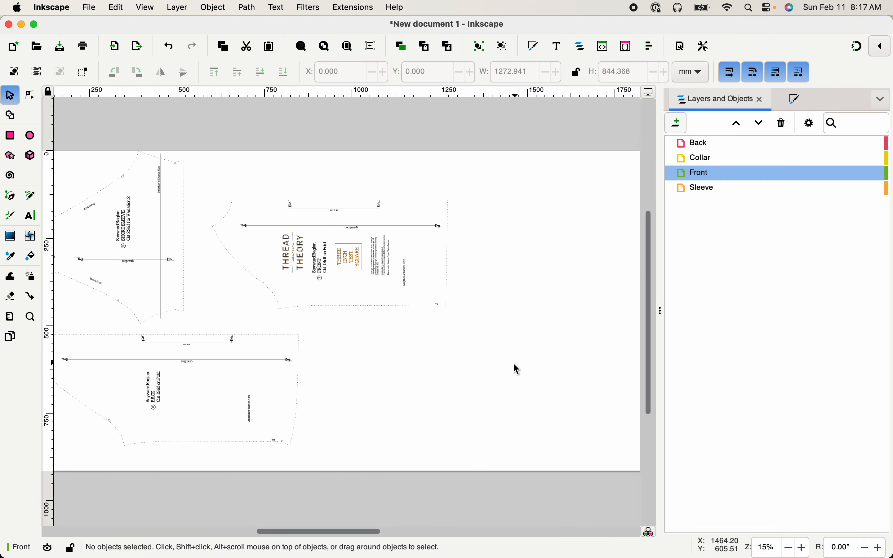
key("space")
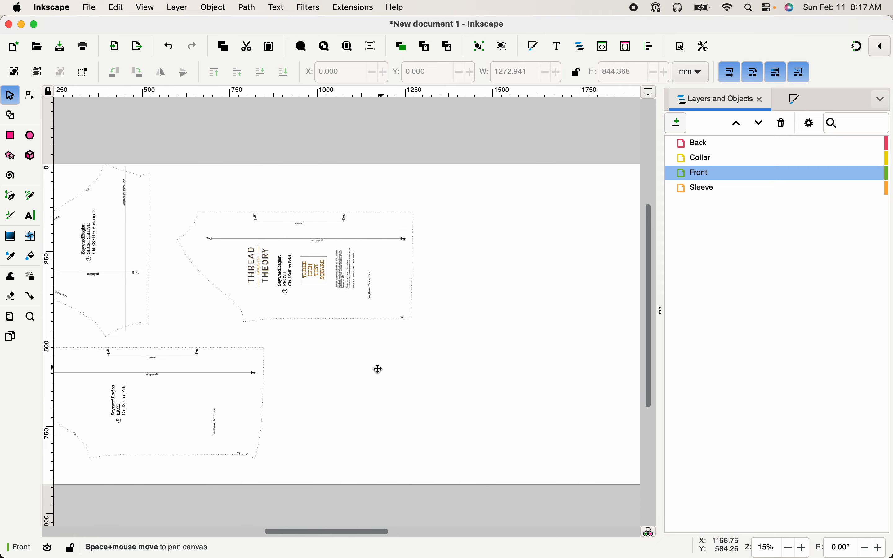
key("space")
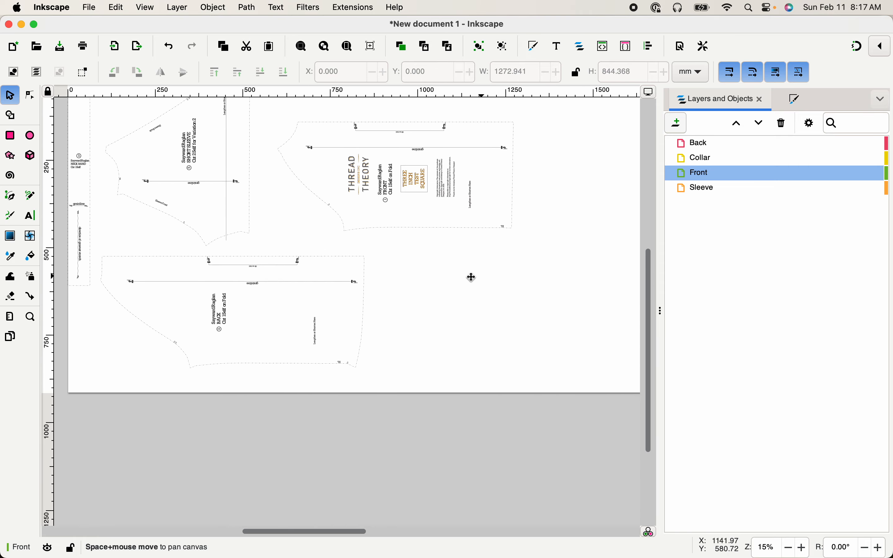
key("space")
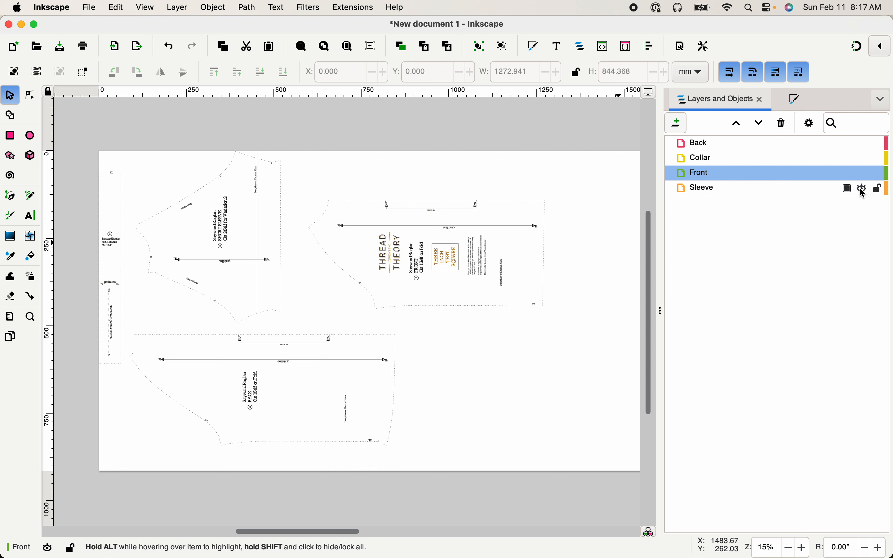
- Hide the Sleeve, Front and Back layers and make the Collar layer active
left_click(864, 190)
left_click(863, 174)
left_click(864, 143)
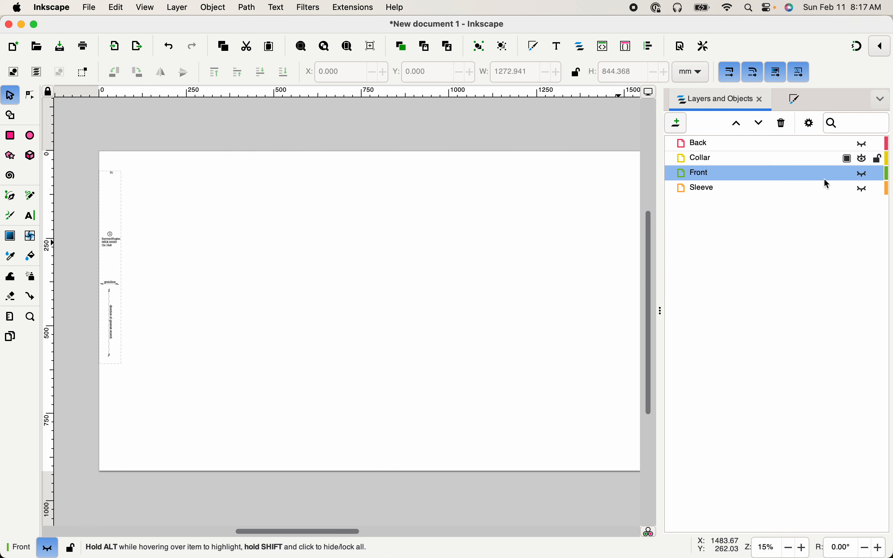
left_click(732, 163)
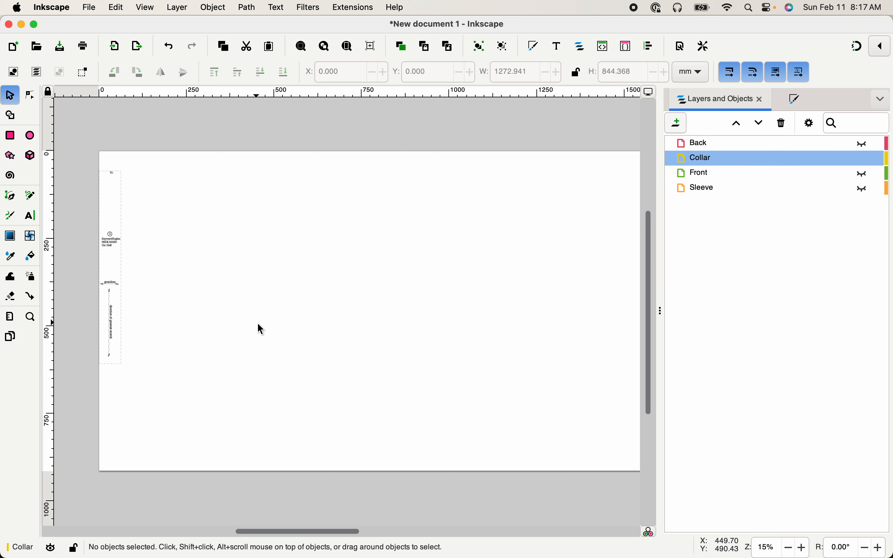
- Move the neck band piece near the page's upper-left corner, at about X 21 mm and Y 20 mm, and deselect it
left_click(105, 180)
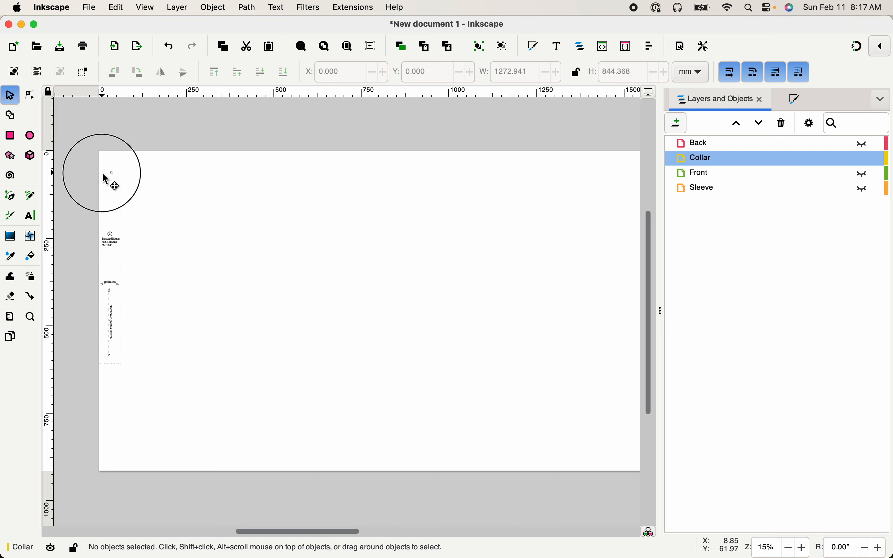
left_click_drag(105, 180, 170, 182)
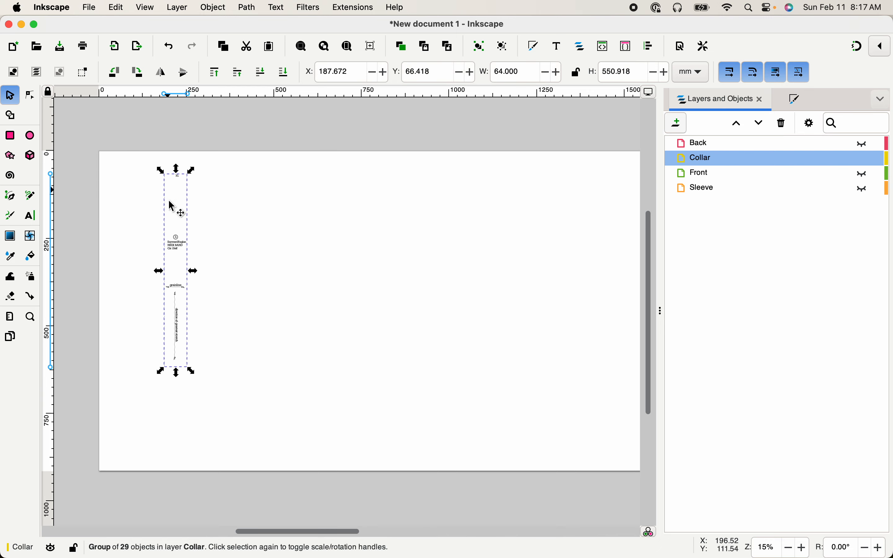
left_click_drag(176, 254, 116, 240)
left_click(183, 248)
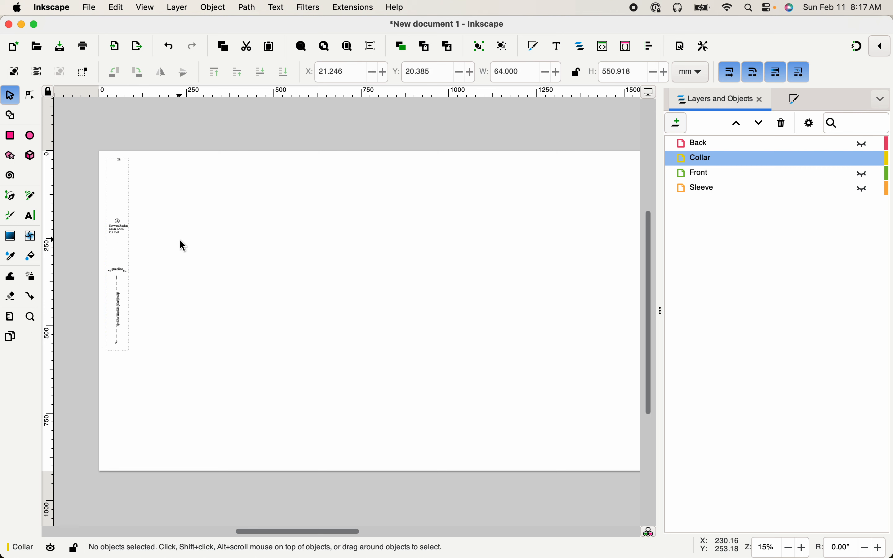
- Ungroup the neck band piece on the Collar layer and clear the selection
left_click(121, 231)
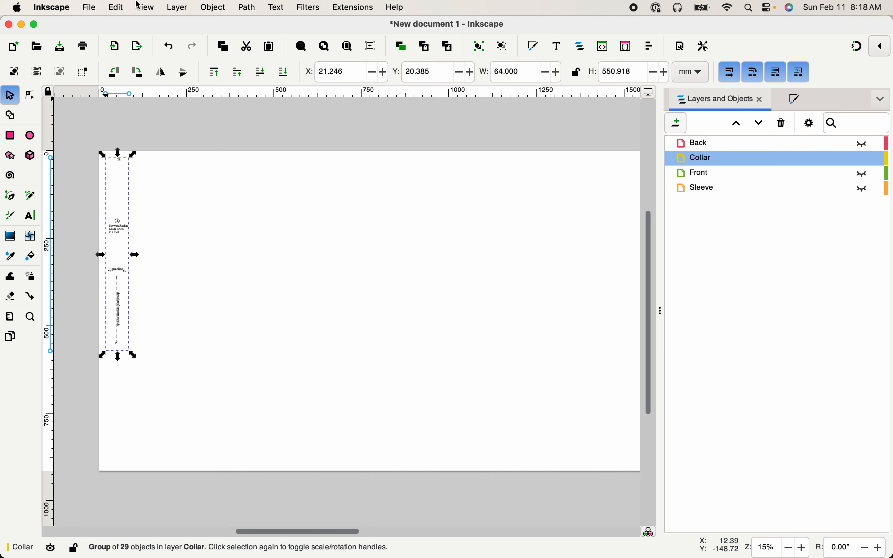
left_click(119, 7)
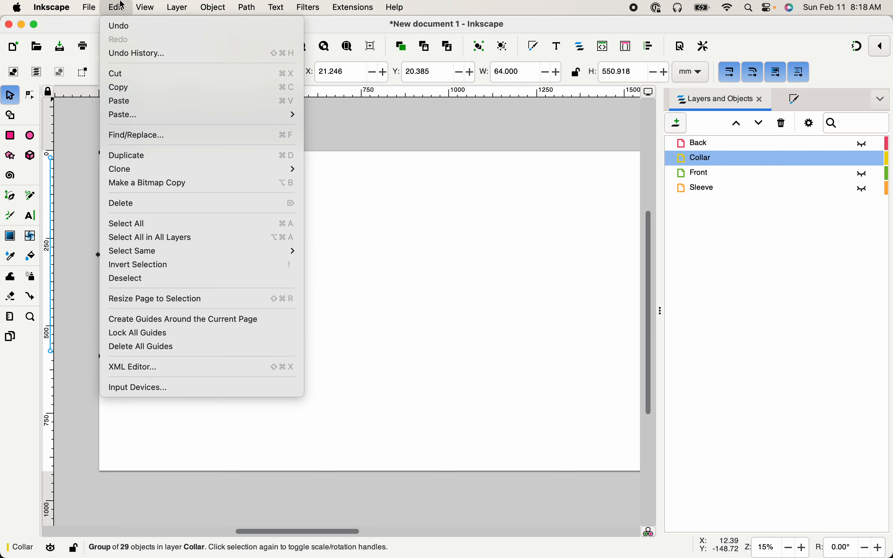
mouse_move(203, 5)
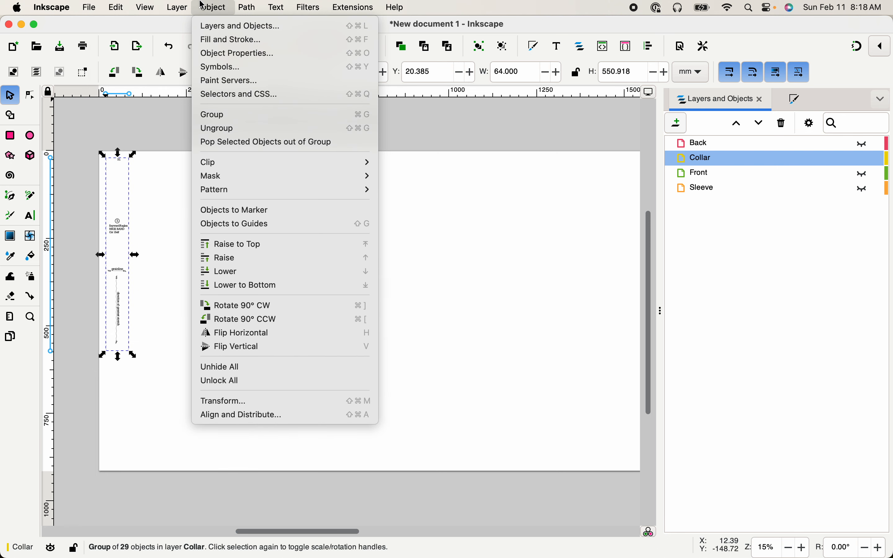
left_click(227, 129)
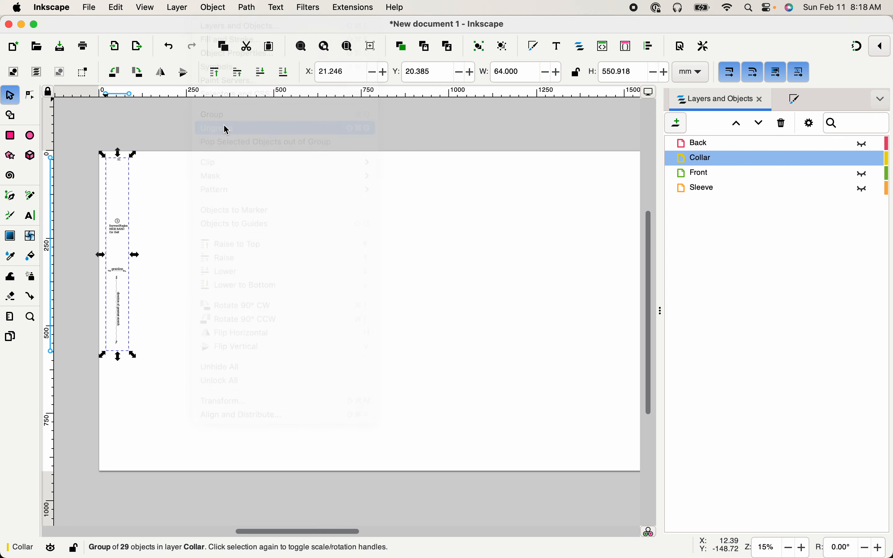
left_click(154, 223)
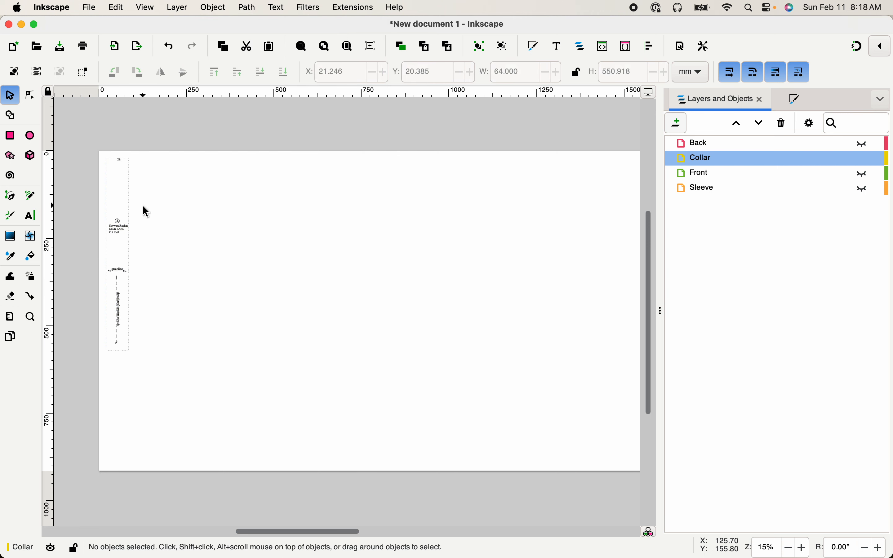
- Check that the neck band's outline, circled number and label text can each be selected separately
left_click(133, 201)
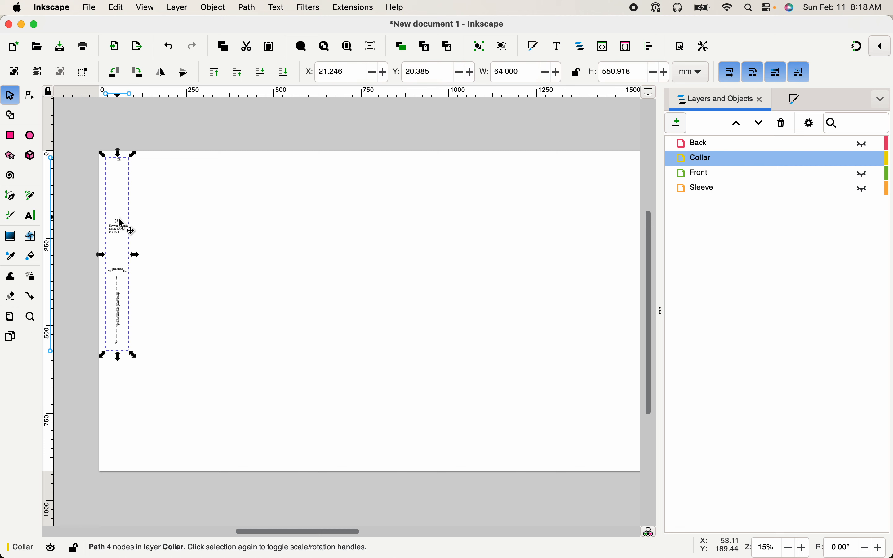
left_click(119, 224)
left_click(142, 245)
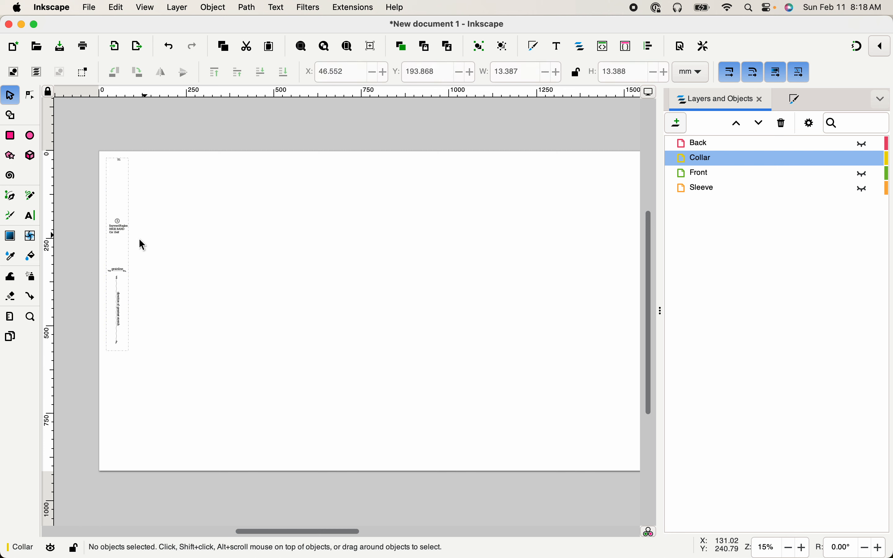
left_click(121, 231)
left_click(146, 203)
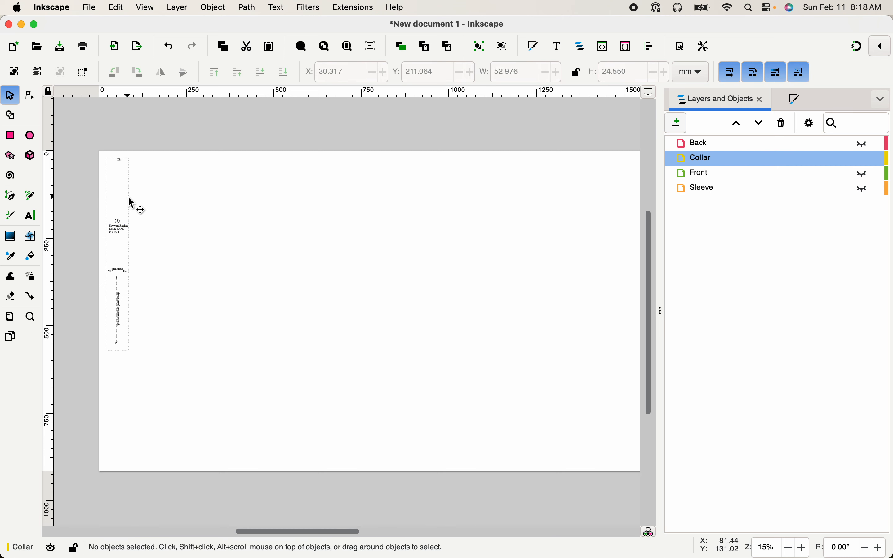
- Set the neck band outline's stroke paint to pure black, with CMYK values 0, 0, 0, 100
left_click(131, 202)
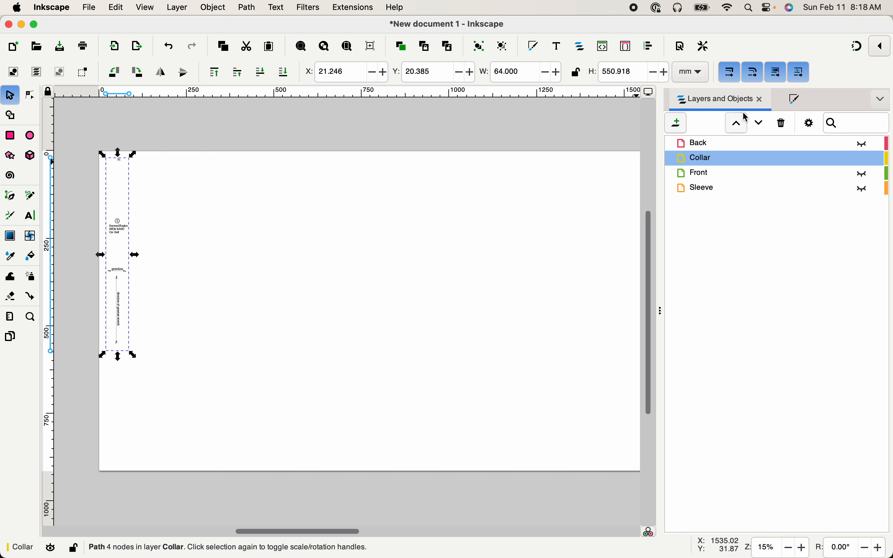
left_click(796, 101)
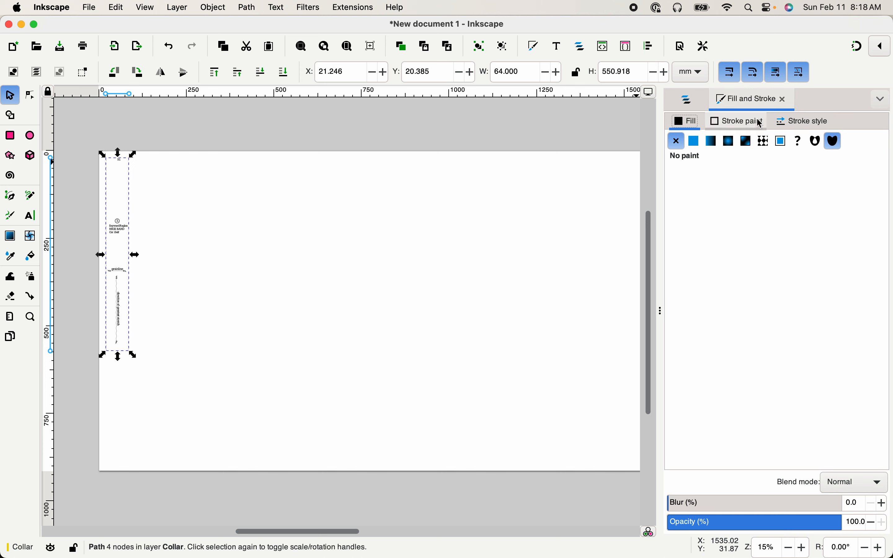
left_click(741, 124)
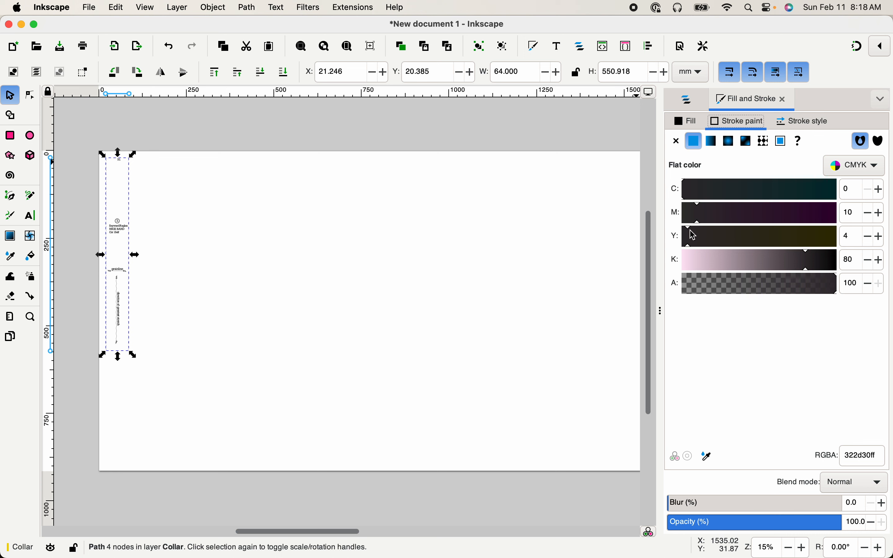
mouse_move(689, 233)
left_mouse_down()
mouse_move(668, 236)
mouse_move(657, 223)
left_mouse_up()
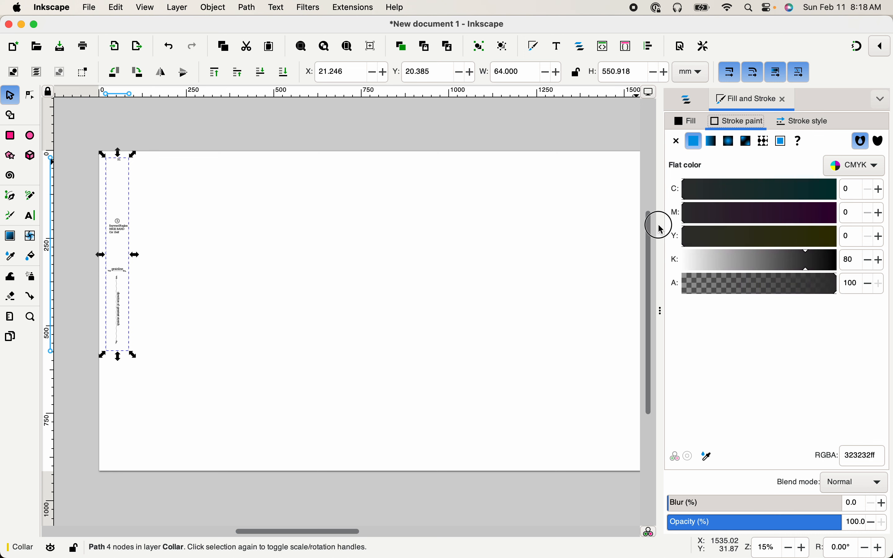
left_click_drag(811, 274, 869, 269)
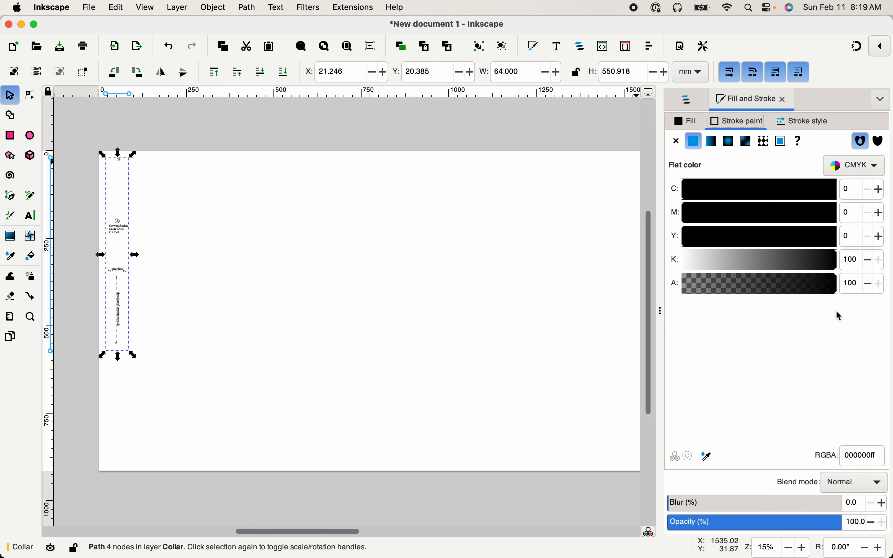
- Set the neck band outline's stroke width to 8 pt and deselect the outline
left_click(803, 131)
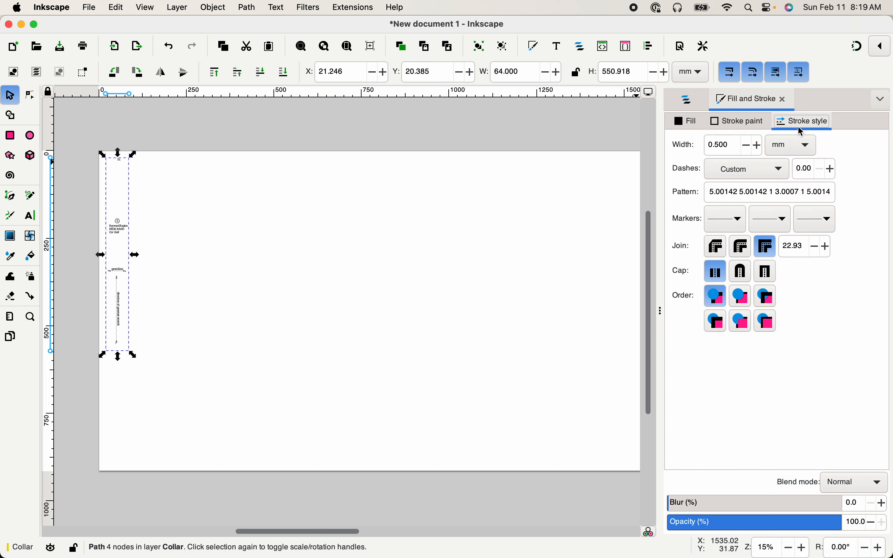
left_click(787, 147)
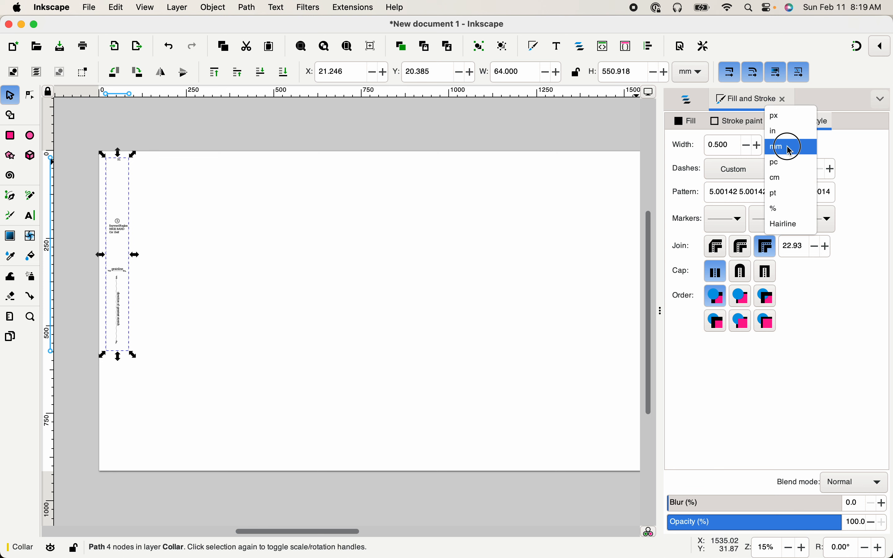
left_click(781, 192)
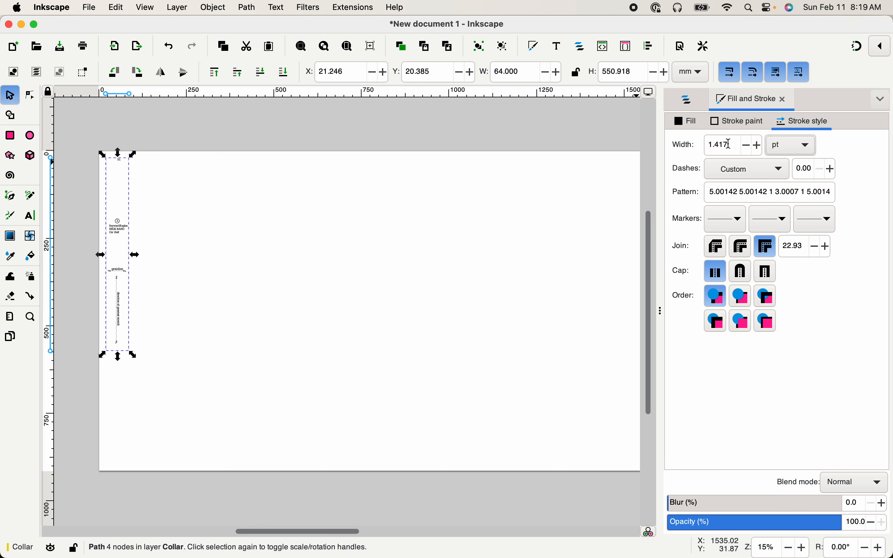
left_click_drag(730, 144, 706, 145)
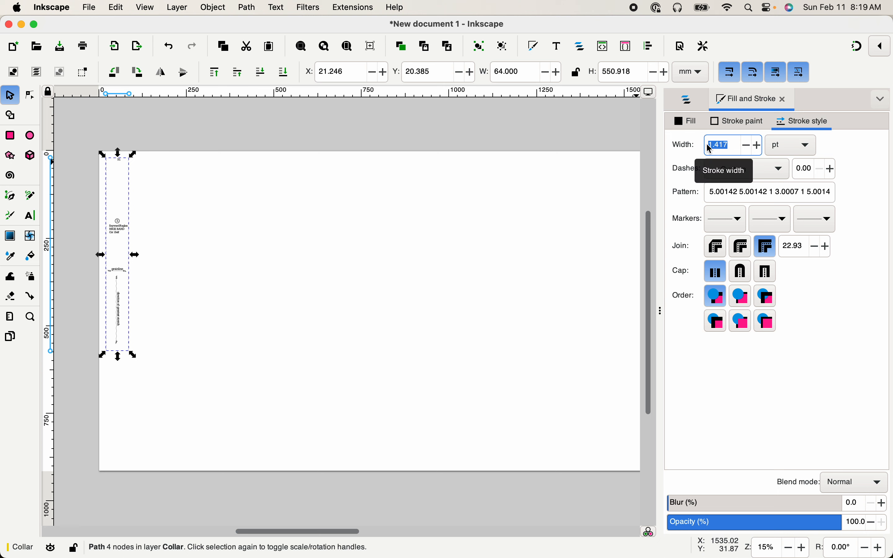
type("8")
key("Return")
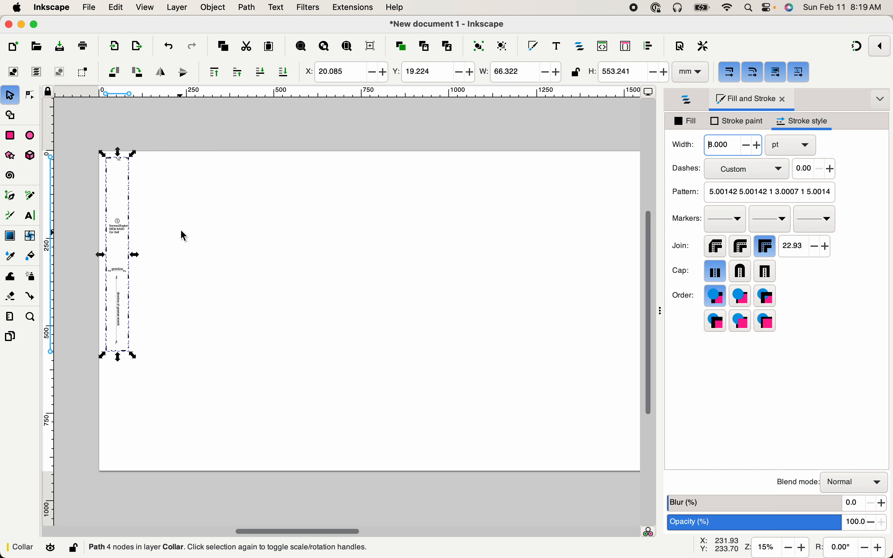
left_click(181, 196)
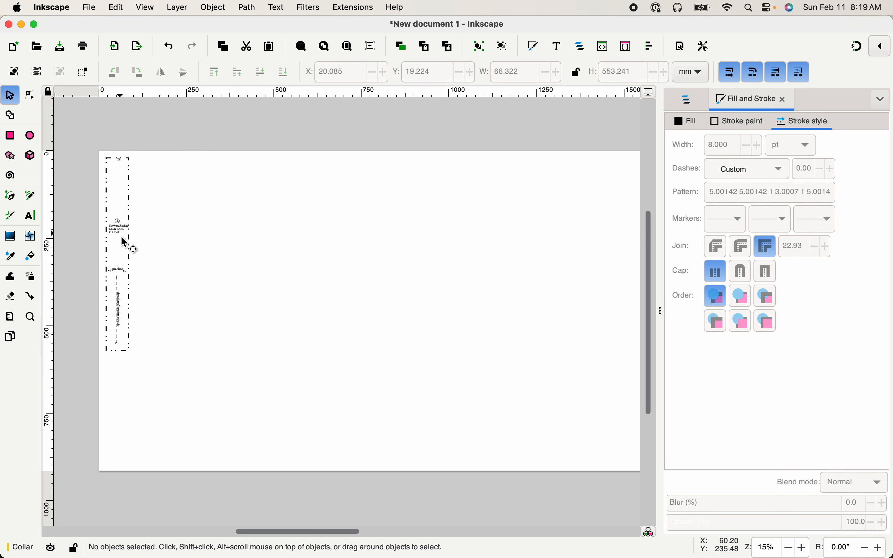
- Change the neck band outline's dash pattern to a solid line and deselect it
left_click(130, 171)
left_click(762, 168)
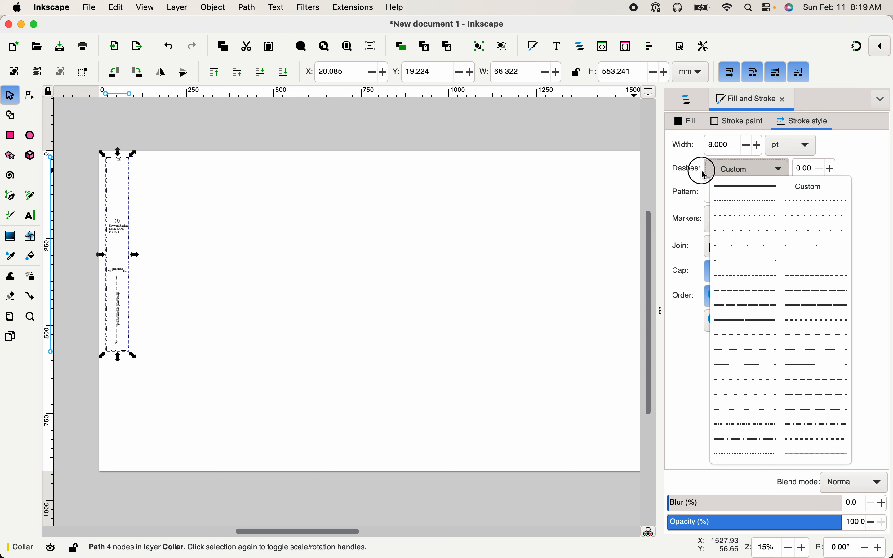
left_click(749, 186)
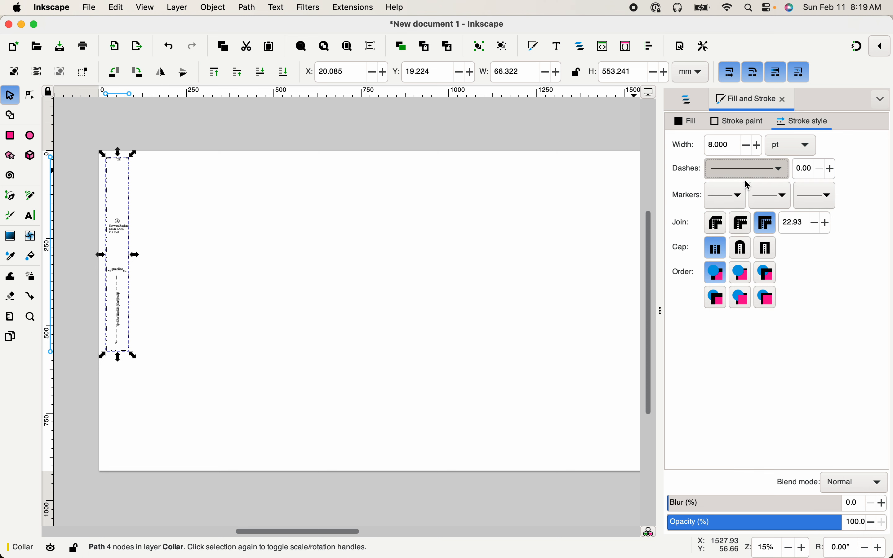
left_click(400, 253)
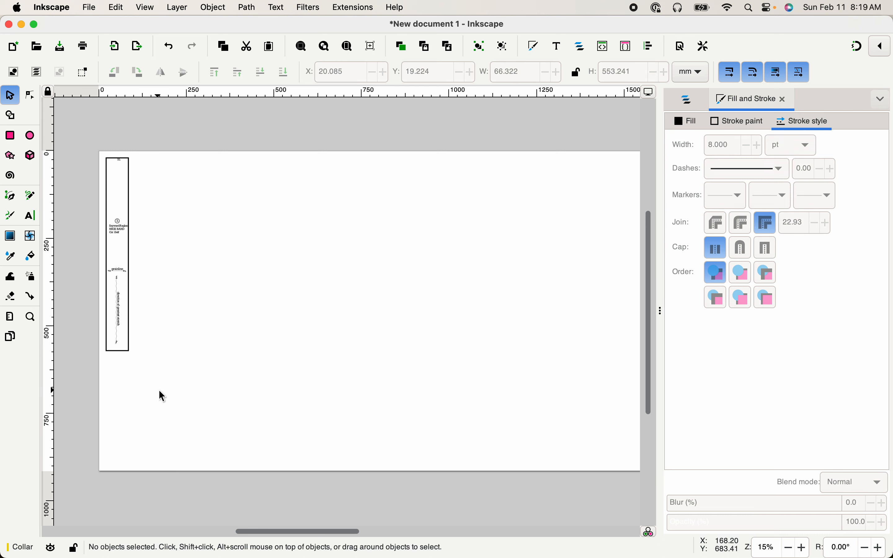
- Select every part of the neck band piece and group them again
left_click_drag(159, 390, 81, 139)
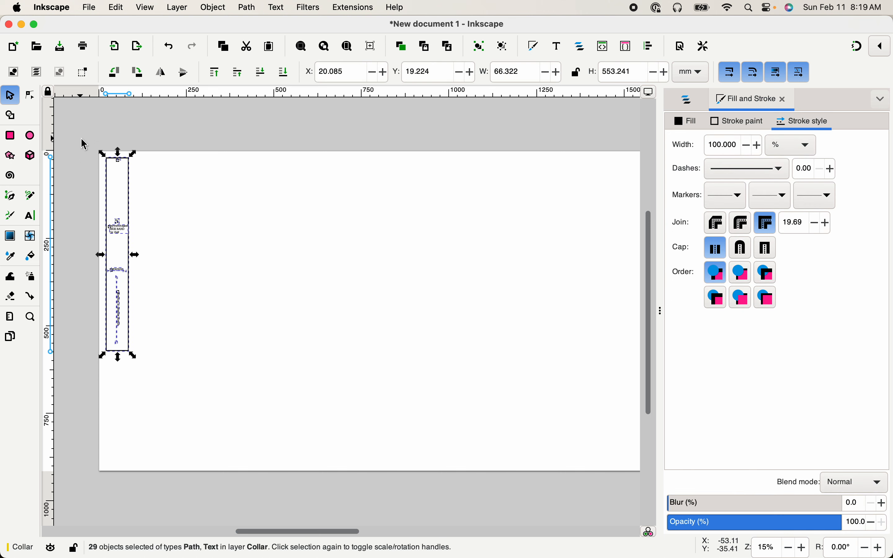
key("ctrl+g")
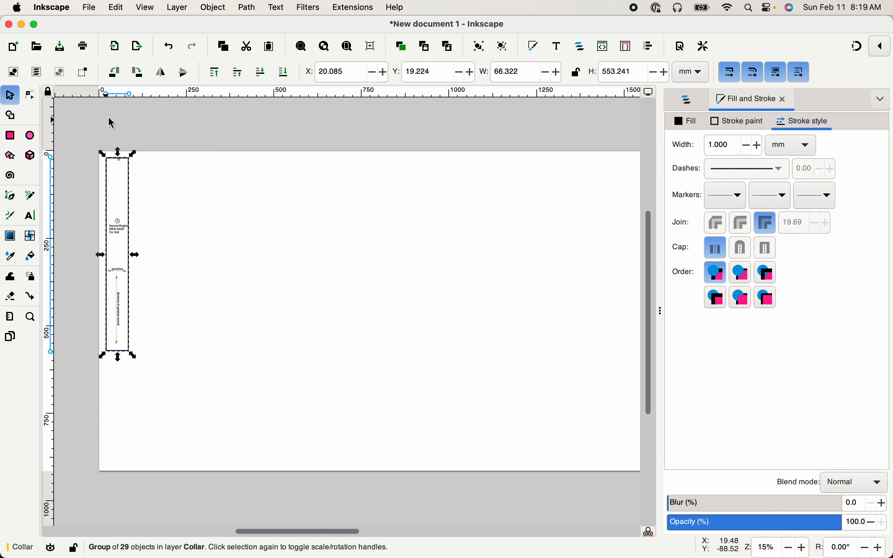
left_click(117, 7)
mouse_move(223, 5)
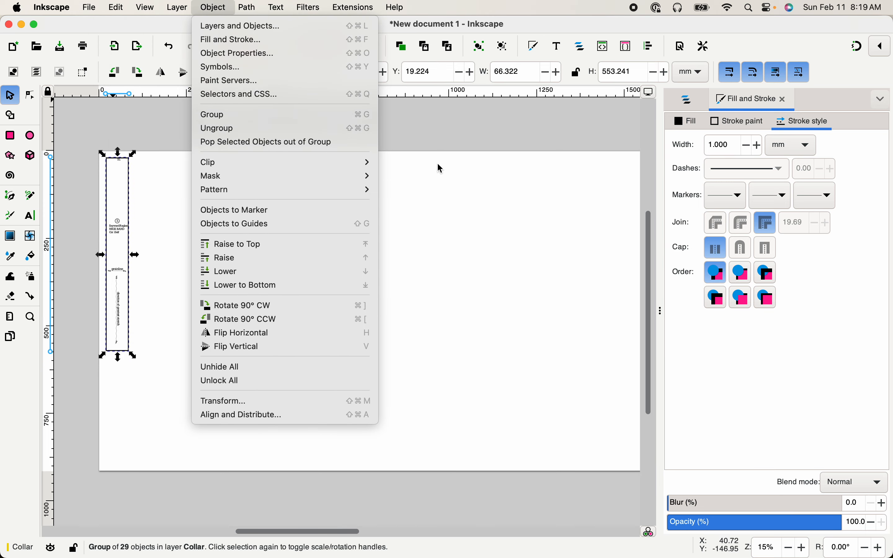
- Move the grouped collar piece slightly up on the page, to about X 21.9 mm and Y 12.1 mm
left_click(478, 194)
left_click(479, 194)
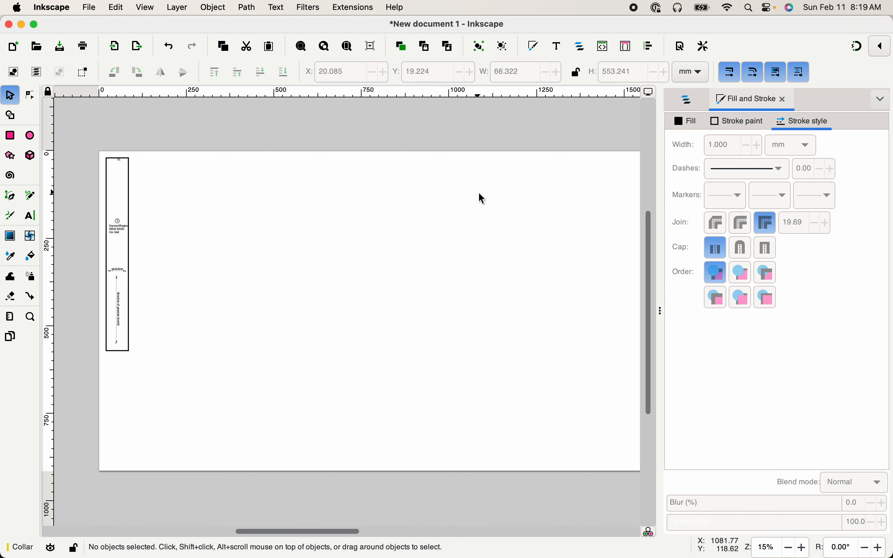
left_click_drag(120, 240, 113, 217)
left_click(272, 224)
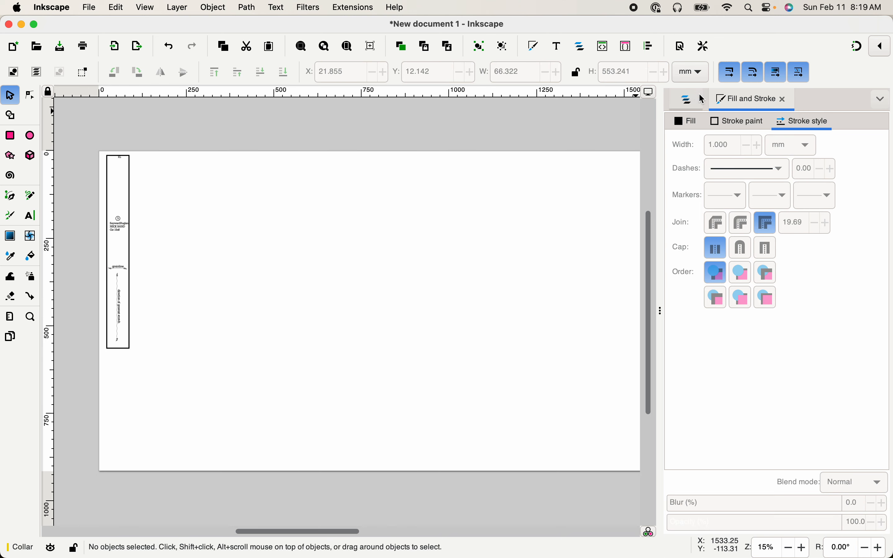
- Show the Sleeve layer and hide the Collar layer
left_click(688, 100)
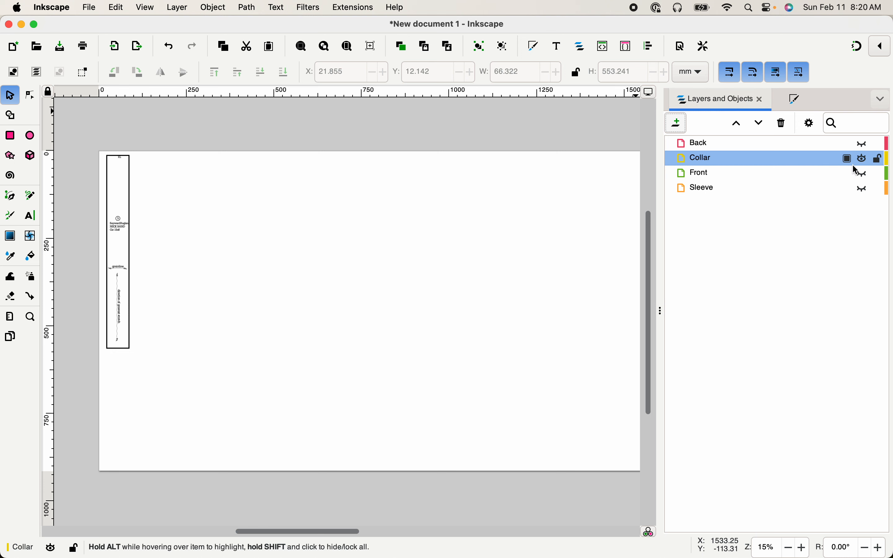
left_click(864, 189)
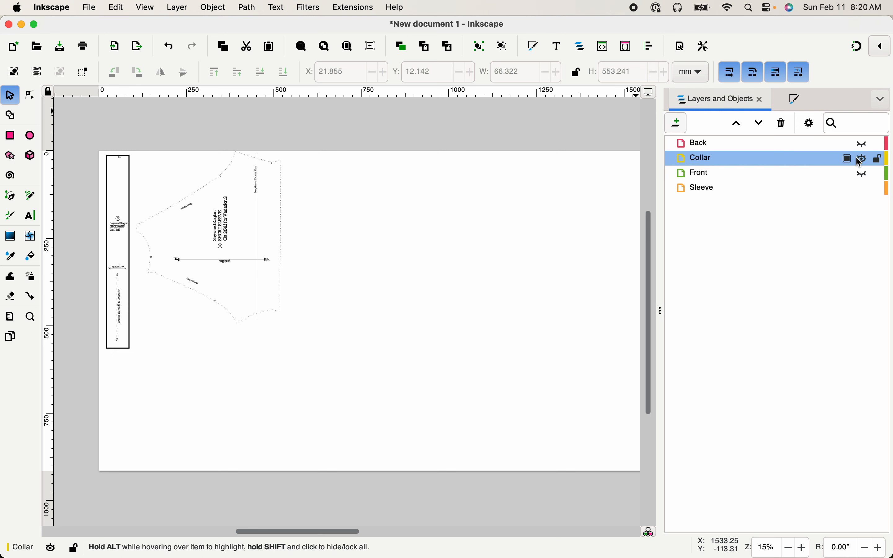
left_click(862, 161)
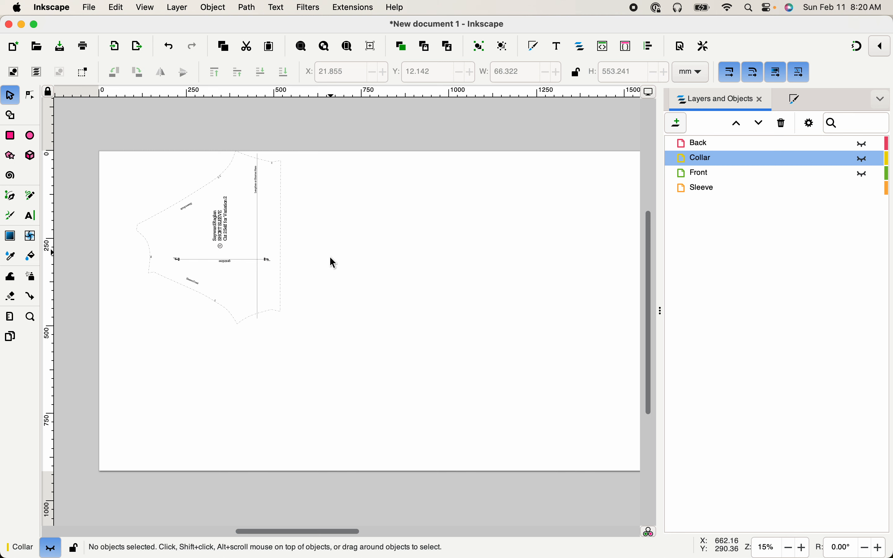
- Ungroup the short sleeve pattern piece into its separate objects
left_click(282, 317)
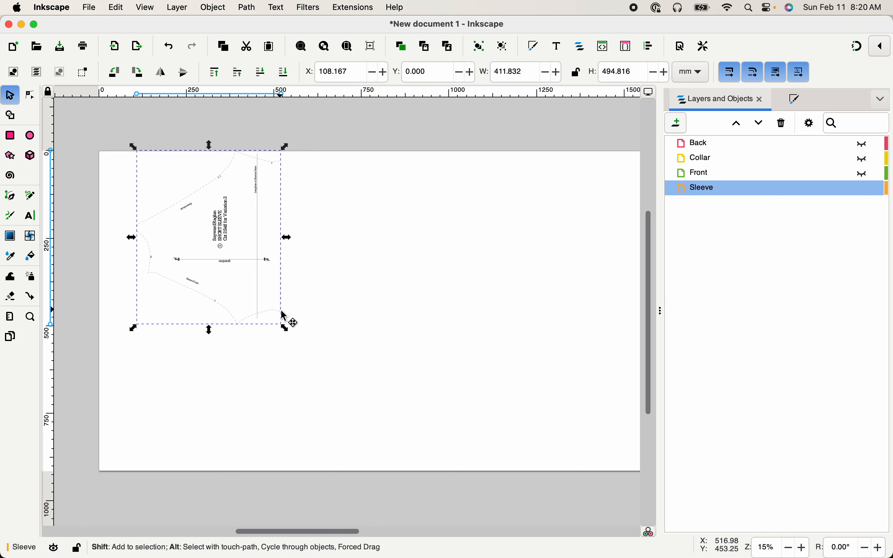
key("ctrl+shift+g")
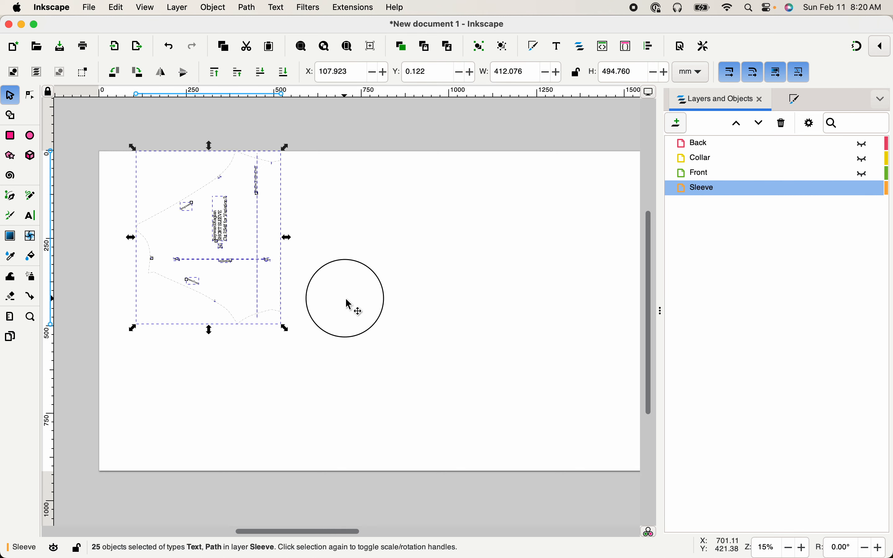
left_click(347, 302)
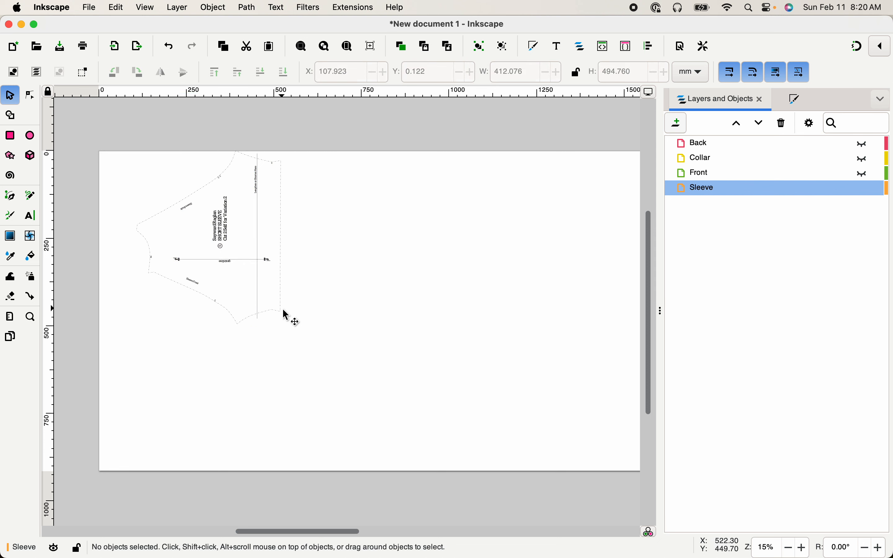
- Set the stroke width of the sleeve's outline path to 8 pt
left_click(283, 309)
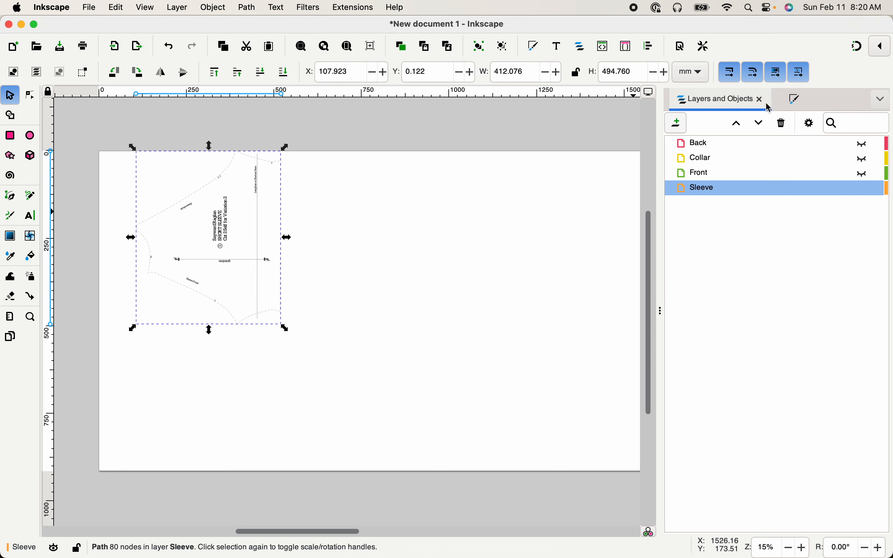
left_click(808, 102)
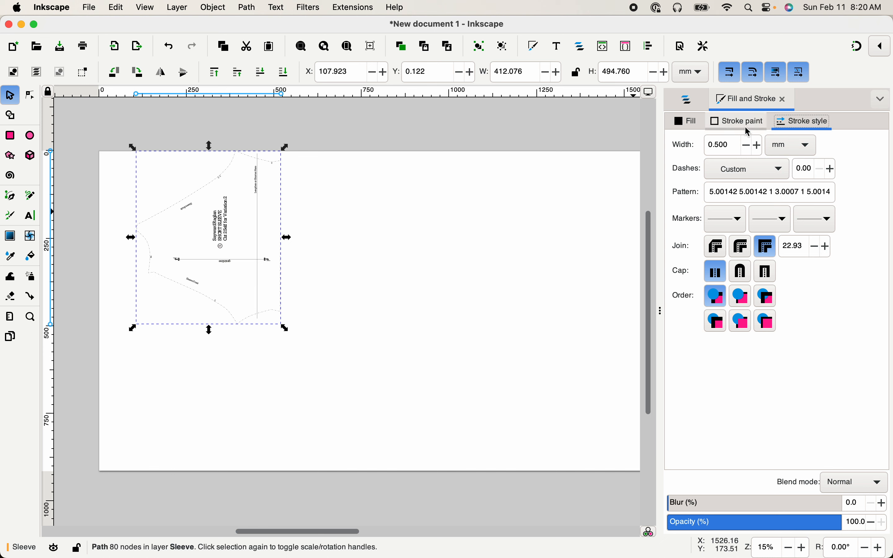
left_click(803, 145)
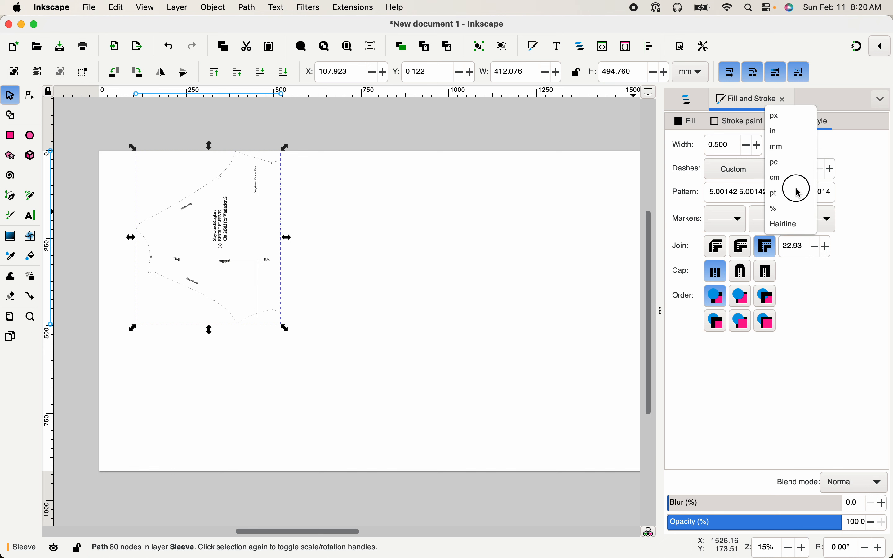
left_click(789, 202)
left_click_drag(742, 146, 678, 148)
type("8")
key("Return")
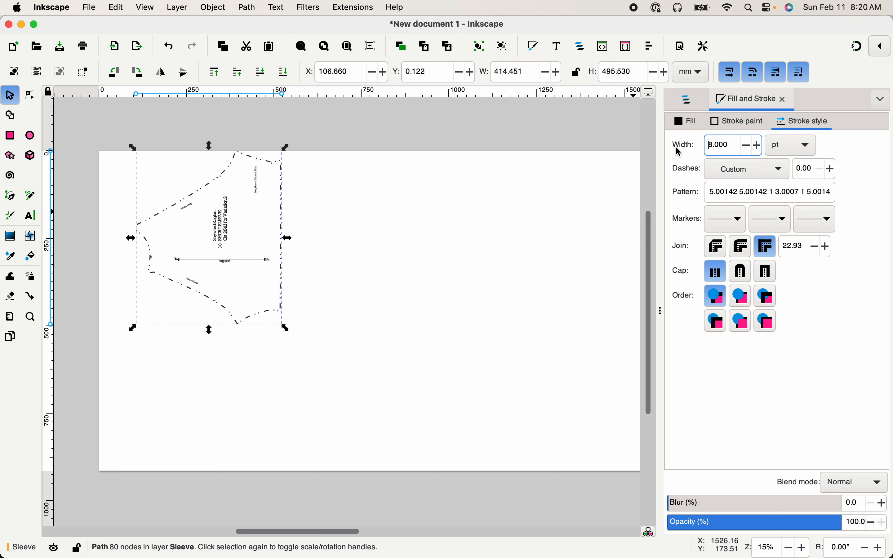
- Change the sleeve outline's custom dash pattern to a solid continuous line
left_click(759, 171)
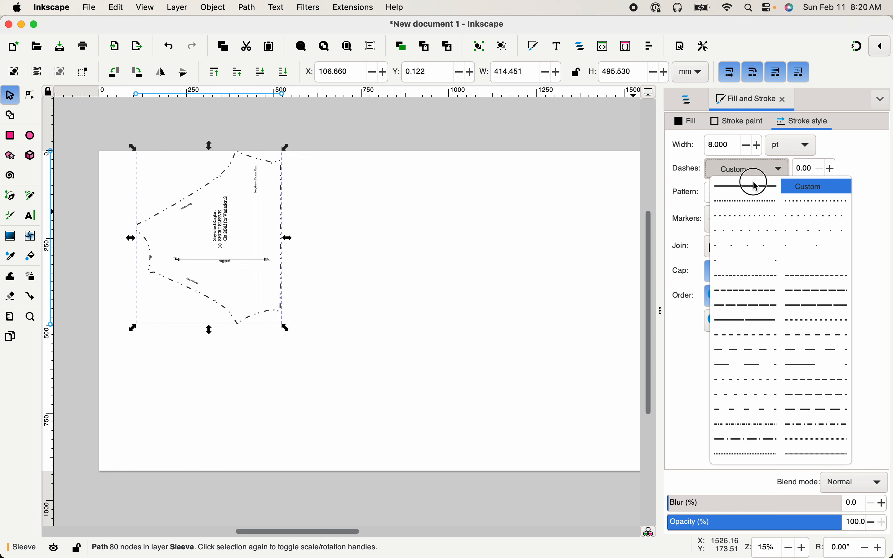
left_click(757, 190)
left_click(759, 174)
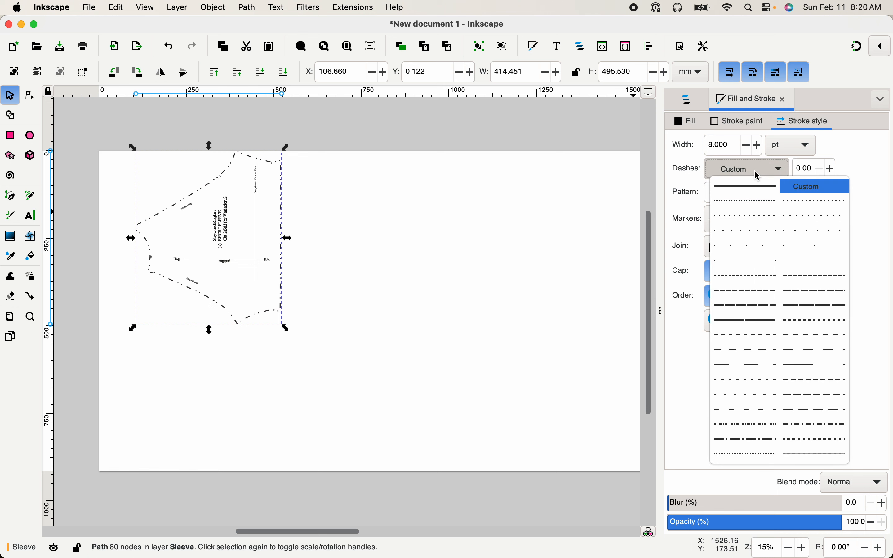
left_click(753, 188)
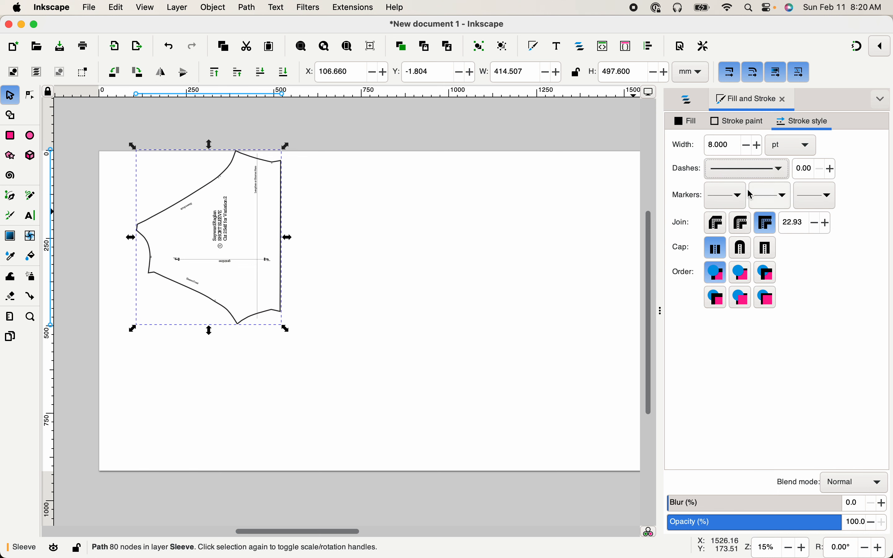
left_click(399, 248)
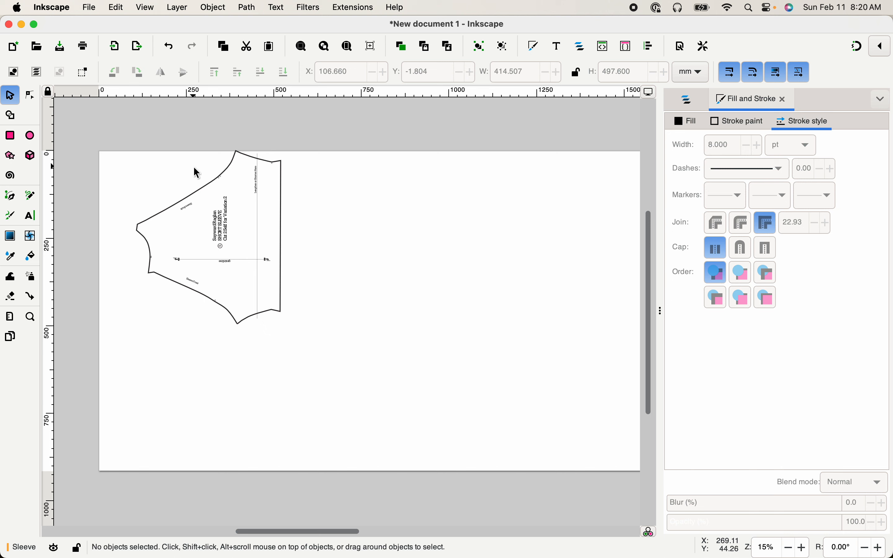
- Remove the stroke from the two notches on the sleeve back edge and give them a flat black fill
key("z")
left_click(208, 165)
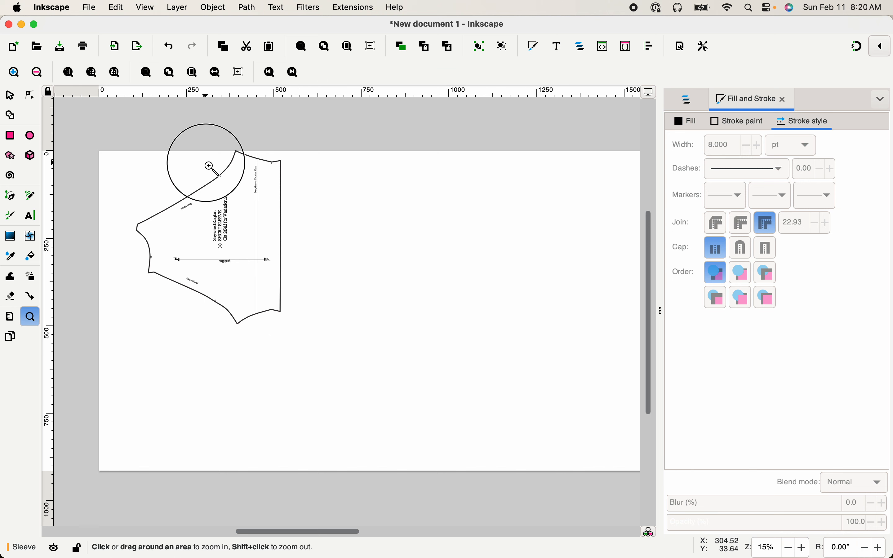
left_click_drag(209, 166, 233, 194)
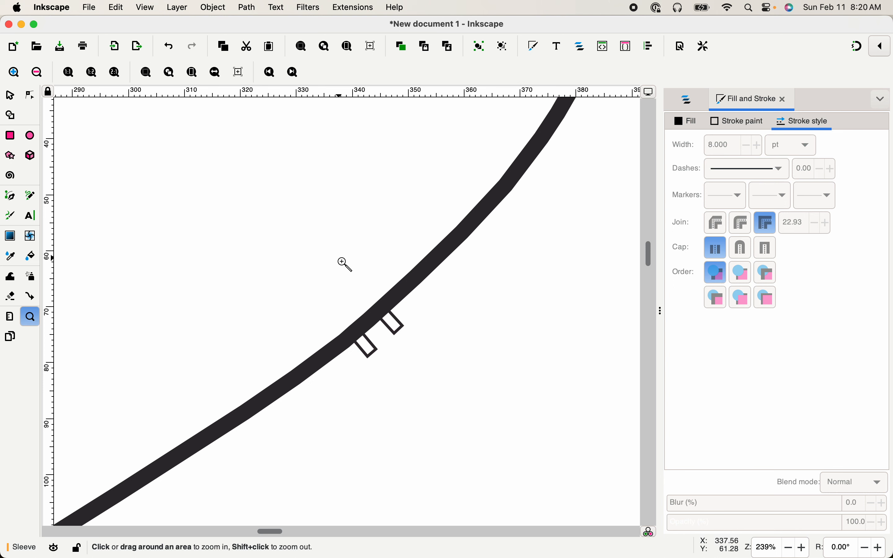
key("s")
left_click(403, 333)
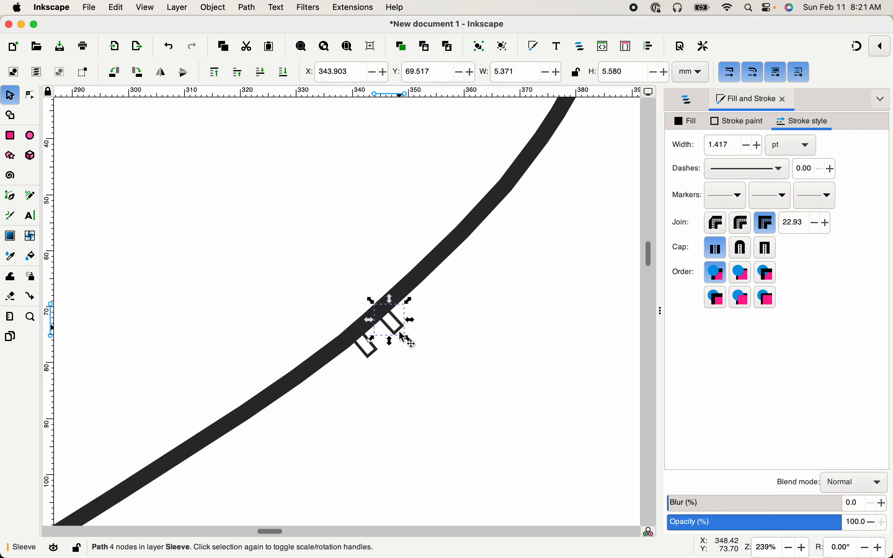
left_click(365, 355, "shift")
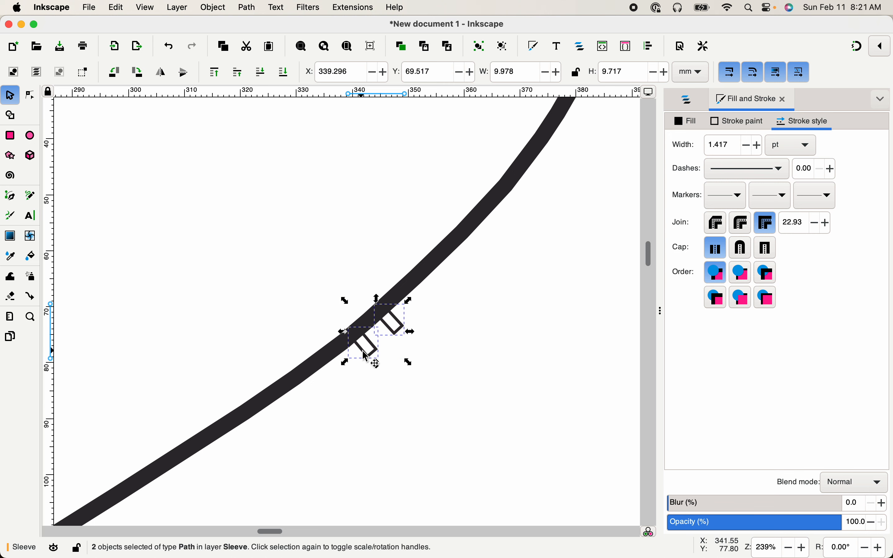
left_click(760, 131)
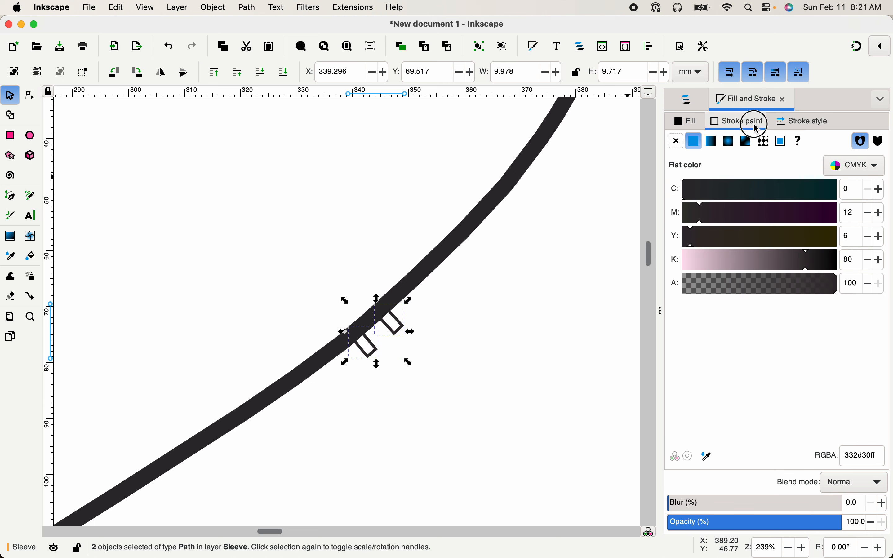
left_click(678, 144)
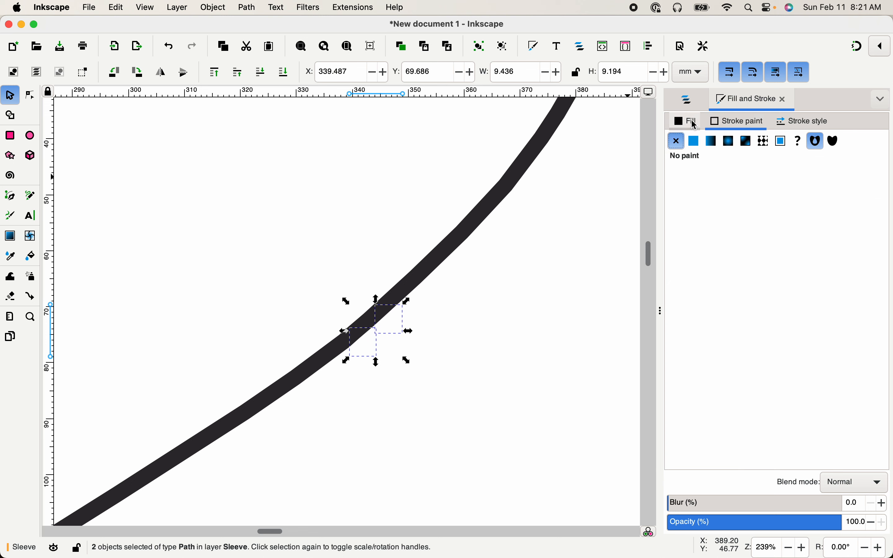
left_click(695, 126)
left_click(693, 143)
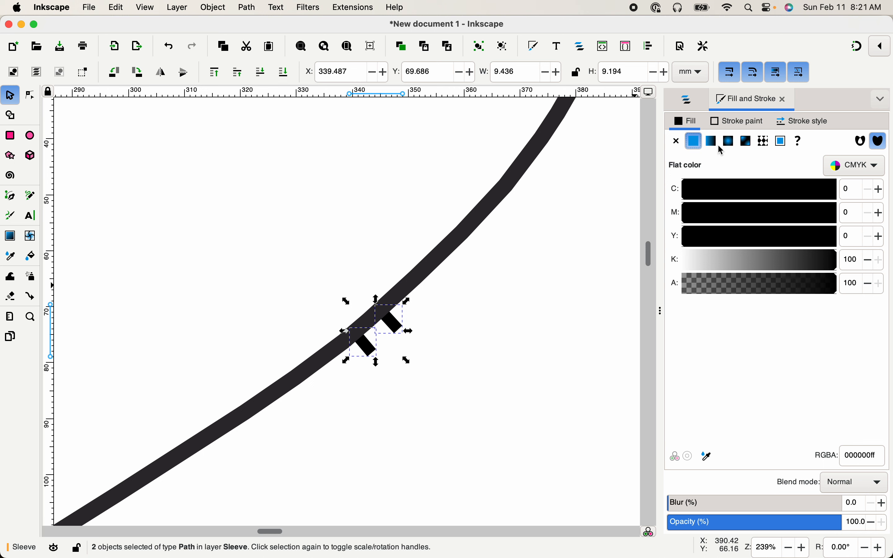
- Give the two sleeve back notches a flat black stroke with K at 100
left_click(725, 122)
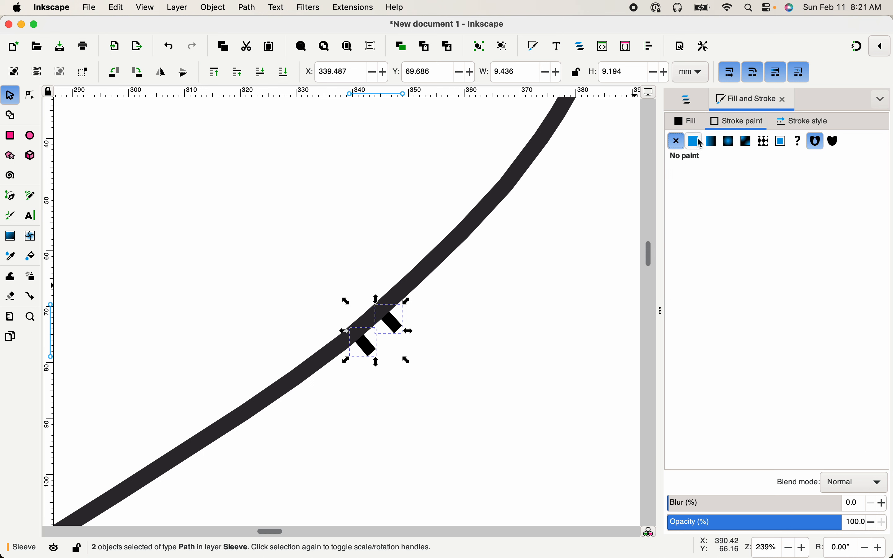
left_click(697, 141)
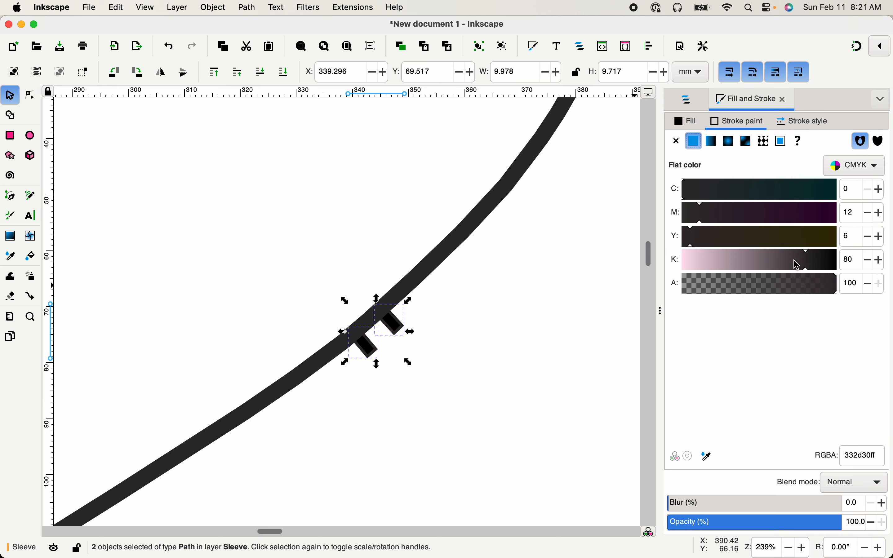
left_click_drag(805, 256, 871, 251)
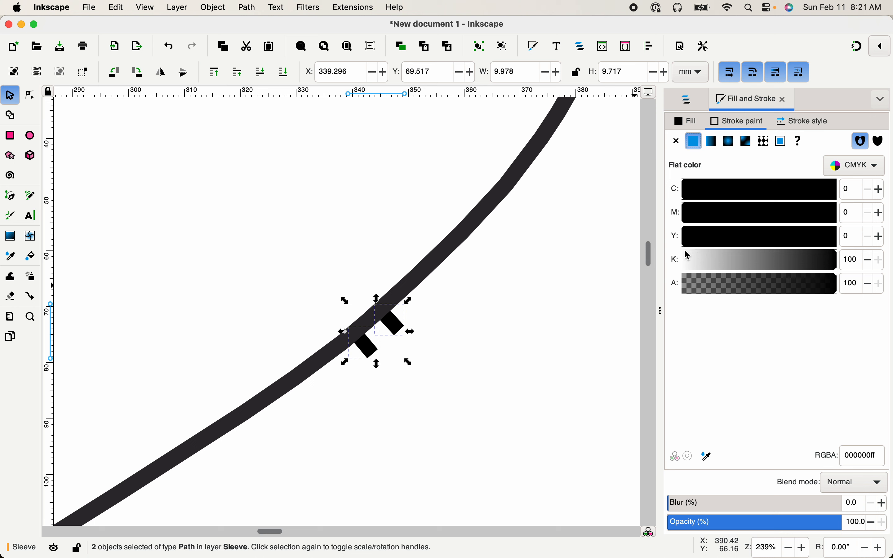
left_click(406, 240)
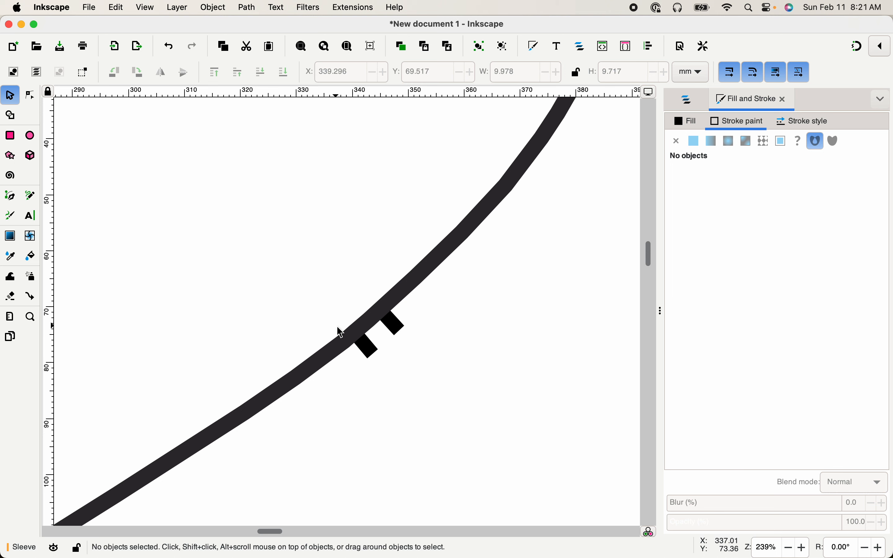
- Give the notch on the sleeve front edge and the notch near the back hem corner a flat black fill
left_click(348, 49)
key("z")
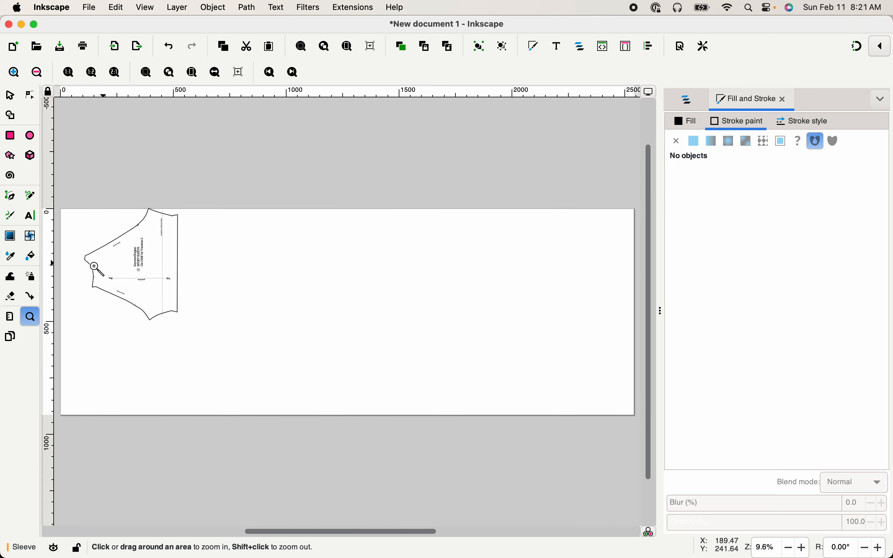
left_click_drag(86, 266, 183, 341)
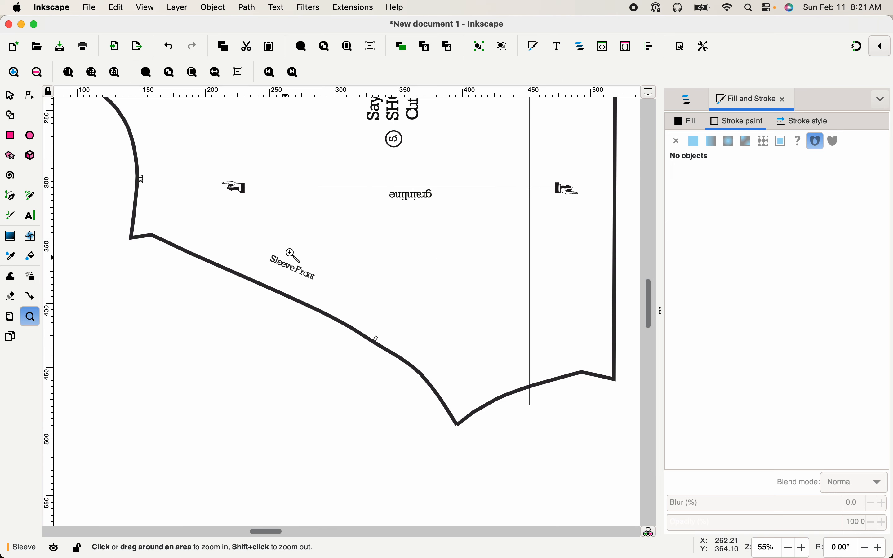
key("space")
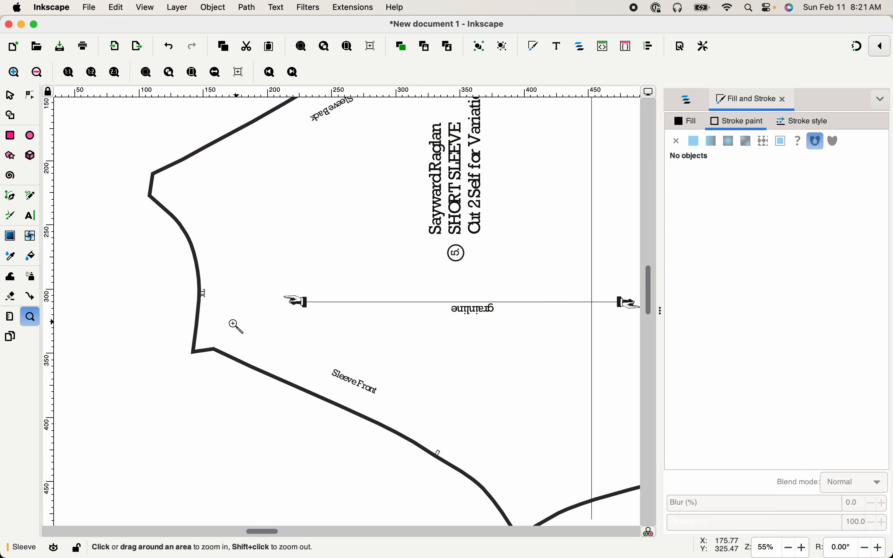
key("space")
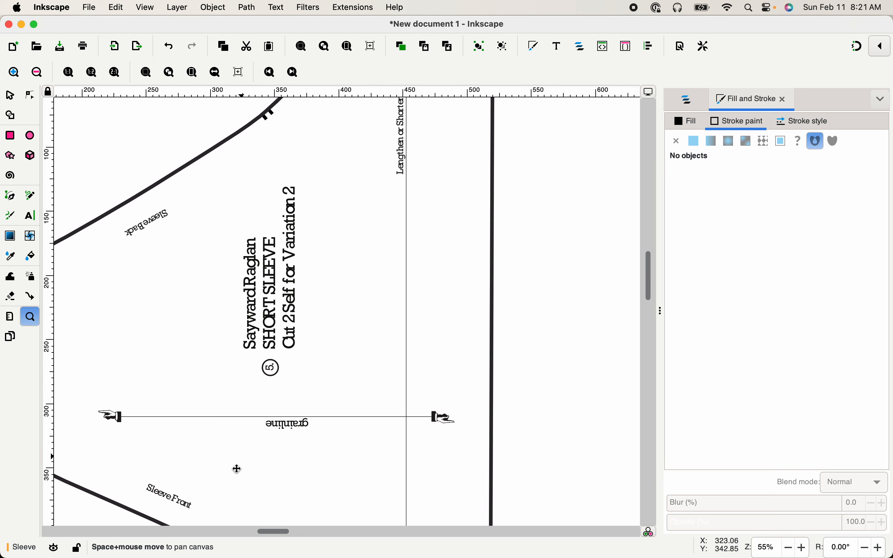
key("space")
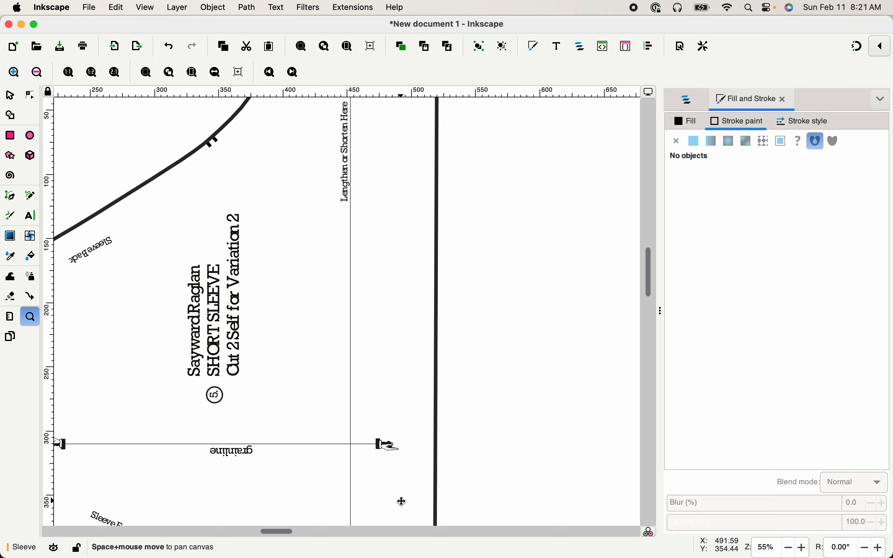
key("space")
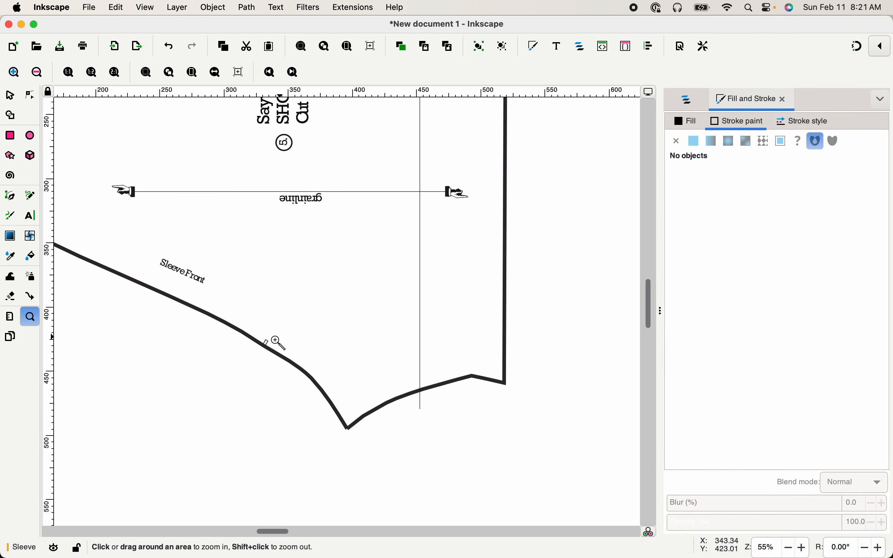
key("s")
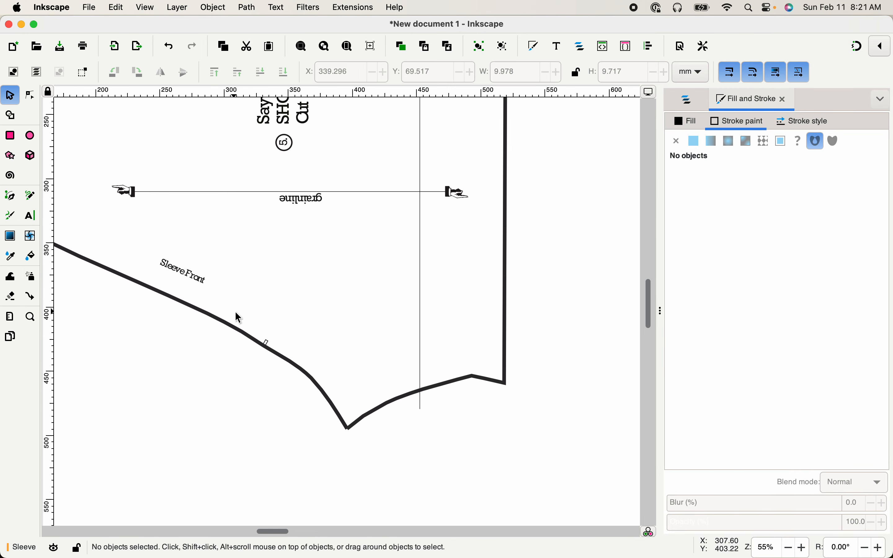
left_click(267, 345)
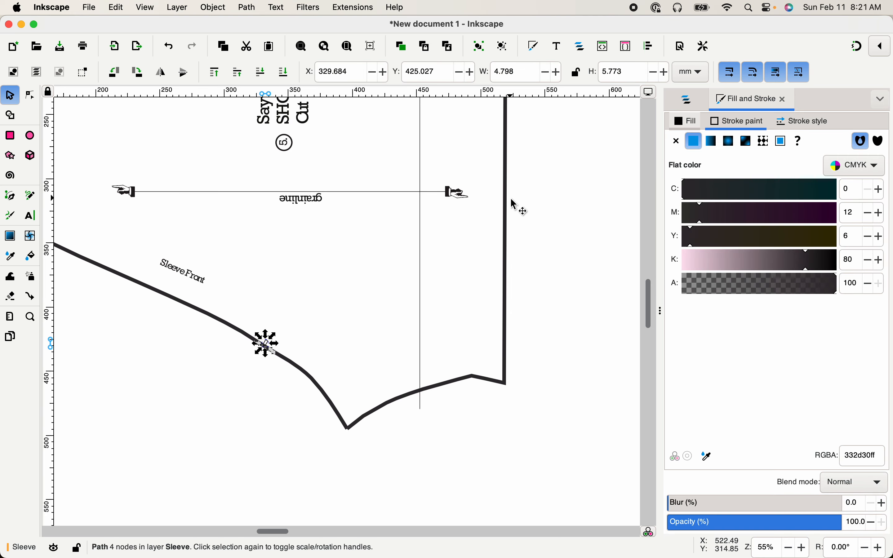
key("space")
key("space")
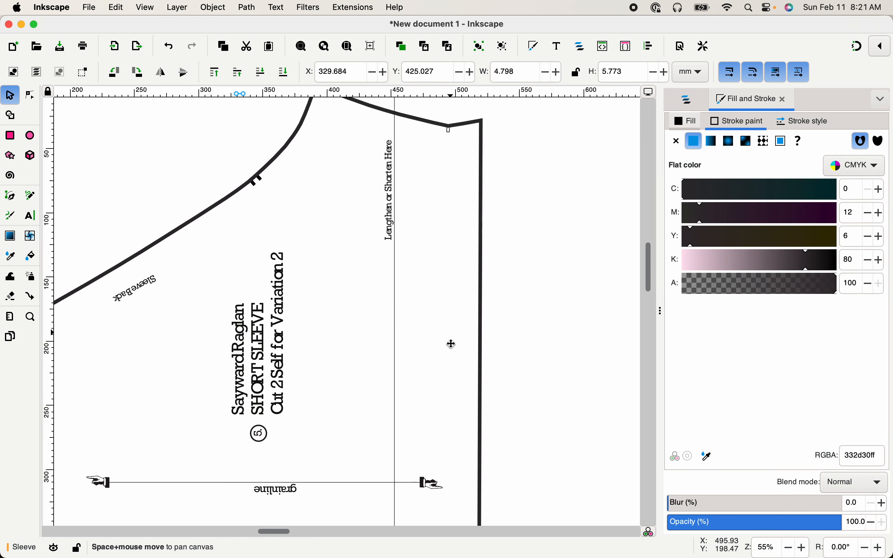
key("space")
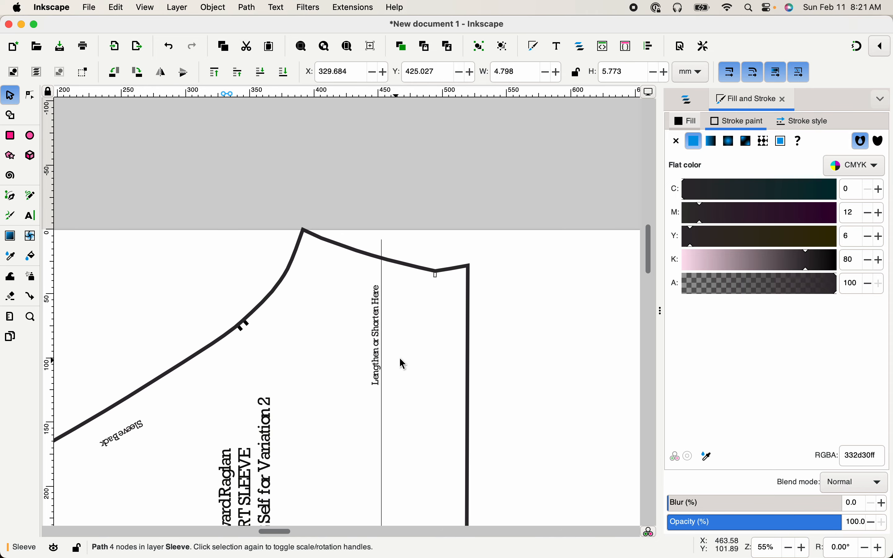
left_click(436, 280, "shift")
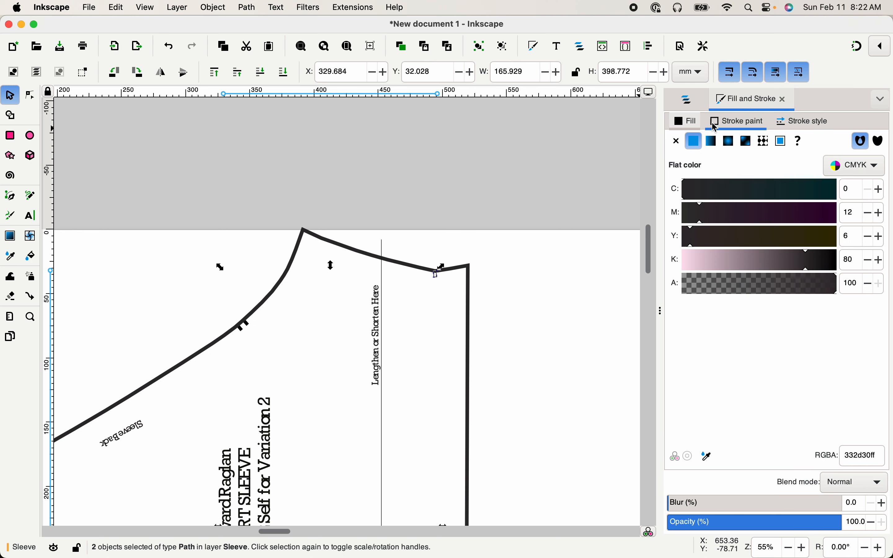
left_click(684, 120)
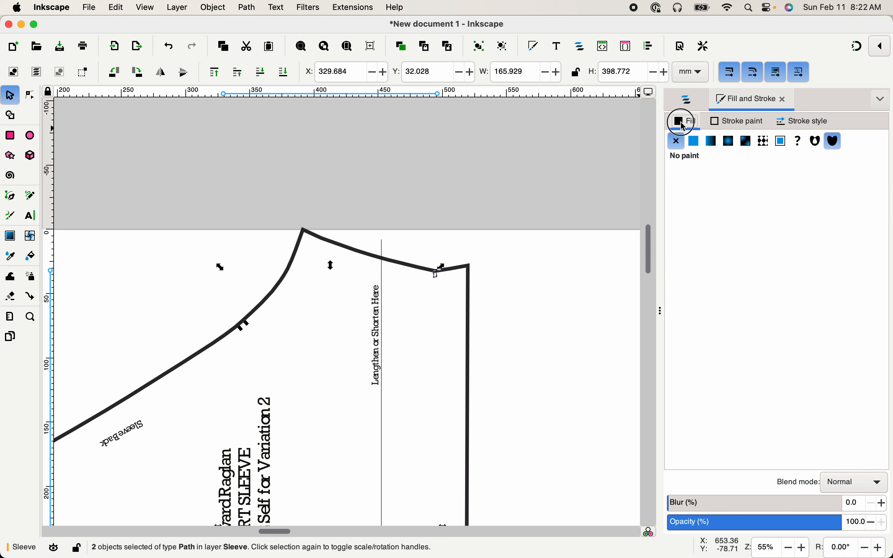
left_click(701, 145)
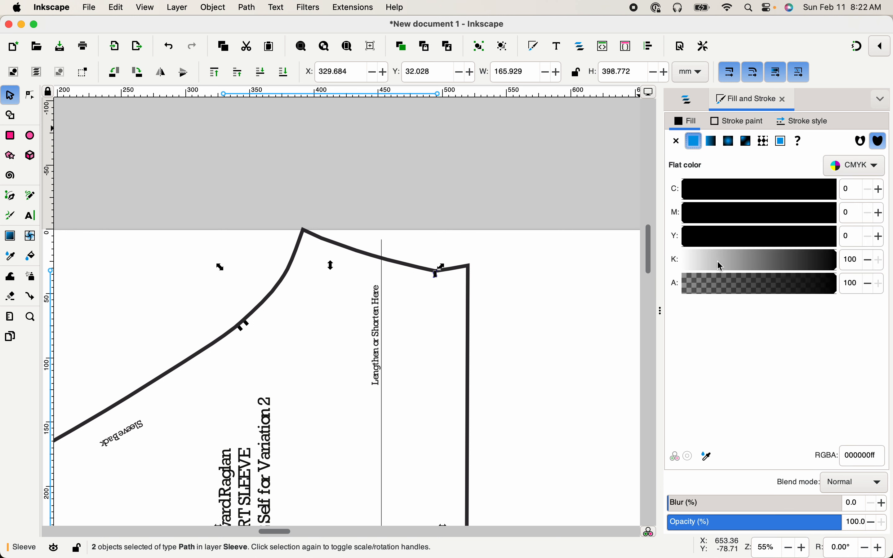
- Set the stroke colour of the front edge and back hem corner notches to flat black with K at 100
left_click(736, 124)
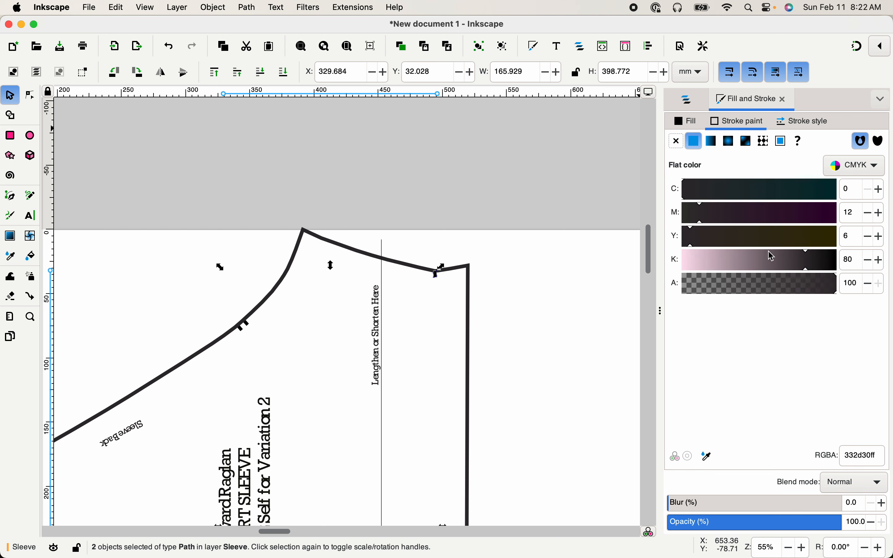
left_click_drag(807, 254, 847, 253)
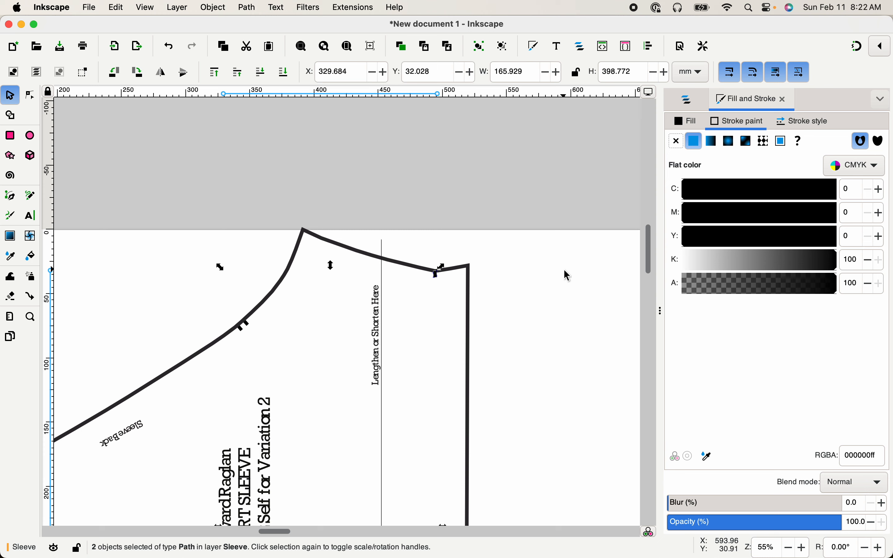
left_click(565, 271)
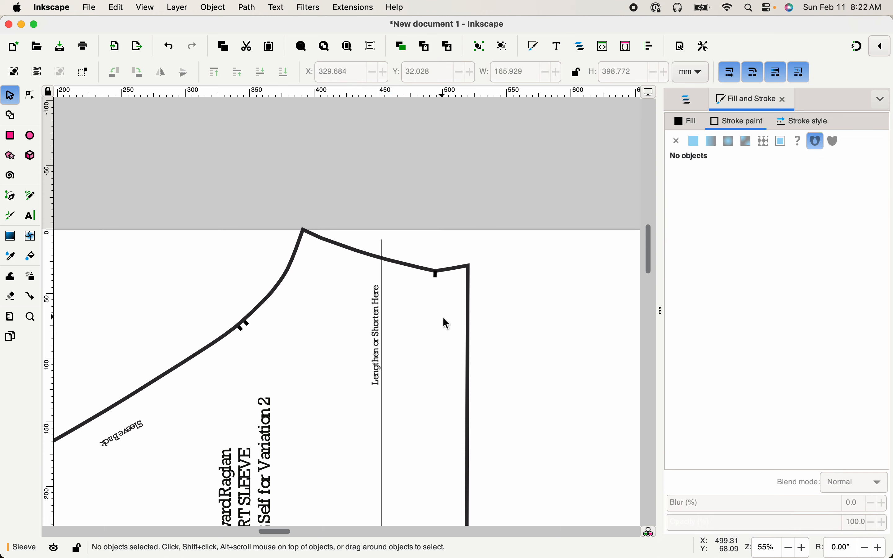
- Check the notches and markings along the sleeve piece's back, front and hem edges
scroll(452, 314, "down", 10)
scroll(452, 314, "left", 4)
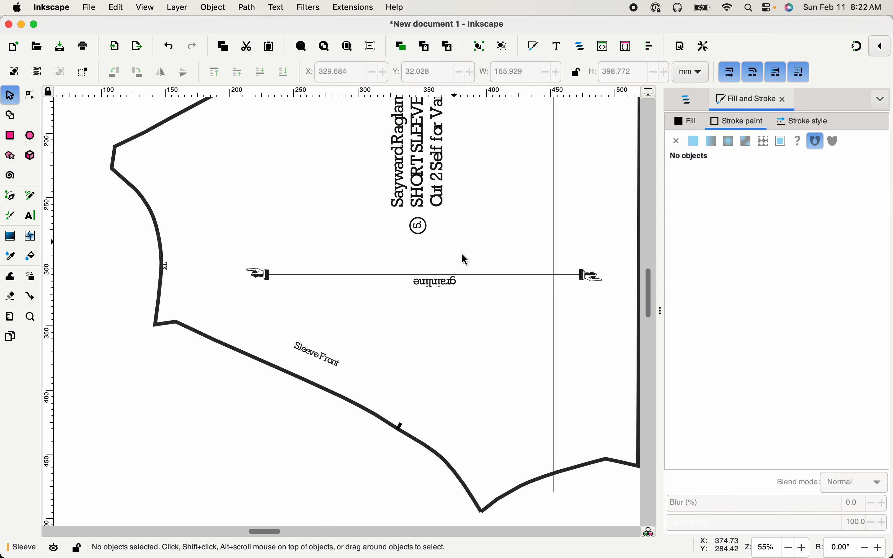
scroll(458, 288, "up", 8)
scroll(458, 288, "right", 4)
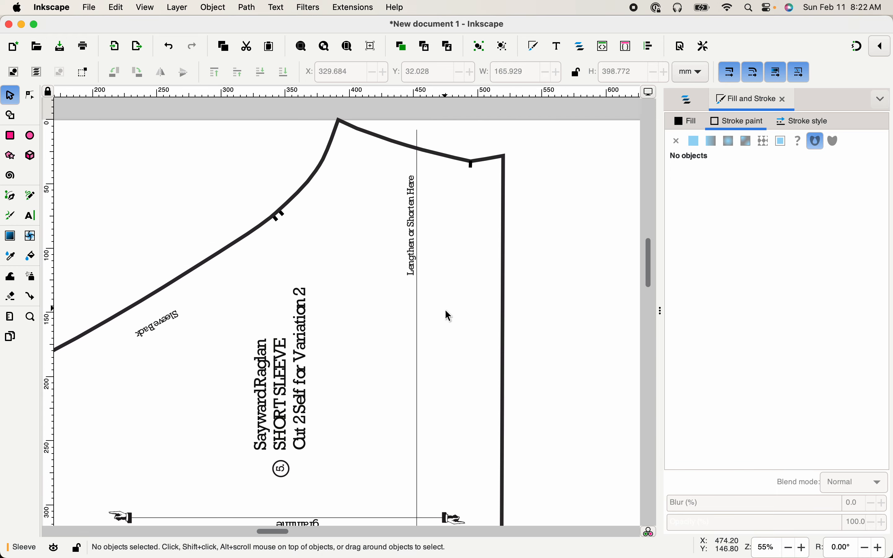
key("space")
key("space")
scroll(466, 218, "down", 6)
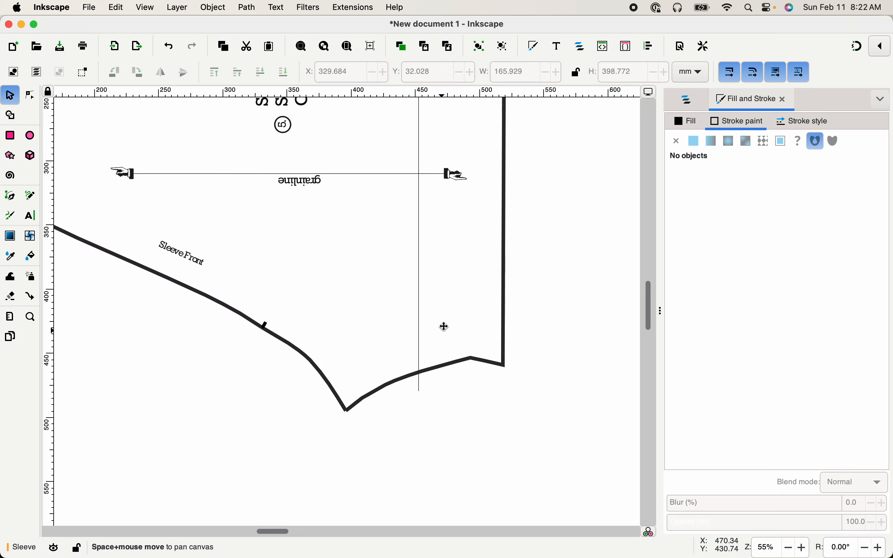
scroll(443, 365, "down", 1)
scroll(442, 365, "up", 8)
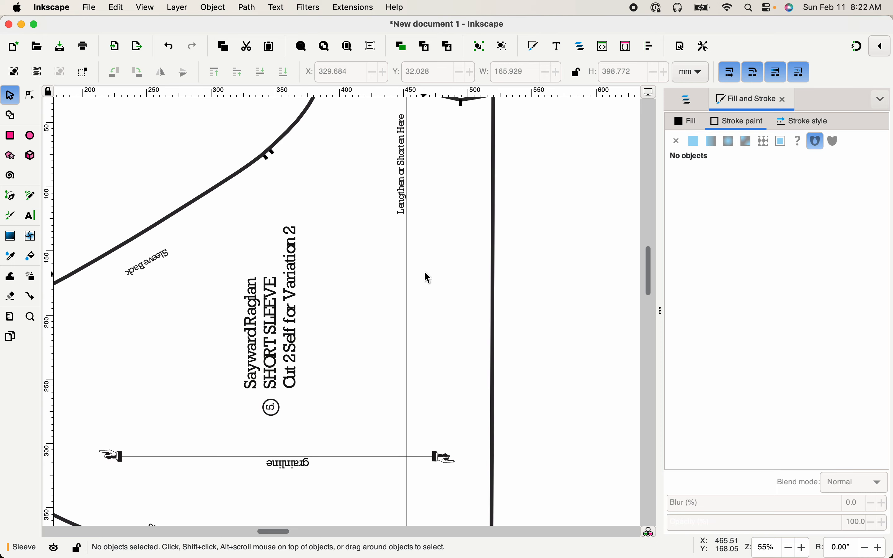
key("space")
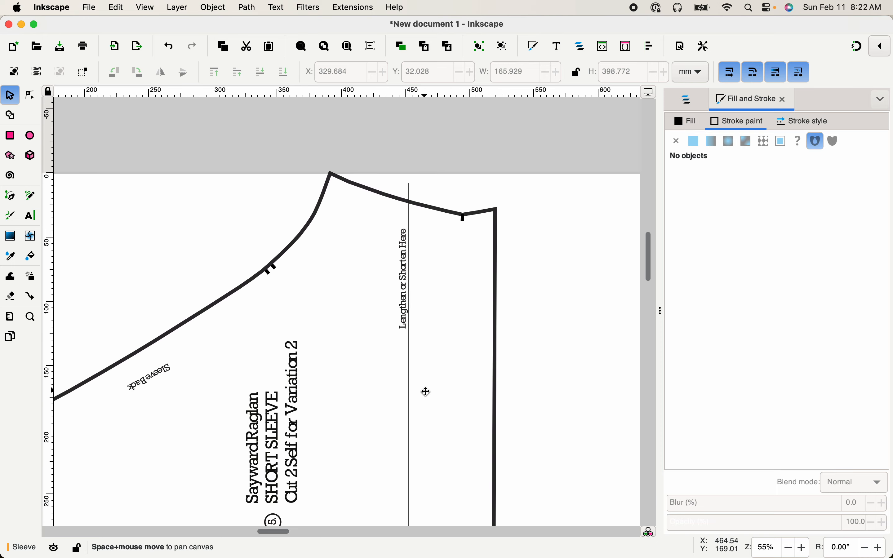
- Shorten the sleeve's Lengthen or Shorten line at both ends to meet the thick outline, making it about 441 mm long
left_click(409, 220)
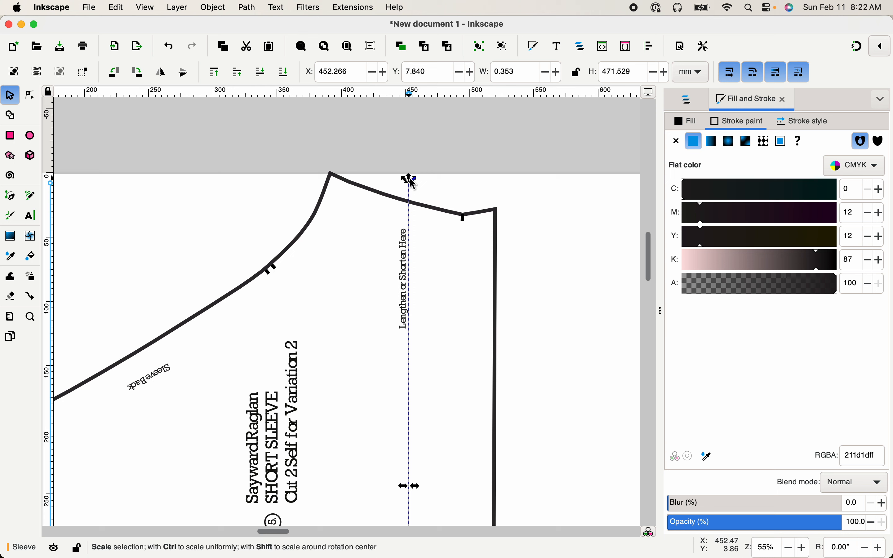
left_click_drag(411, 180, 411, 201)
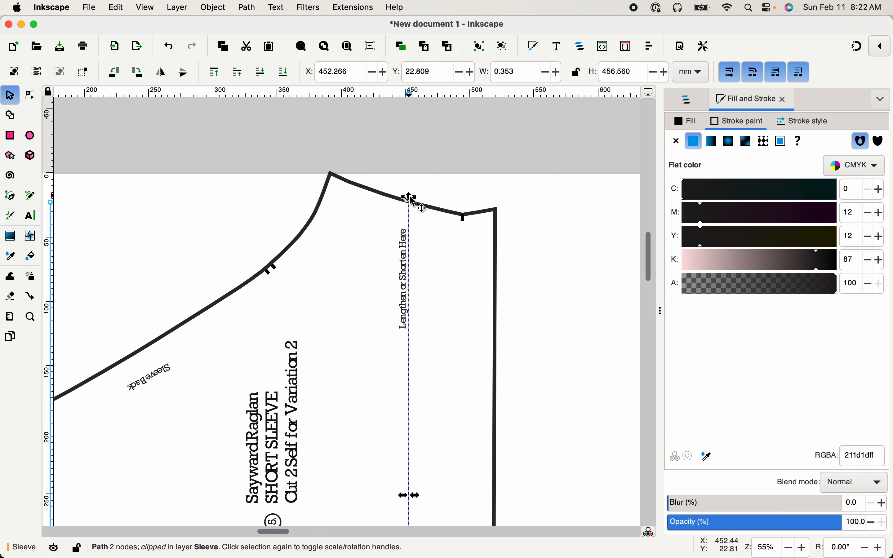
scroll(418, 244, "down", 10)
scroll(403, 408, "down", 4)
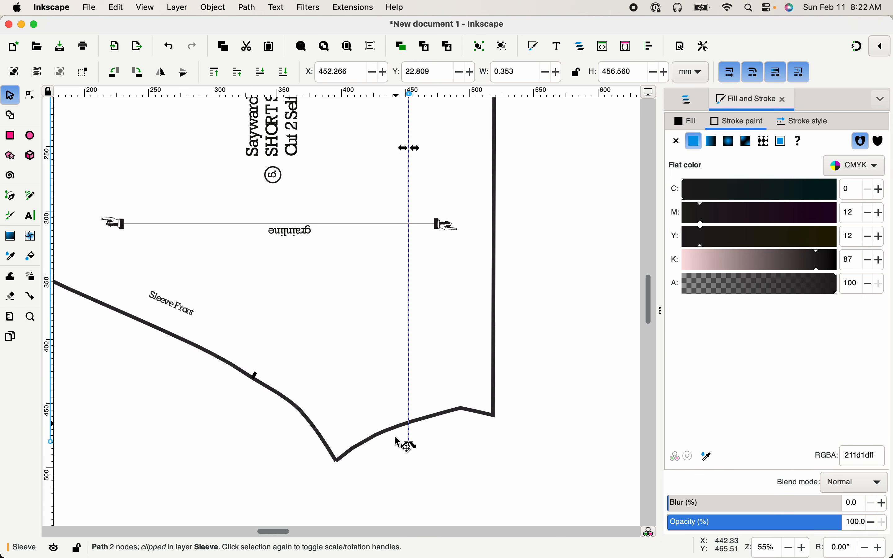
left_click_drag(410, 448, 413, 428)
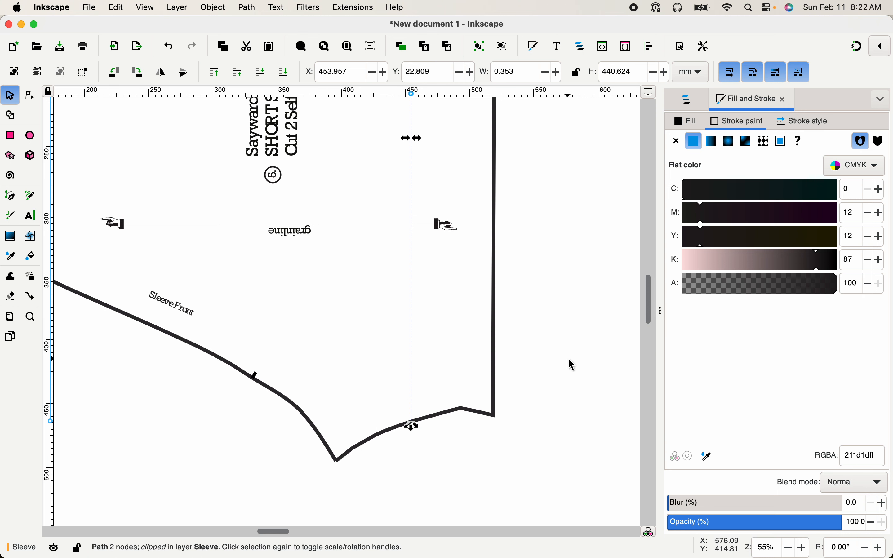
left_click(504, 486)
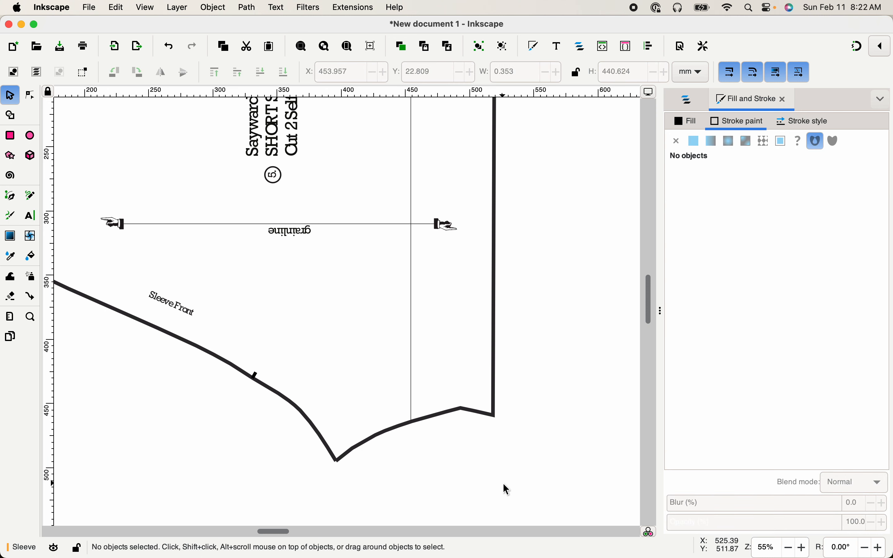
scroll(503, 483, "up", 10)
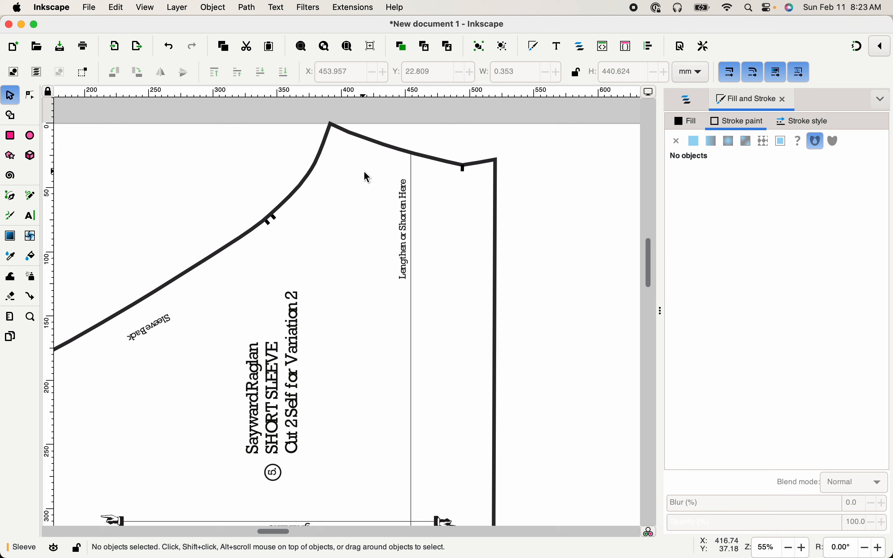
left_click(271, 46)
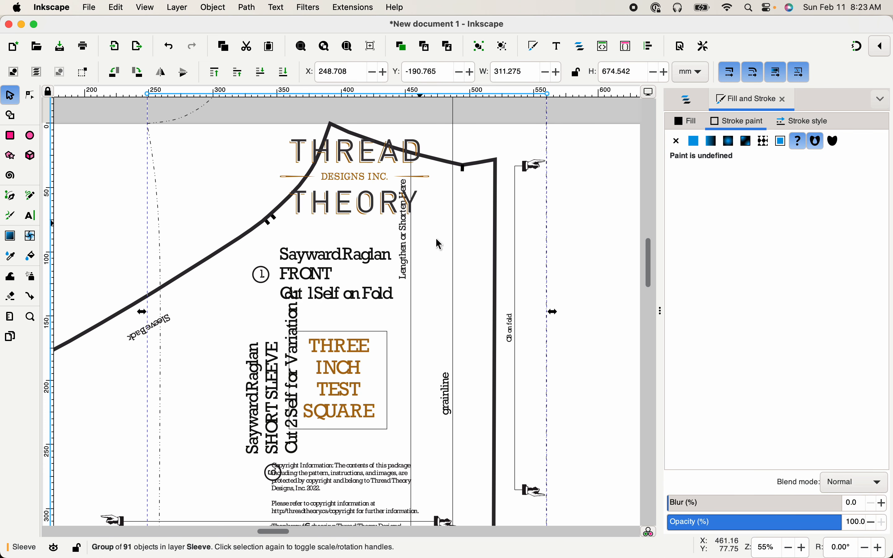
left_click(347, 47)
left_click(243, 221)
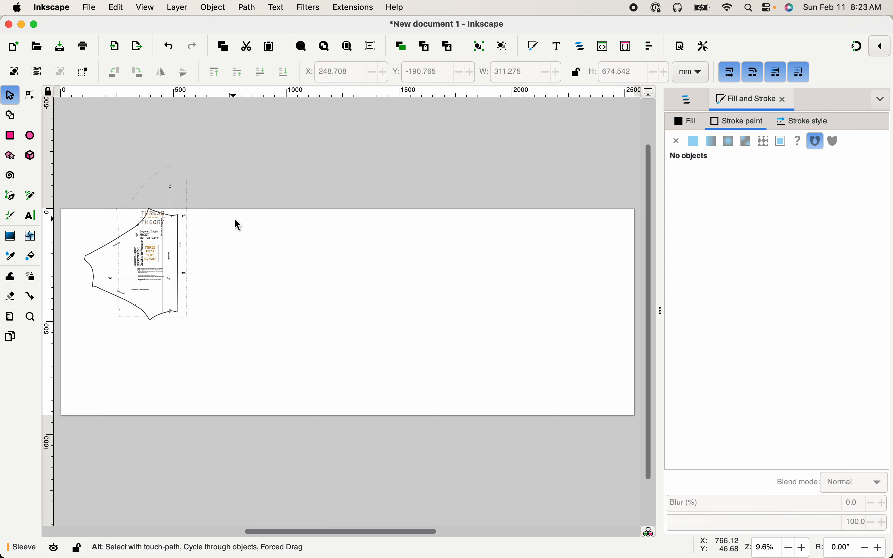
key("super+z")
- Group all objects of the sleeve piece and move the group inside the page to about X 134 mm, Y 20 mm
key("space")
left_click_drag(242, 244, 371, 248)
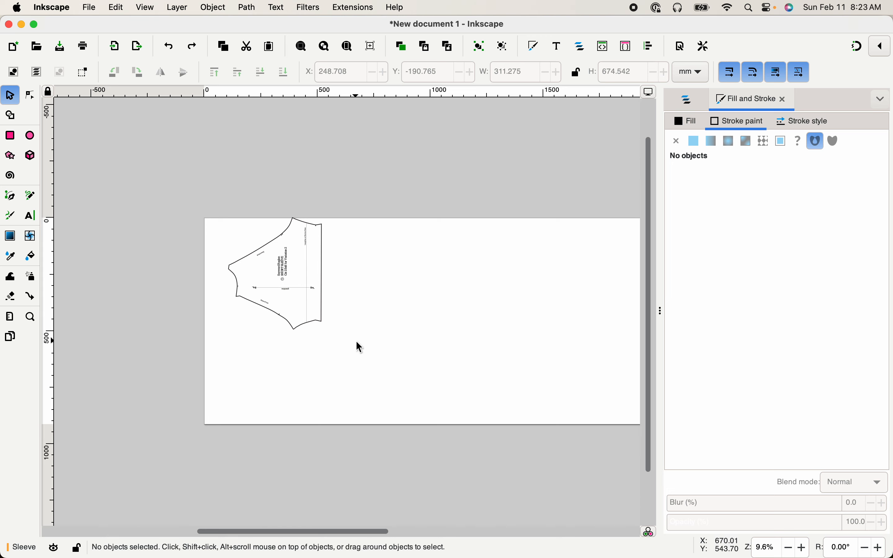
left_click_drag(355, 340, 208, 207)
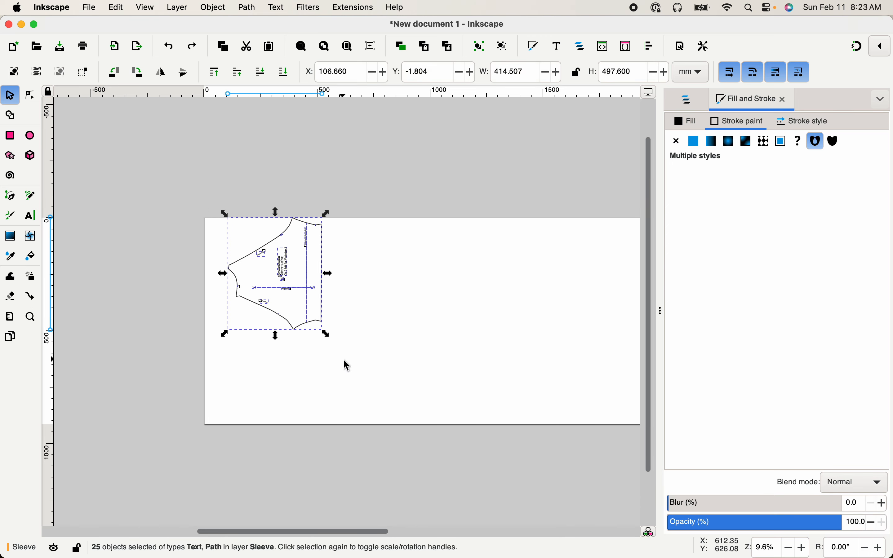
key("alt")
key("ctrl+g")
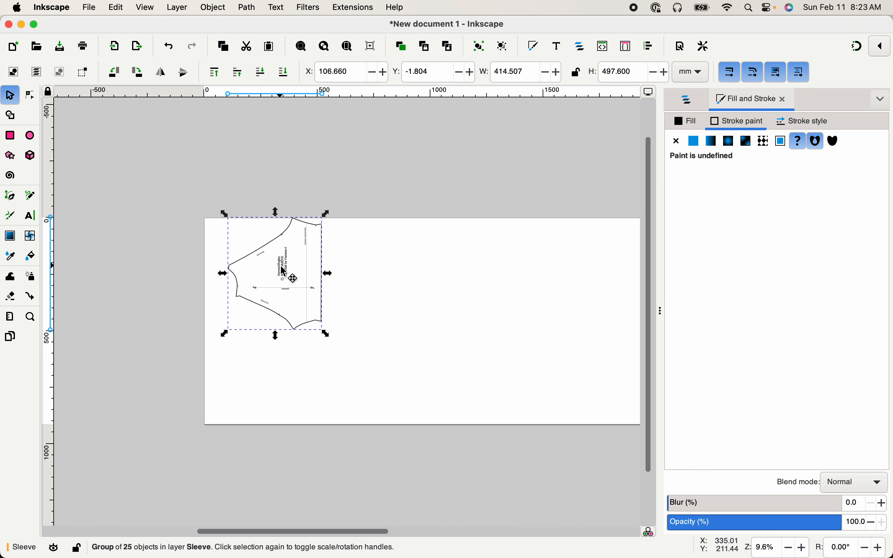
left_click_drag(281, 268, 292, 275)
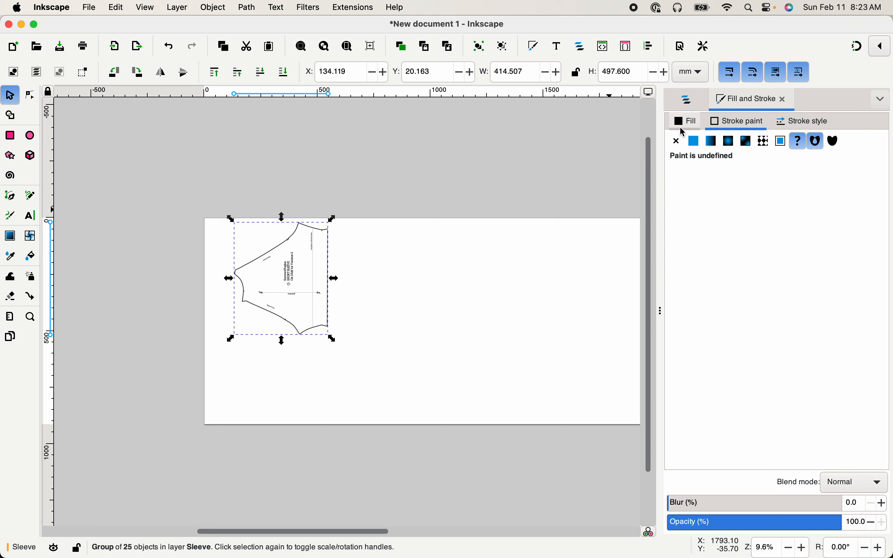
- Make the Collar layer visible alongside the Sleeve layer
left_click(688, 99)
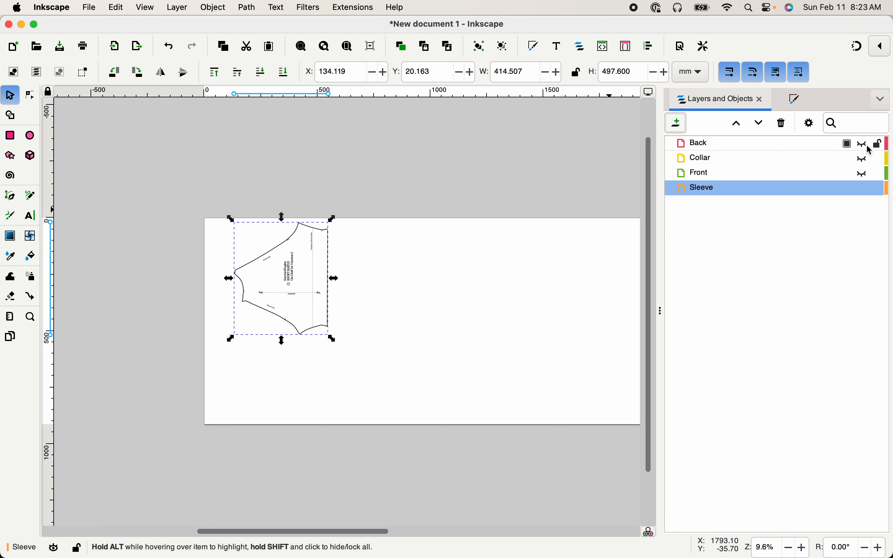
left_click(864, 159)
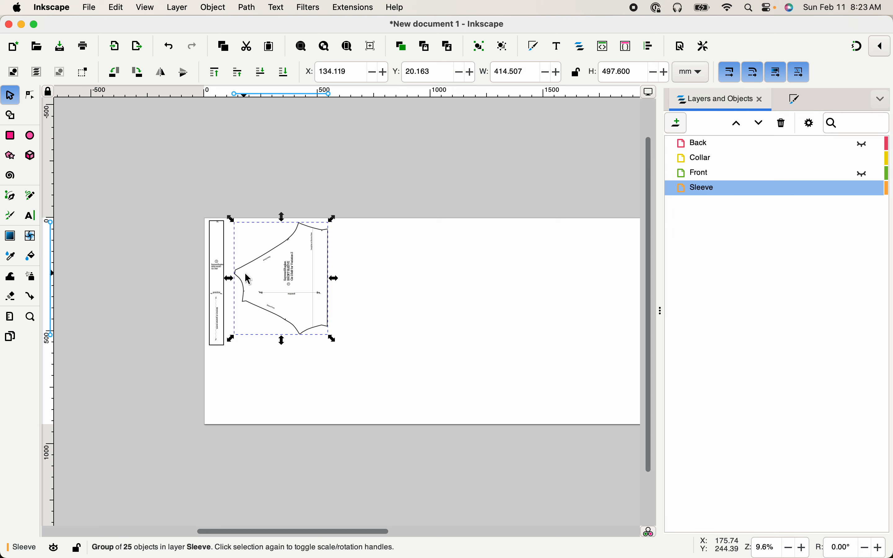
- Move the sleeve group beside the collar to about X 115 mm, Y 23 mm, and try to paste a copy of it in place
left_click_drag(287, 275, 277, 270)
left_click(381, 273)
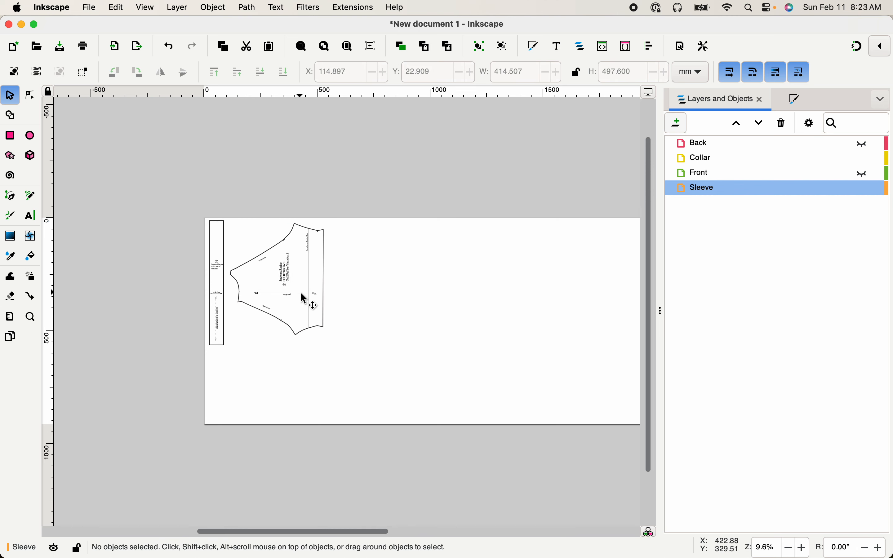
left_click(293, 280)
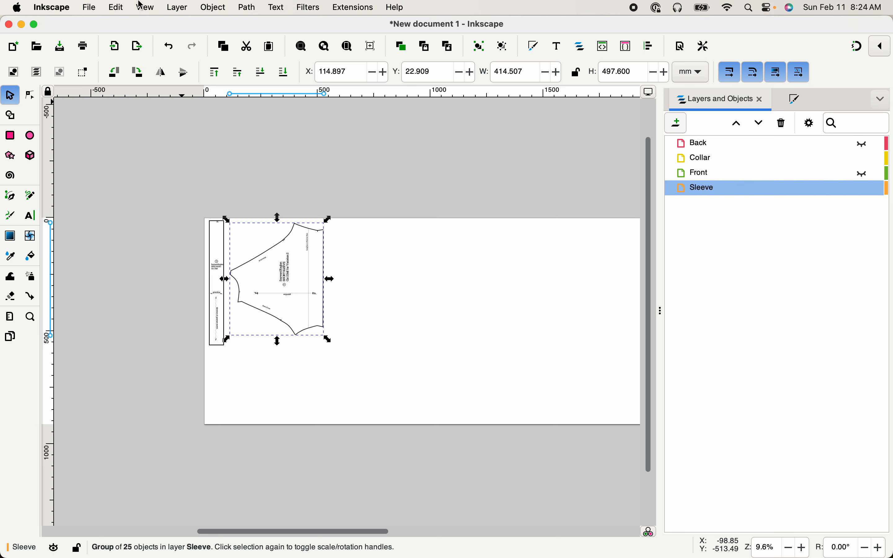
left_click(113, 7)
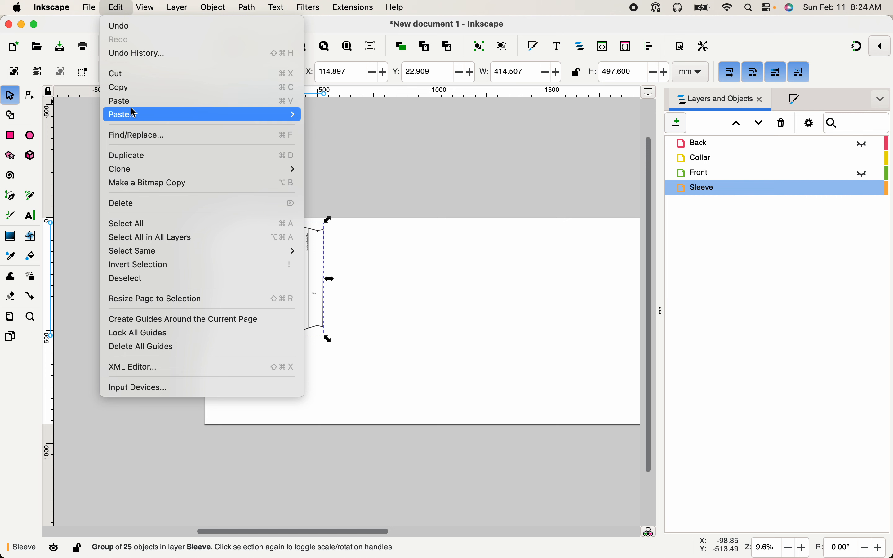
mouse_move(190, 122)
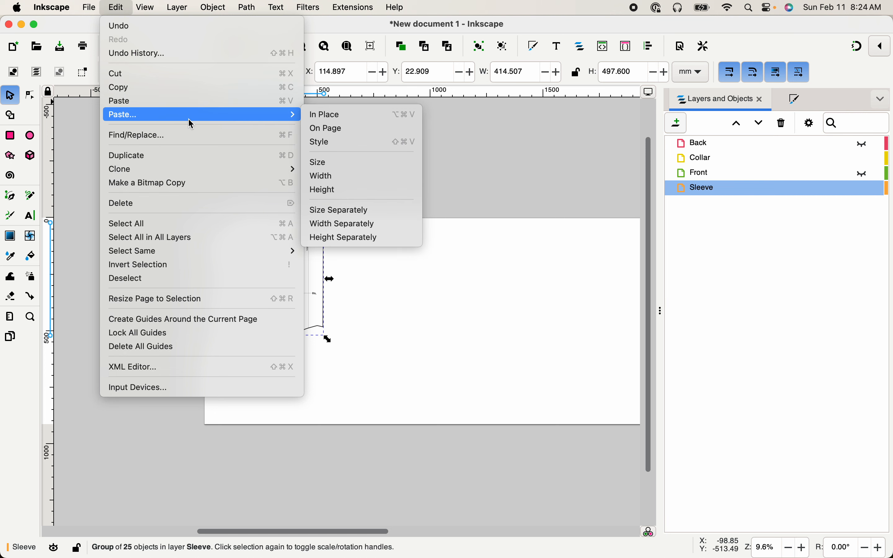
left_click(331, 116)
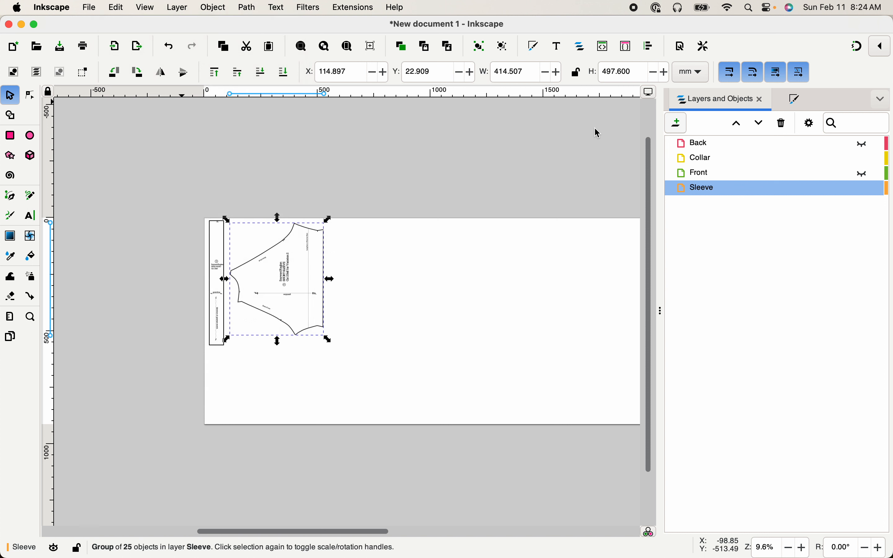
key("ctrl+shift+v")
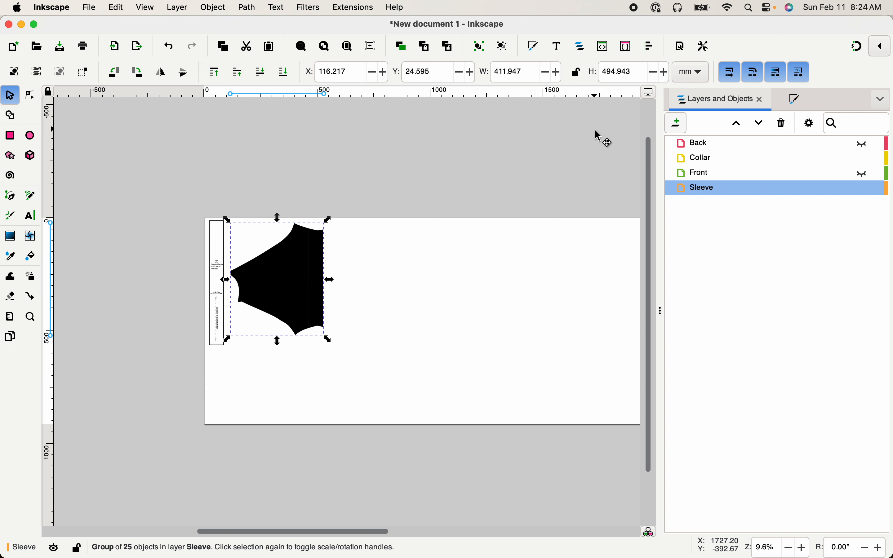
key("ctrl+z")
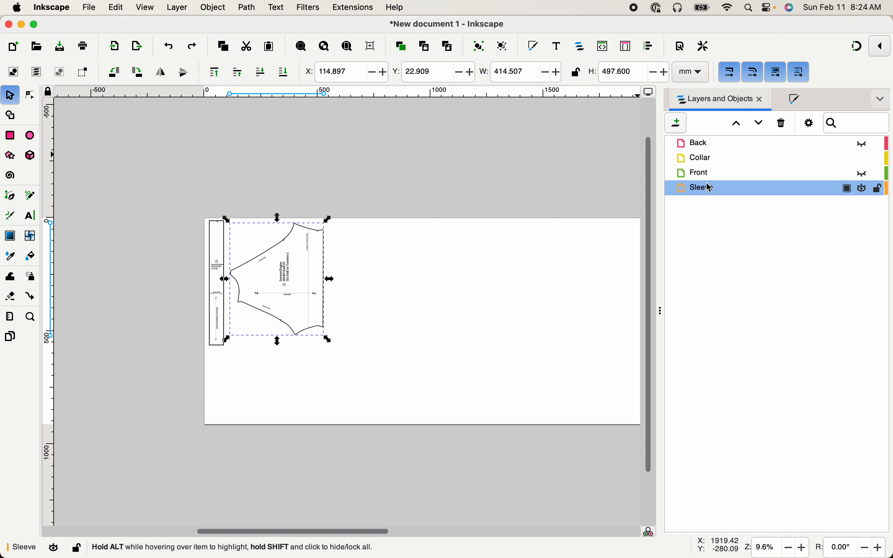
- Try pasting onto the sleeve group and flipping it vertically, and undo everything including the group's last move
left_click(258, 259)
left_click(420, 256)
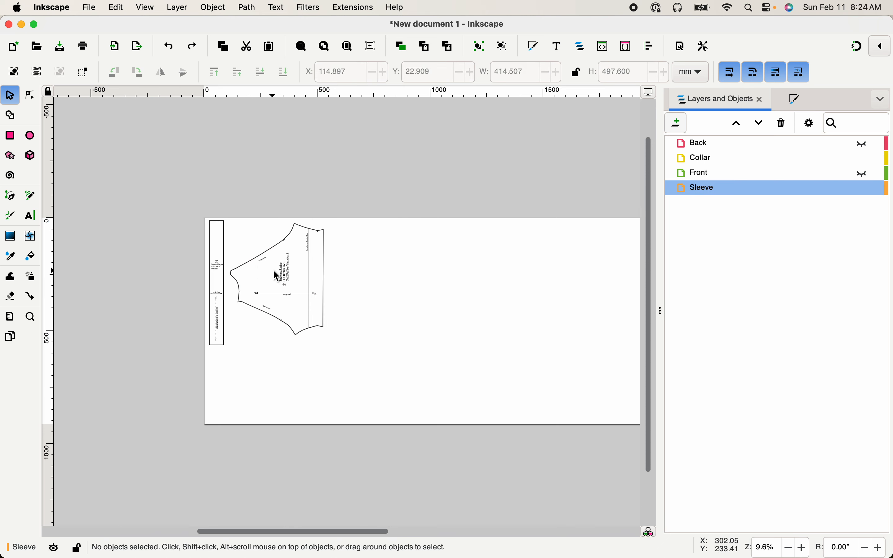
left_click(295, 280)
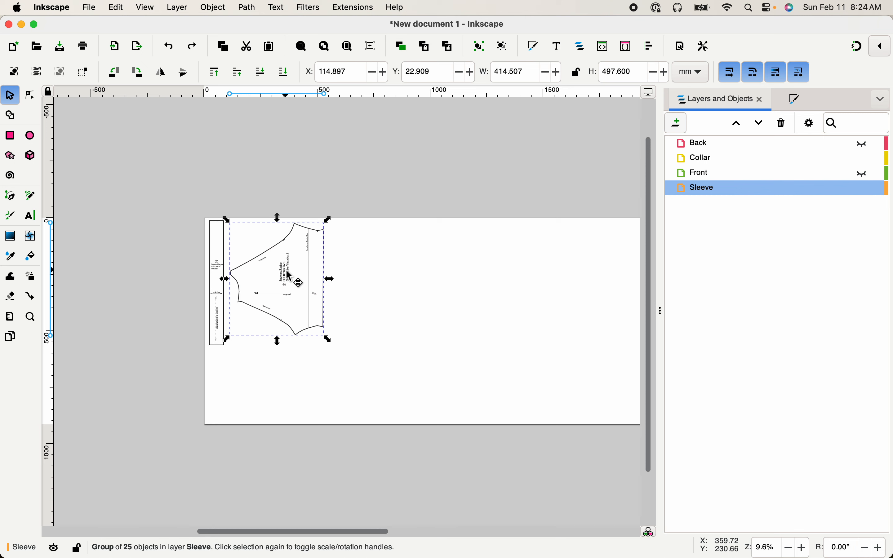
key("ctrl+shift+v")
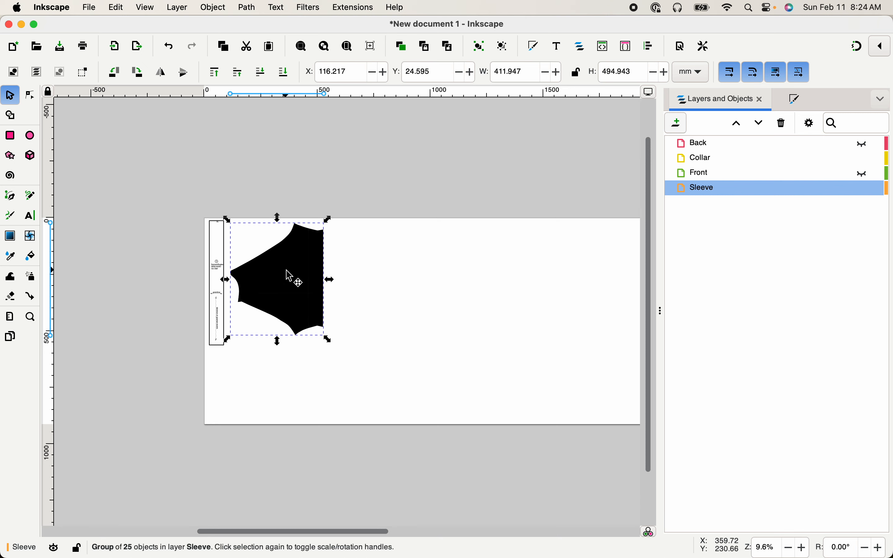
left_click_drag(288, 273, 411, 300)
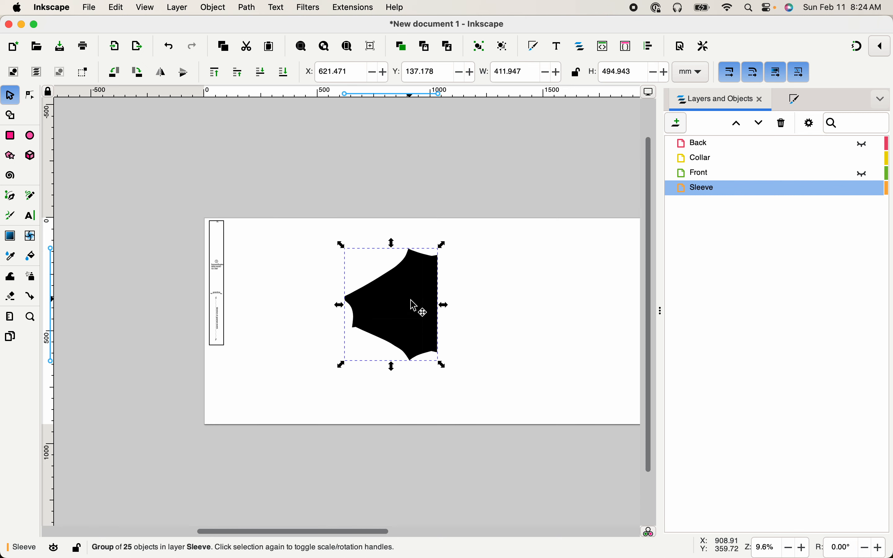
key("ctrl+z")
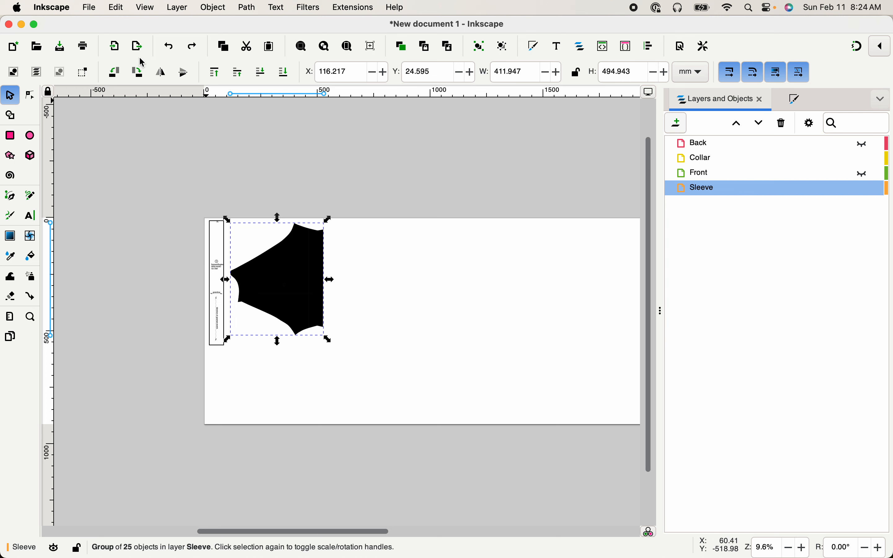
left_click(181, 77)
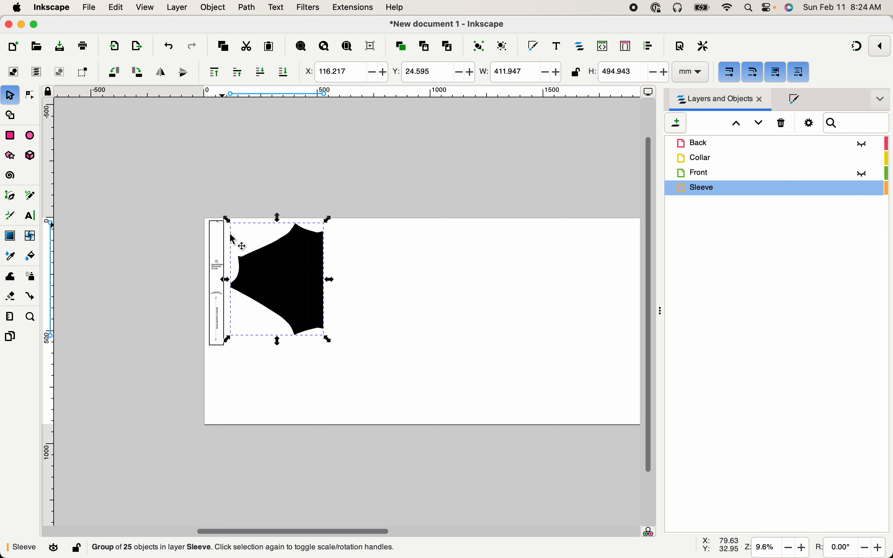
key("ctrl+z")
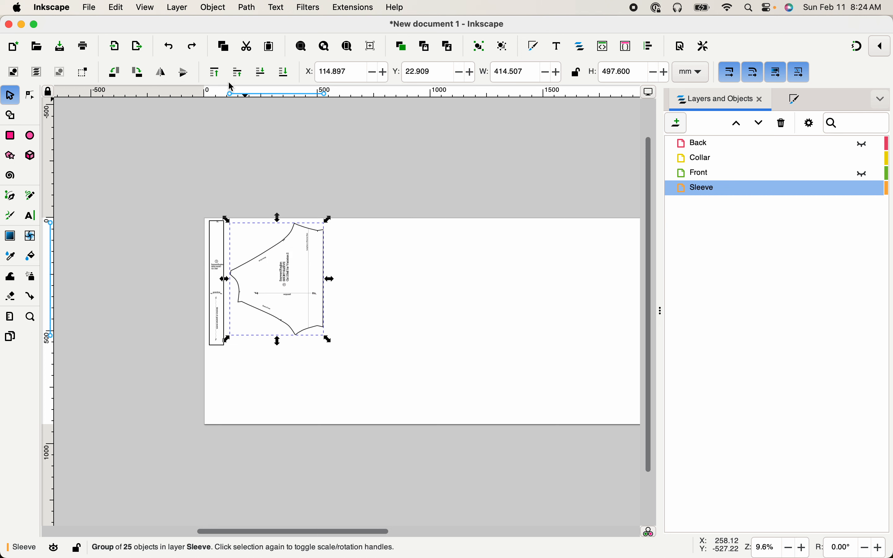
left_click(170, 47)
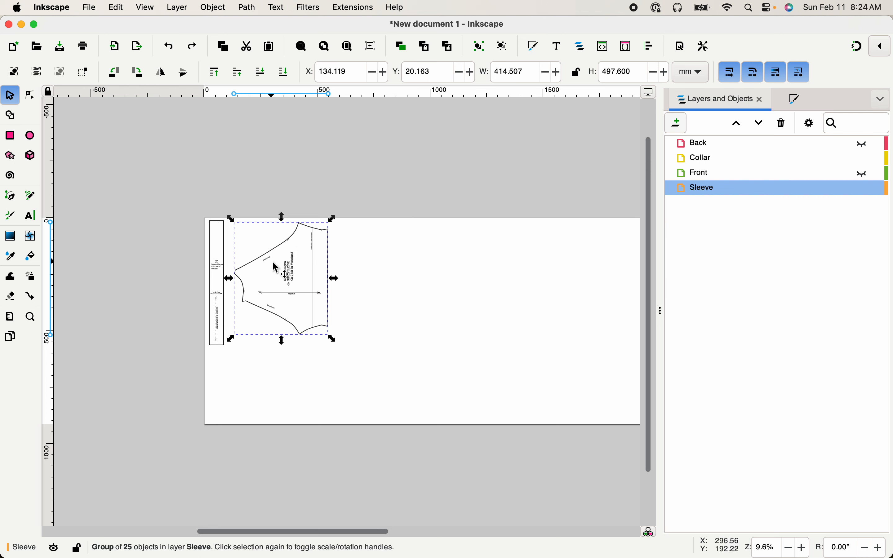
- Move the sleeve group close beside the collar piece, to about X 112 mm, Y 20 mm
left_click_drag(272, 260, 265, 262)
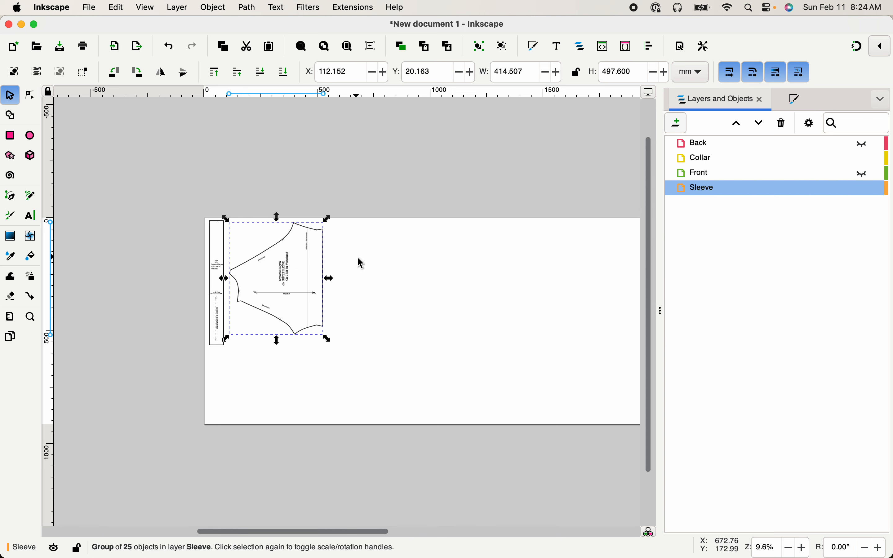
left_click(362, 258)
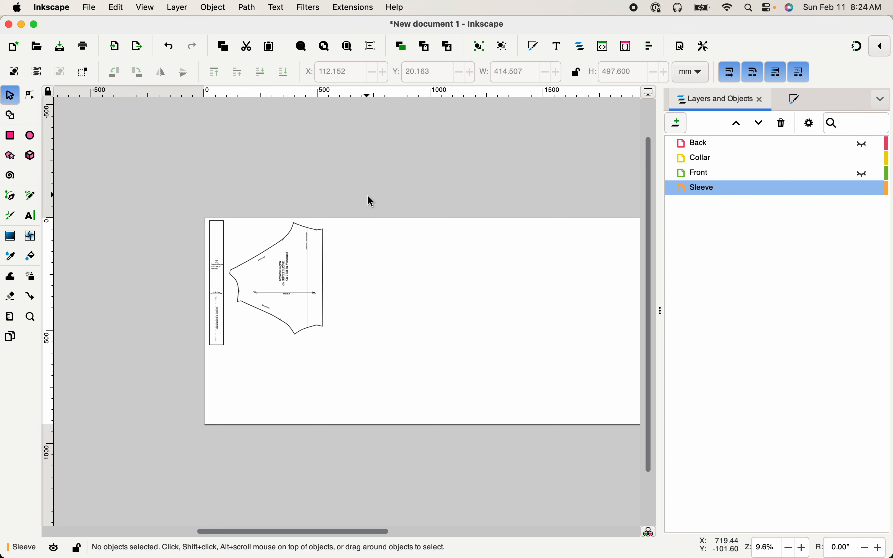
left_click(324, 332)
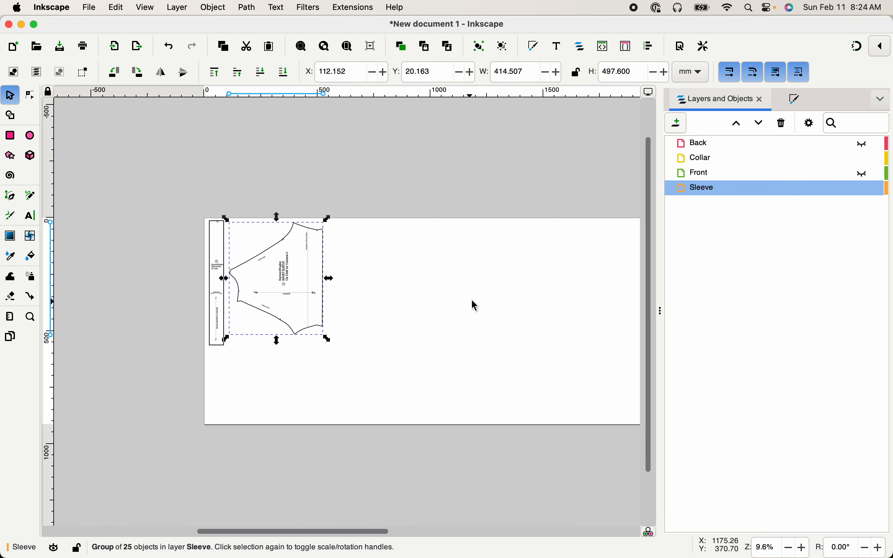
left_click(288, 263)
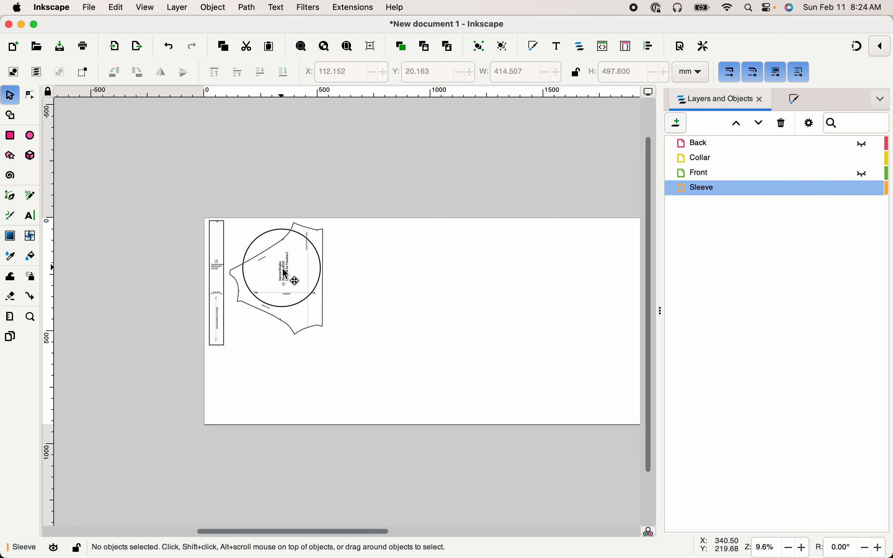
left_click_drag(286, 271, 398, 286)
key("super+z")
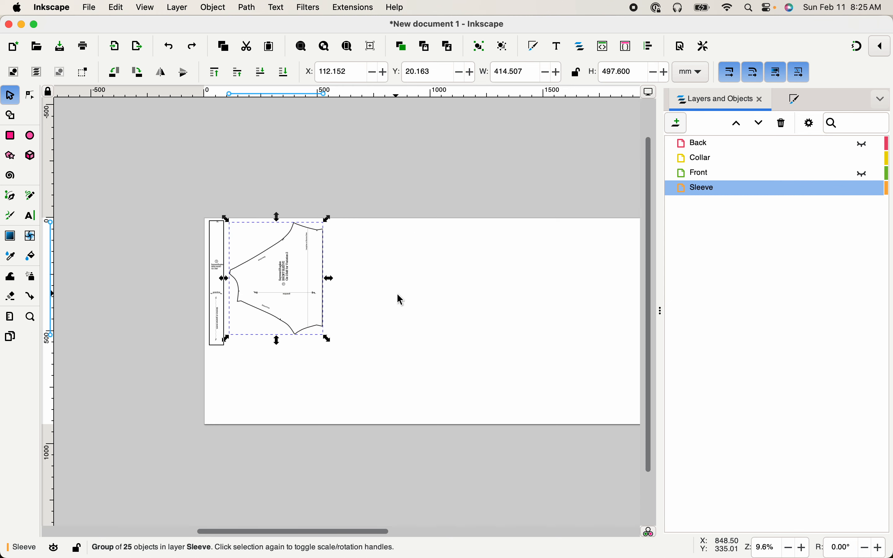
- Paste a copy of the sleeve group in place and flip the copy vertically
left_click(147, 7)
mouse_move(117, 8)
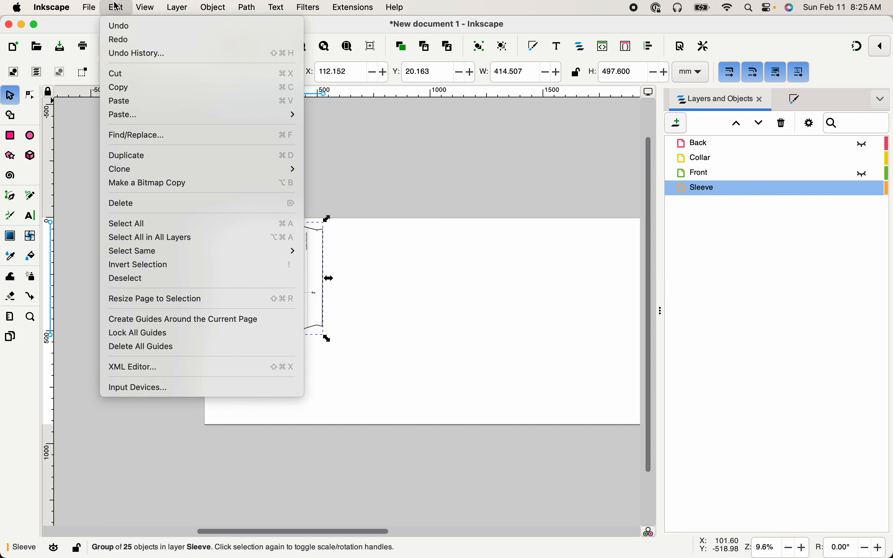
mouse_move(148, 115)
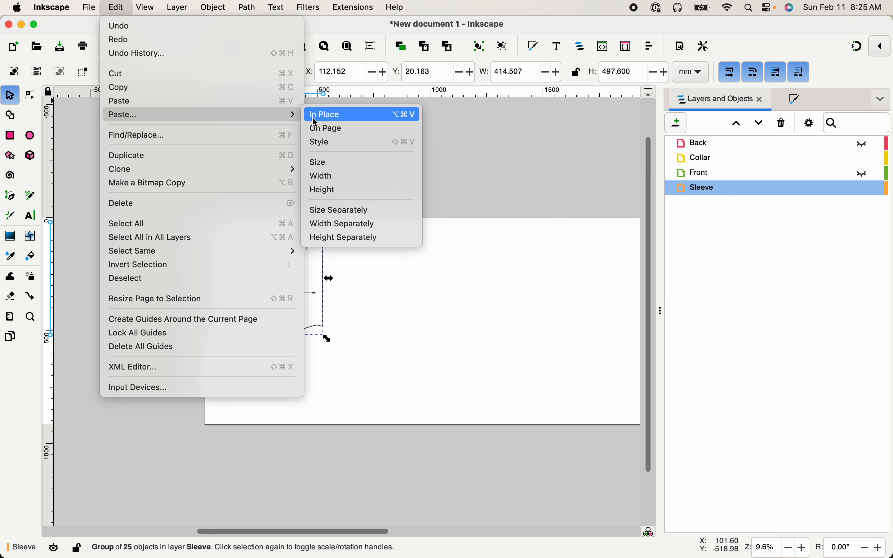
left_click(496, 207)
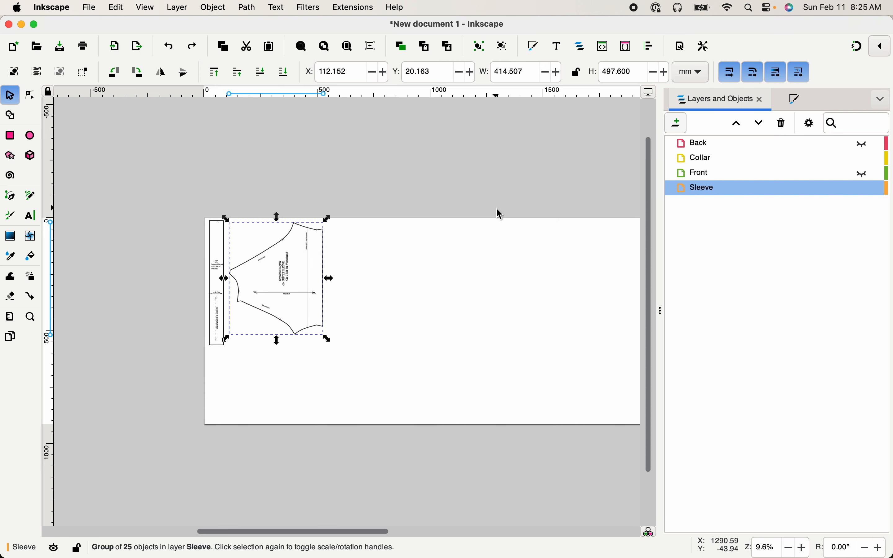
key("alt")
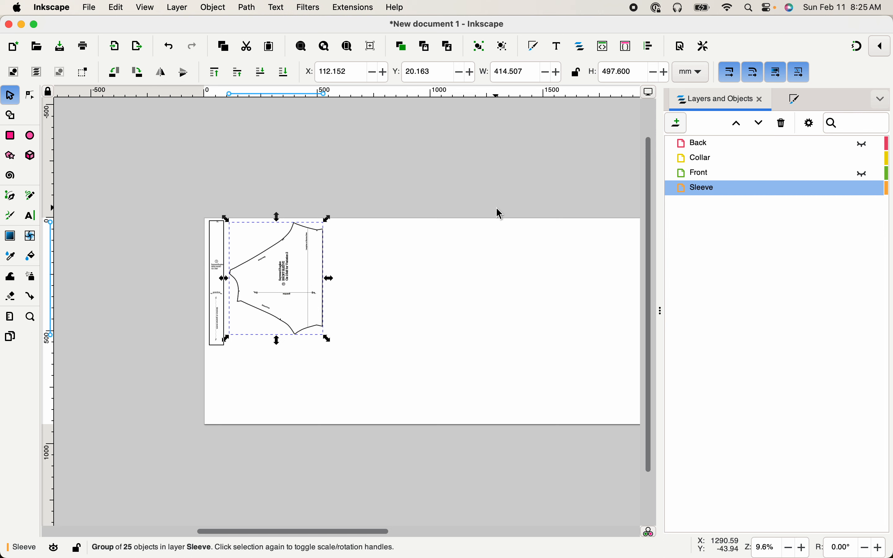
left_click(186, 77)
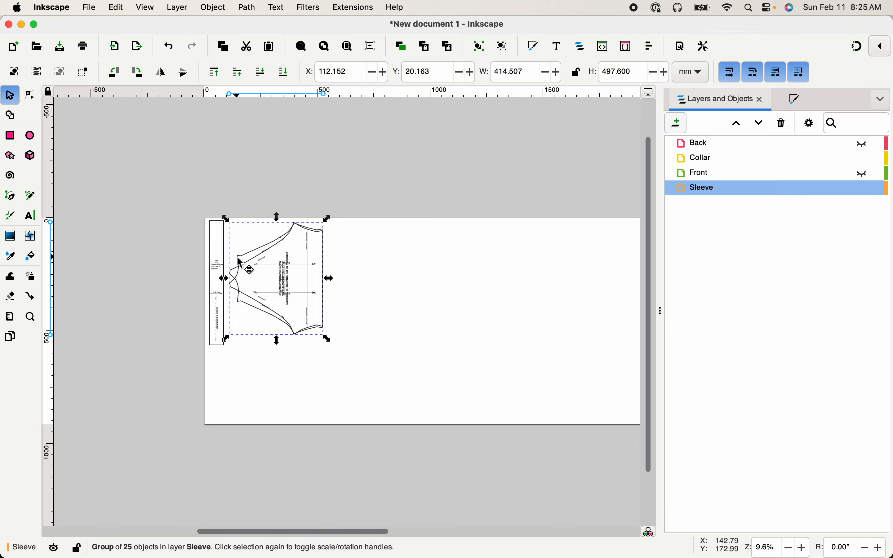
left_click_drag(240, 261, 272, 262)
mouse_move(269, 258)
left_mouse_down()
mouse_move(251, 275)
mouse_move(302, 231)
mouse_move(238, 237)
mouse_move(347, 294)
mouse_move(255, 332)
mouse_move(275, 265)
mouse_move(257, 269)
left_mouse_up()
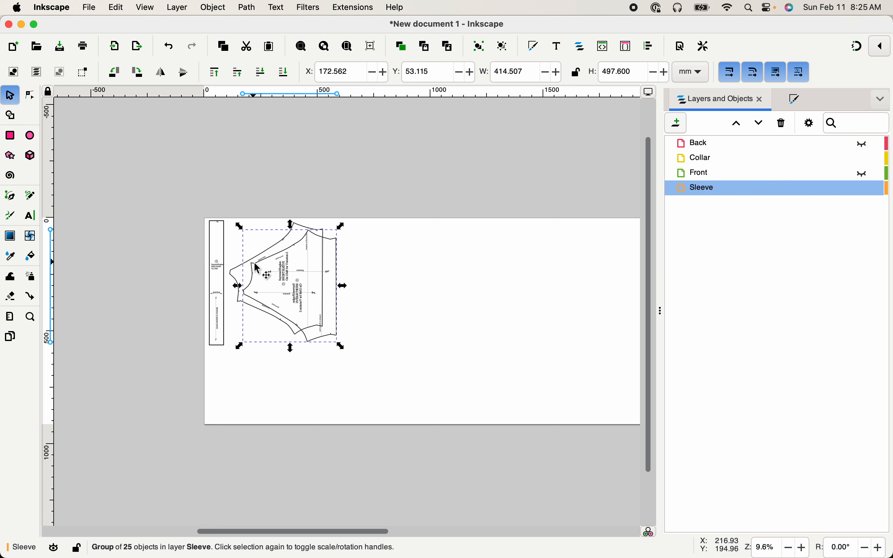
key("super+z")
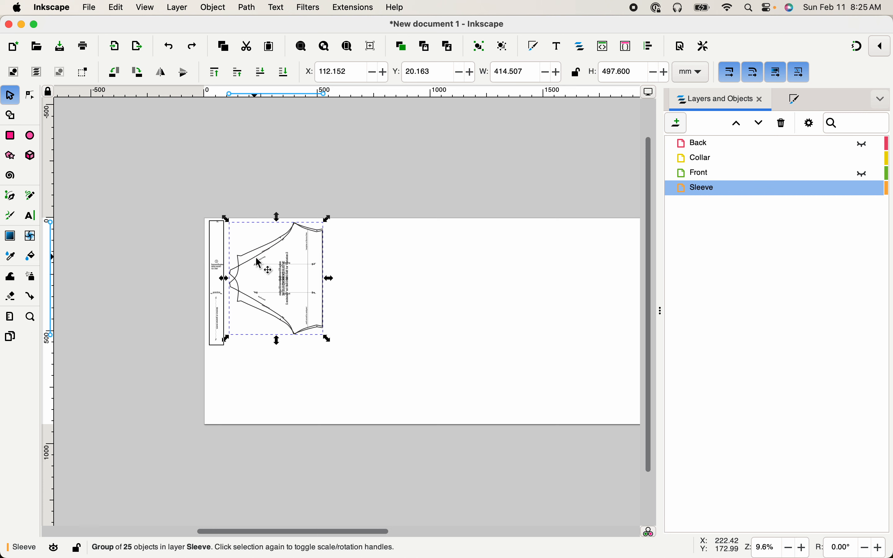
- Move the mirrored sleeve copy beside the original sleeve, to about X 538 mm, Y 20 mm
left_click_drag(256, 249, 361, 282)
left_click(497, 293)
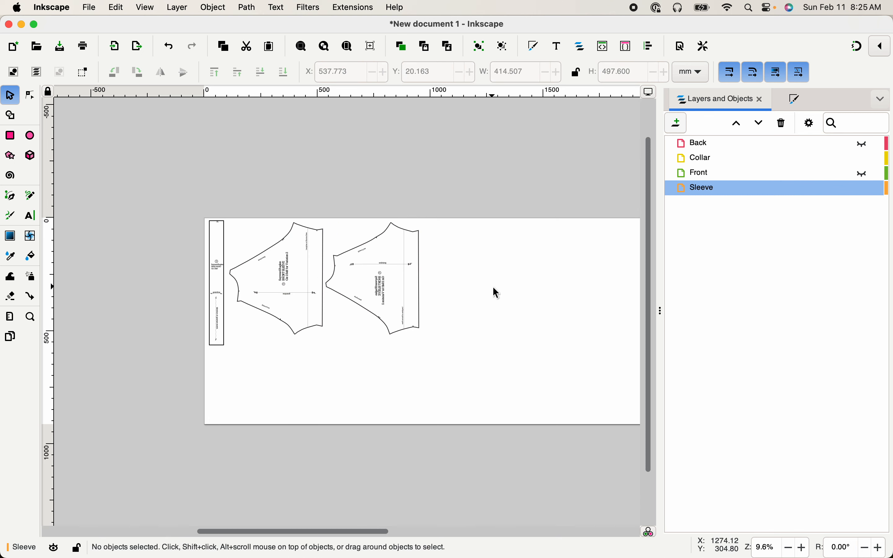
- Hide the Sleeve and Collar layers and make the Front layer visible
left_click_drag(494, 288, 355, 281)
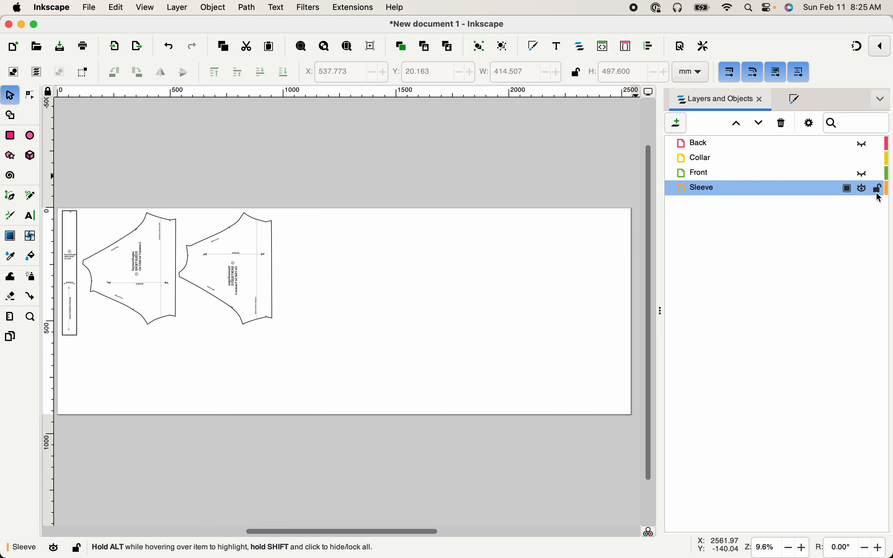
left_click(864, 189)
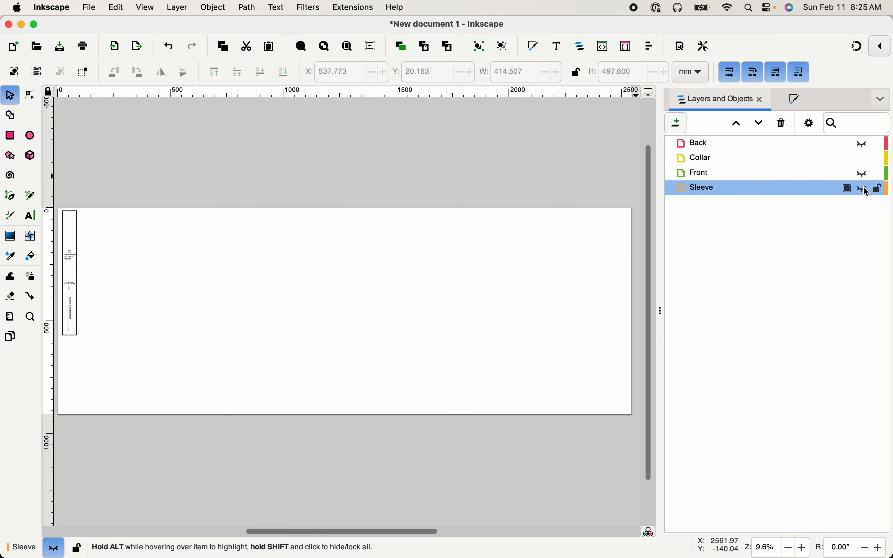
left_click(864, 160)
left_click(863, 174)
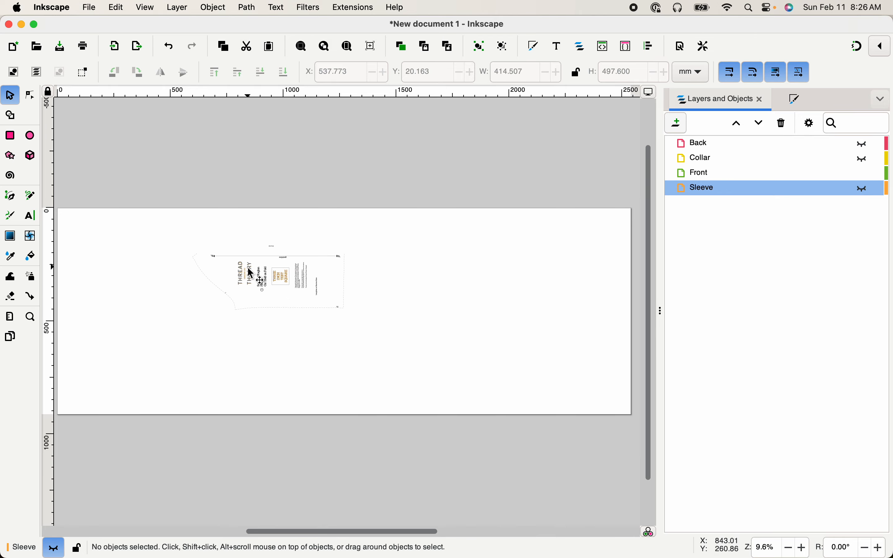
- Move the front piece's group to the page's far lower corner, at about X 1807 mm, Y 566 mm, and ungroup it
left_click_drag(248, 277, 518, 369)
key("space")
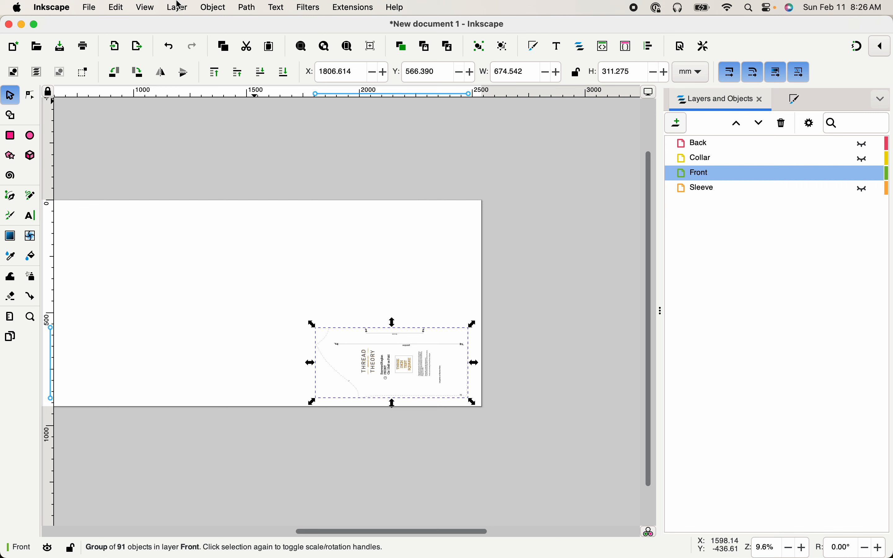
key("super+shift+g")
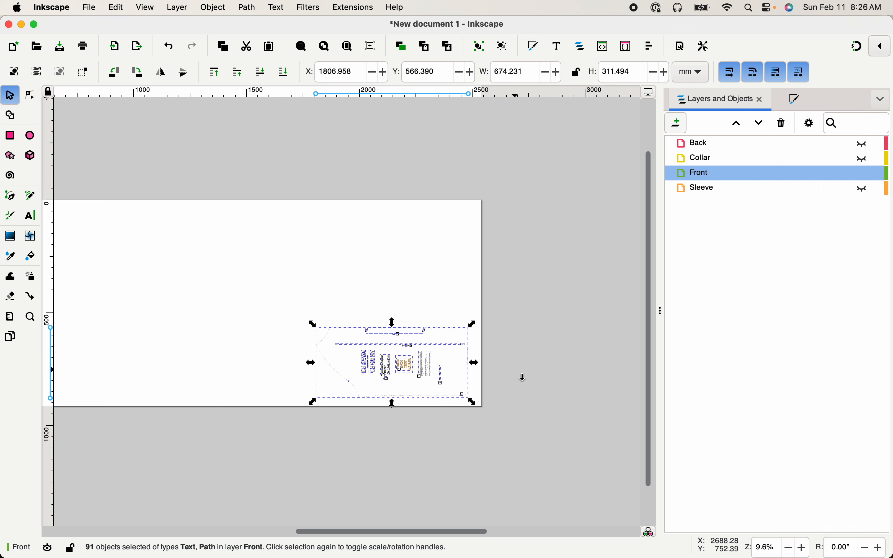
left_click(452, 276)
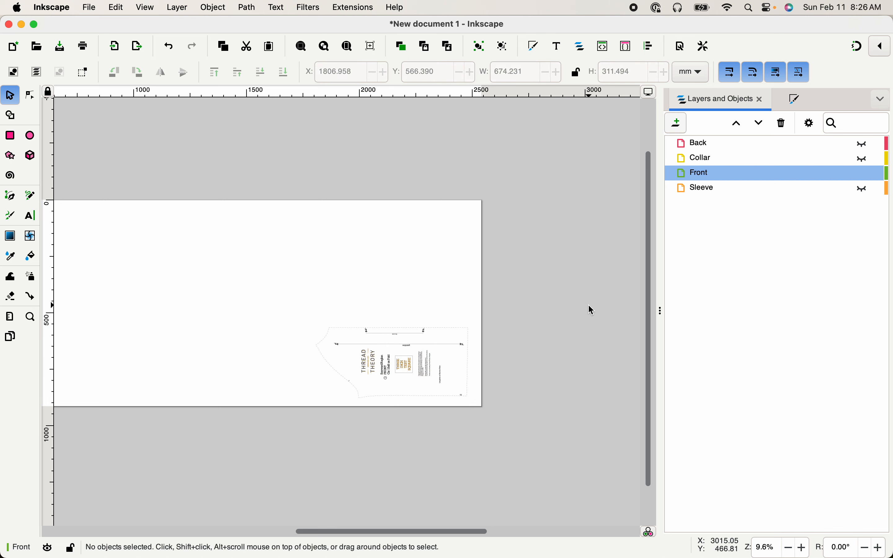
- Set the front piece's outline to an 8 pt wide solid stroke without dashes and check its stroke colour
left_click(469, 334)
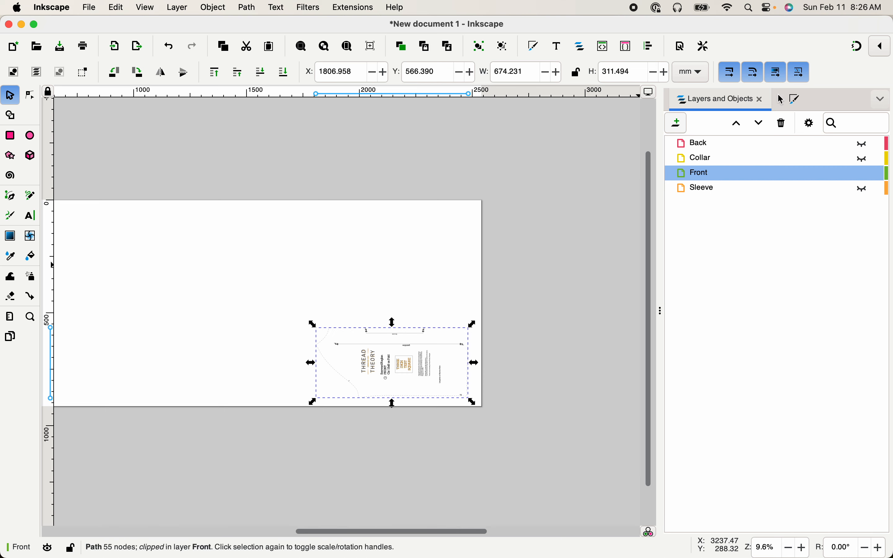
left_click(793, 99)
left_click(784, 122)
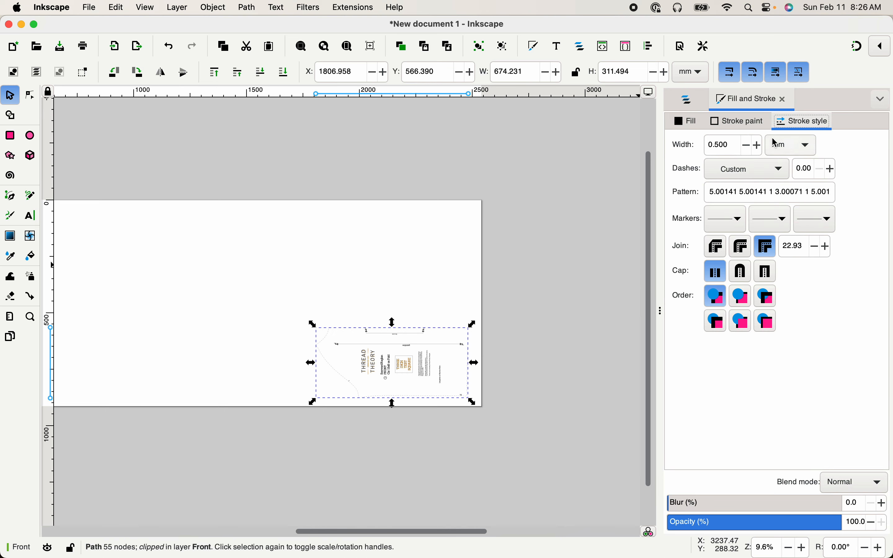
mouse_move(807, 157)
left_mouse_down()
mouse_move(800, 153)
mouse_move(797, 194)
mouse_move(775, 174)
mouse_move(781, 199)
left_mouse_up()
left_click(739, 147)
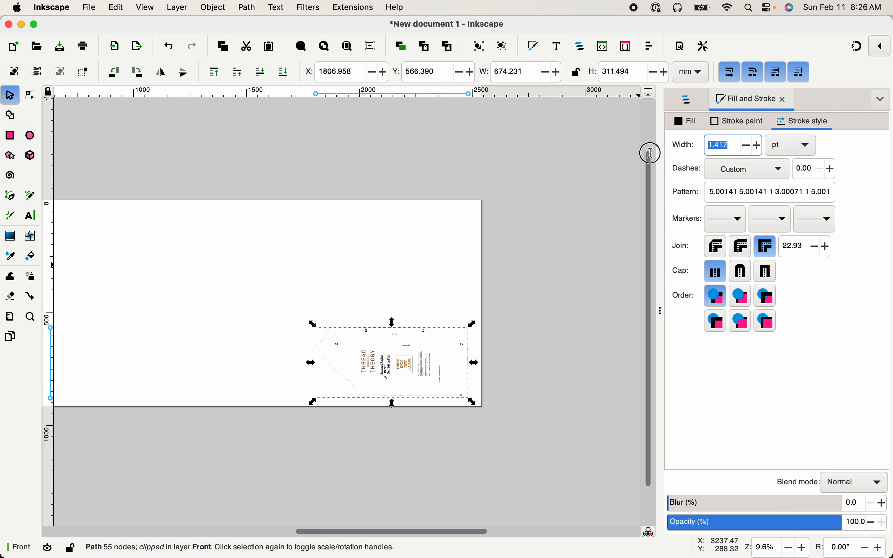
type("8")
key("Return")
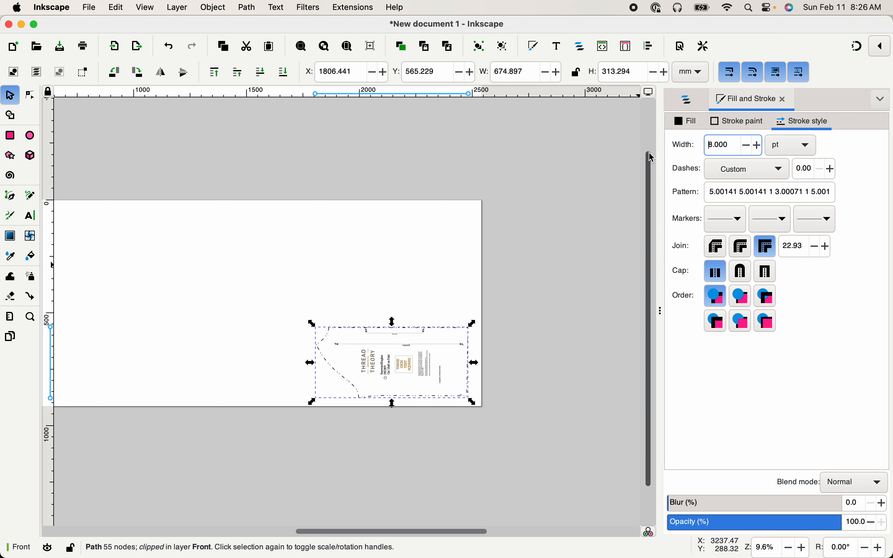
left_click(775, 173)
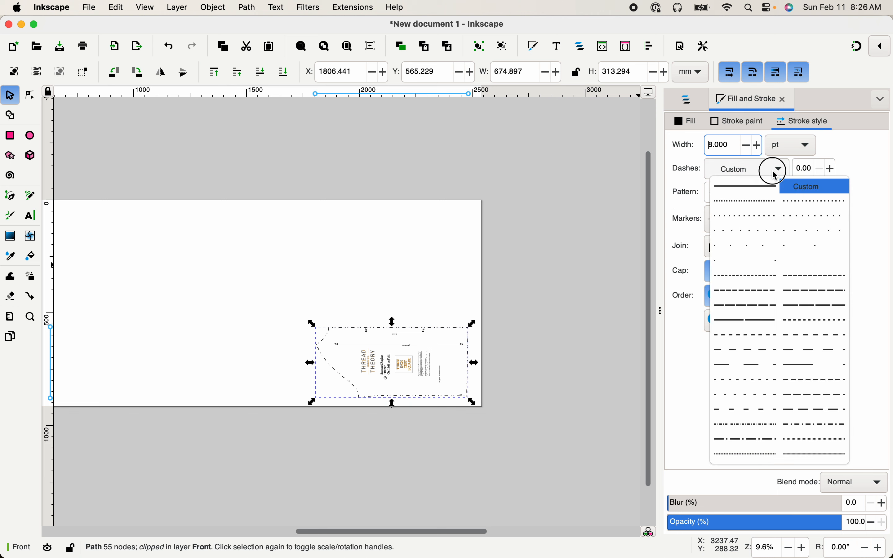
left_click(755, 187)
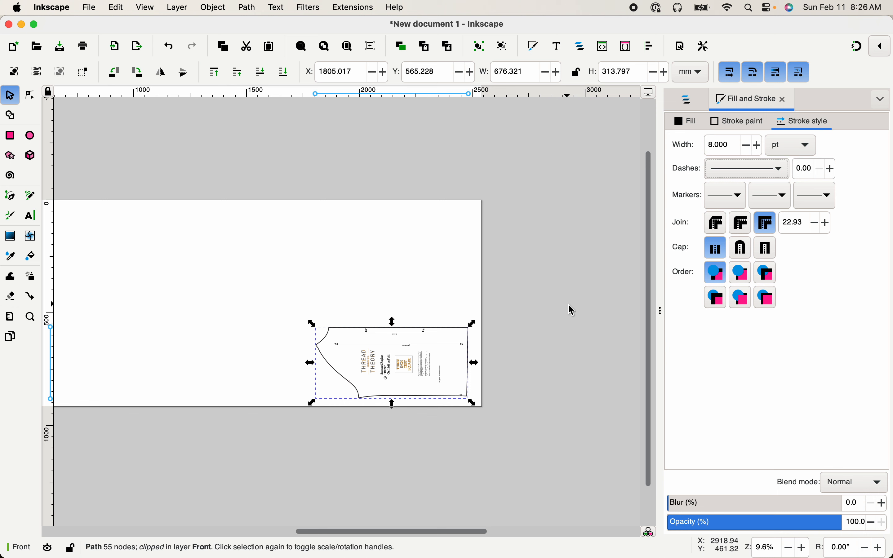
left_click(738, 123)
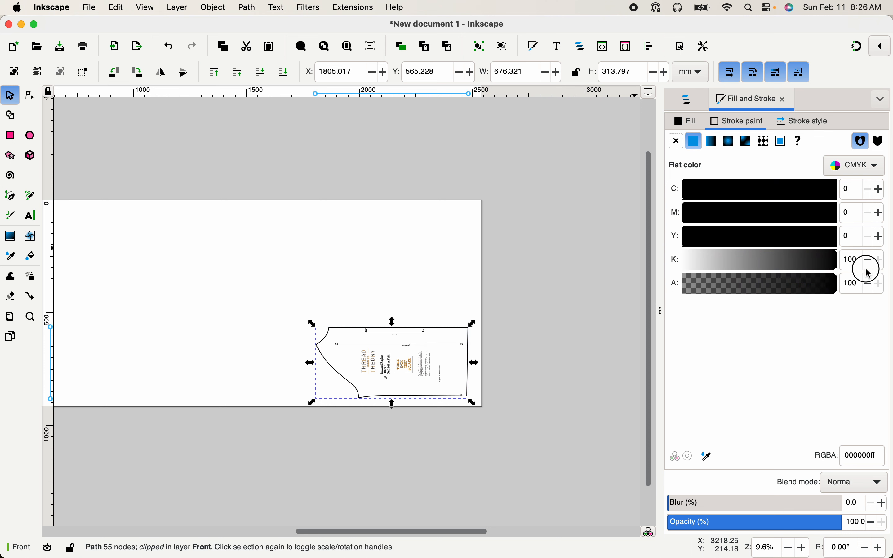
left_click(540, 269)
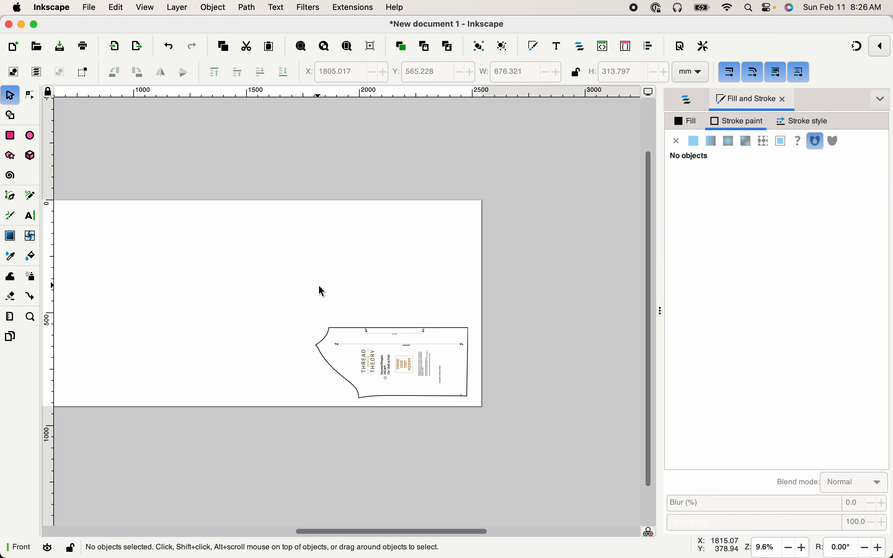
- Give the small notch on the front piece's curved raglan edge a flat colour fill
key("z")
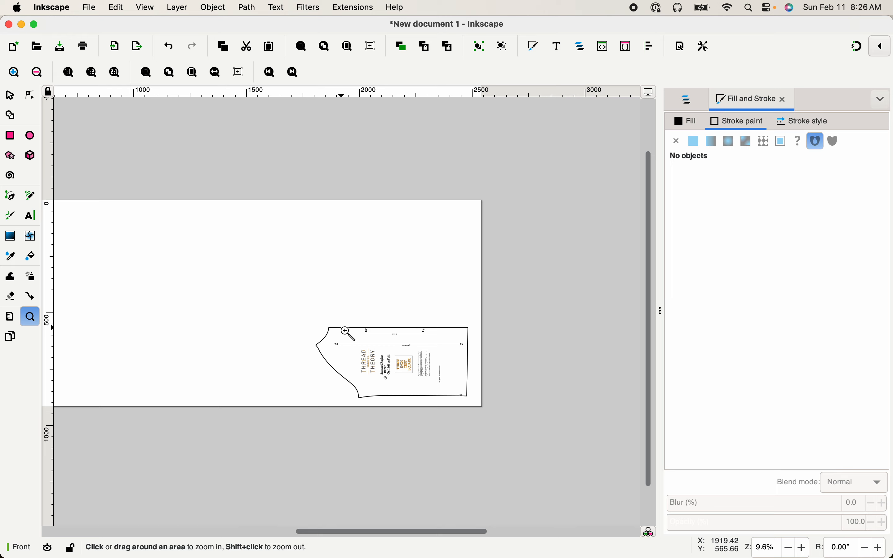
left_click_drag(312, 324, 492, 423)
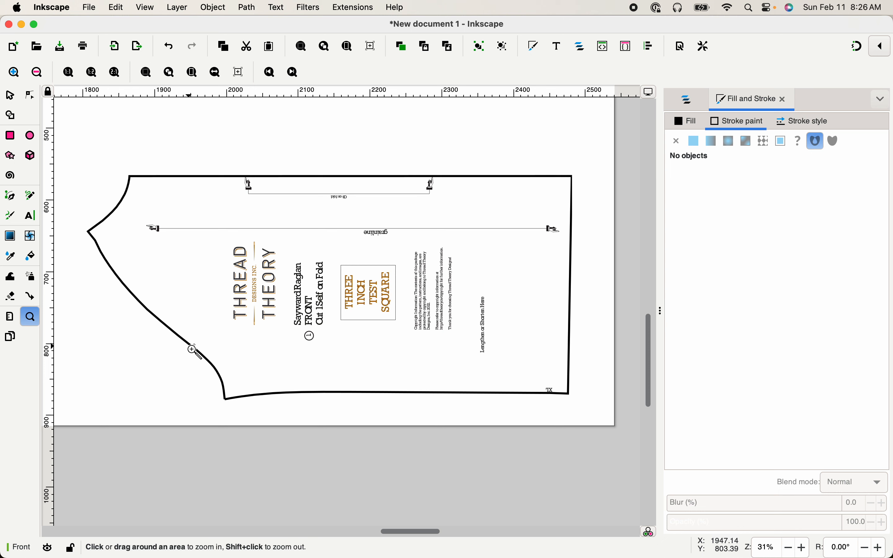
key("s")
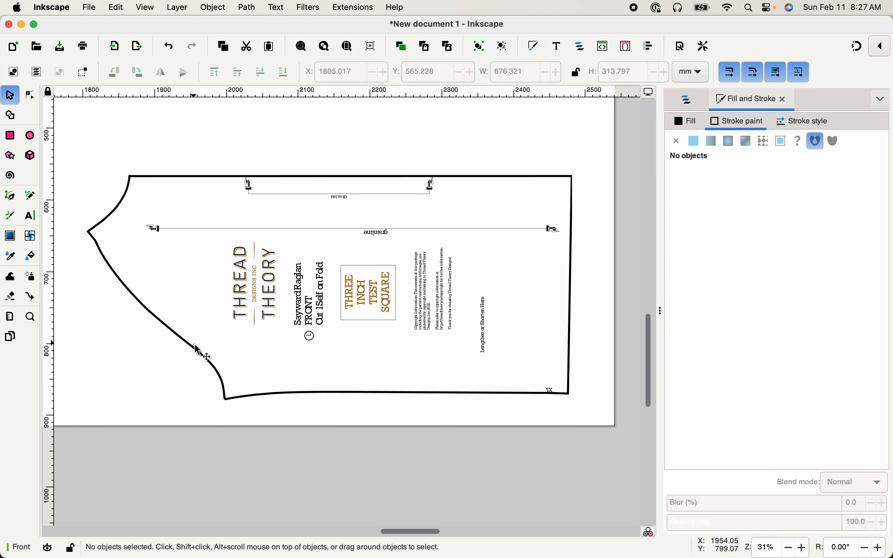
left_click(191, 341)
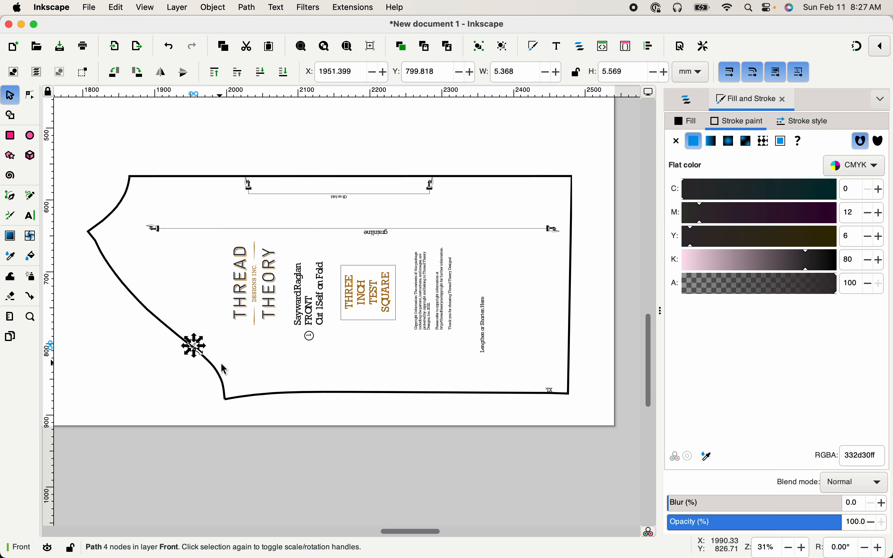
left_click(687, 120)
left_click(695, 141)
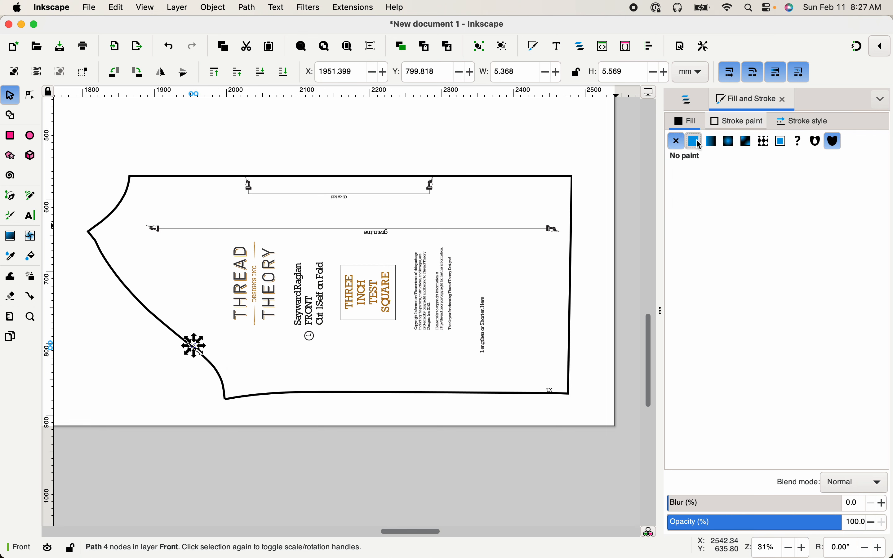
left_click(610, 256)
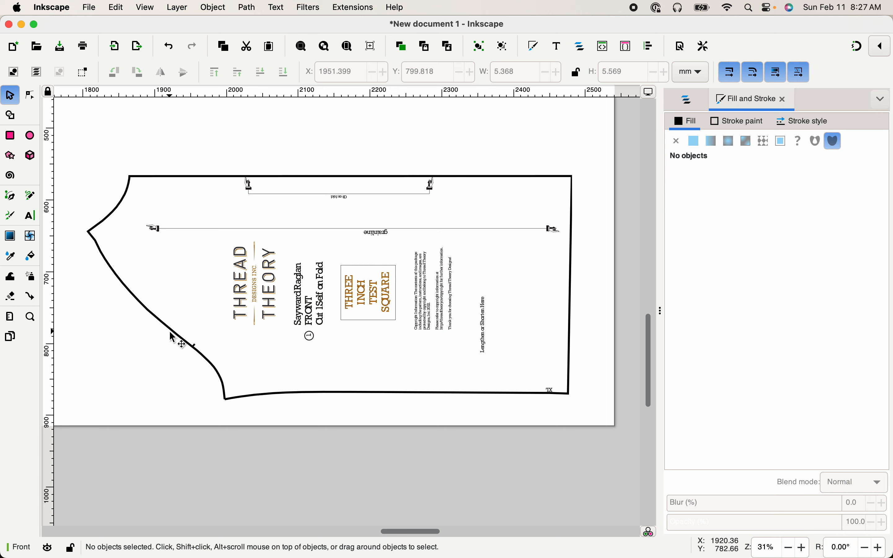
- Group the front outline with its notch and flip a duplicate of that group vertically in place
left_click(174, 337)
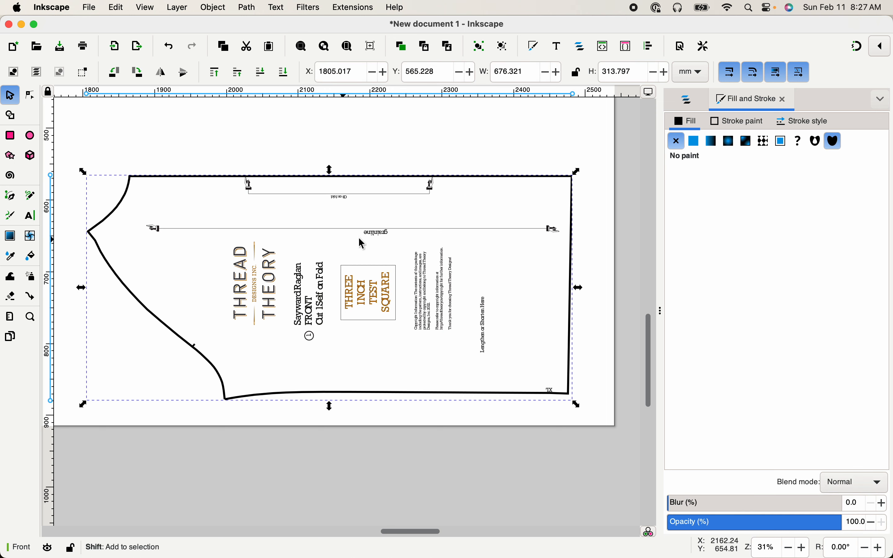
left_click(195, 347, "shift")
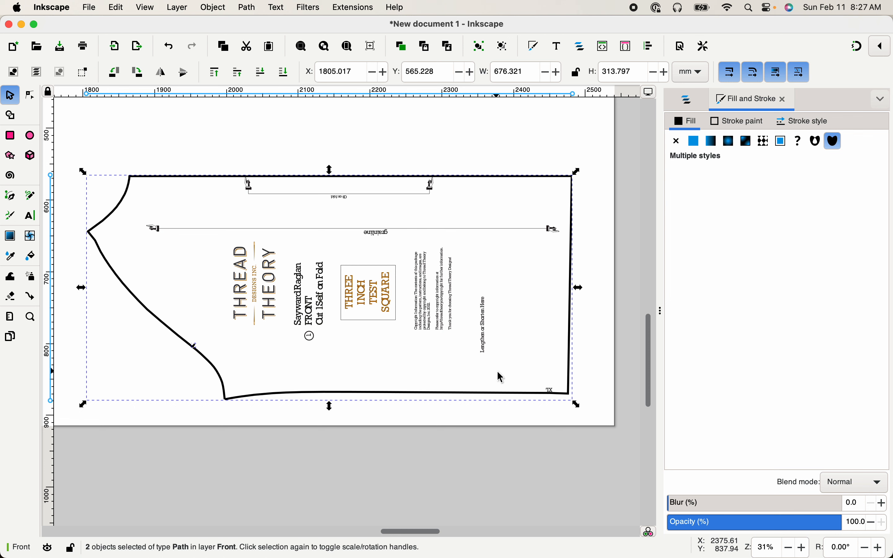
key("alt")
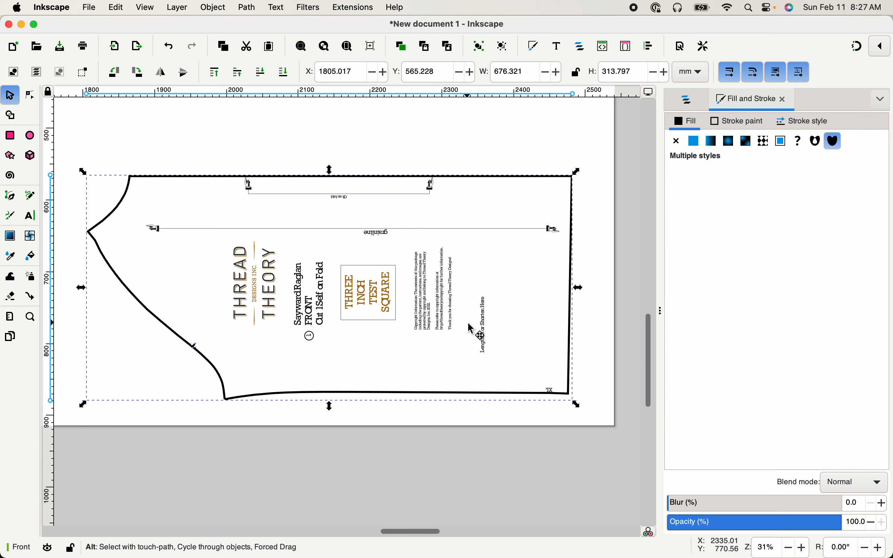
key("ctrl+g")
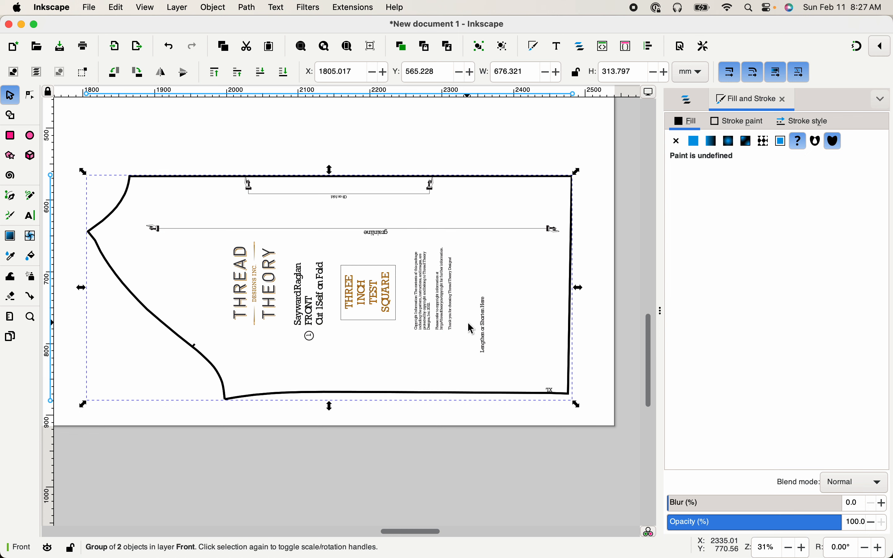
left_click(190, 80)
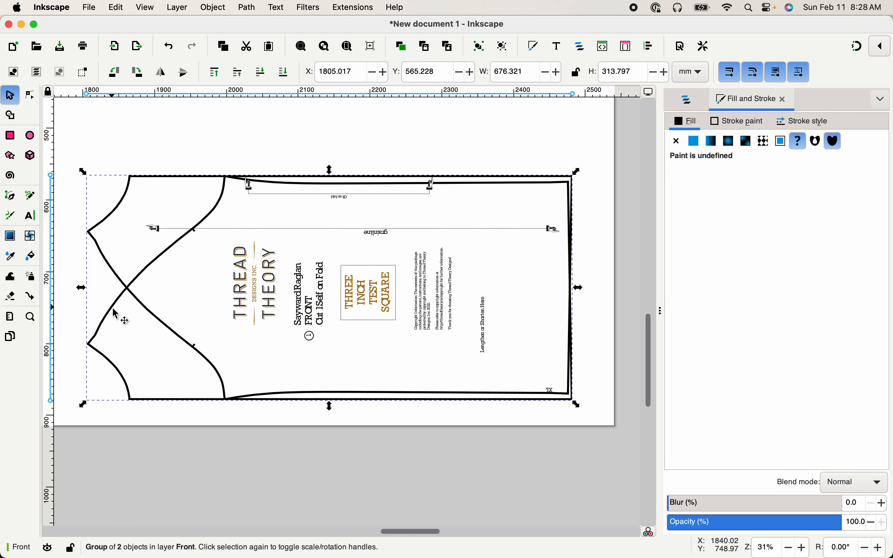
- Move the mirrored front half straight up to the original's fold edge, at about Y 250.8 mm, keeping X at 1805.017 mm
left_click_drag(115, 313, 118, 290)
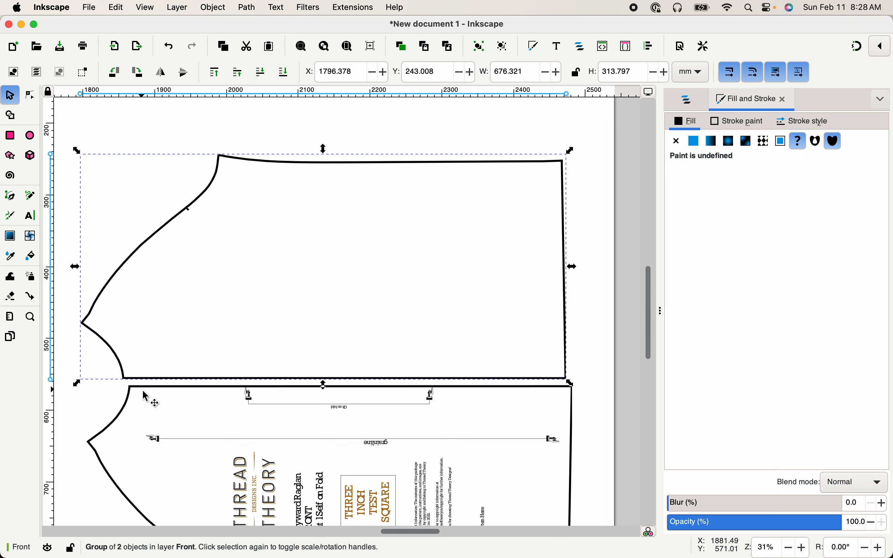
key("super+z")
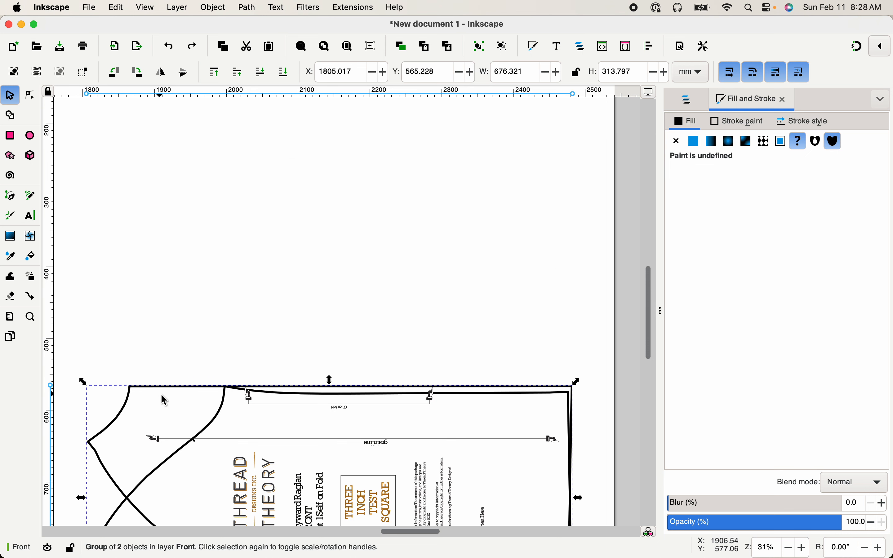
scroll(209, 330, "down", 5)
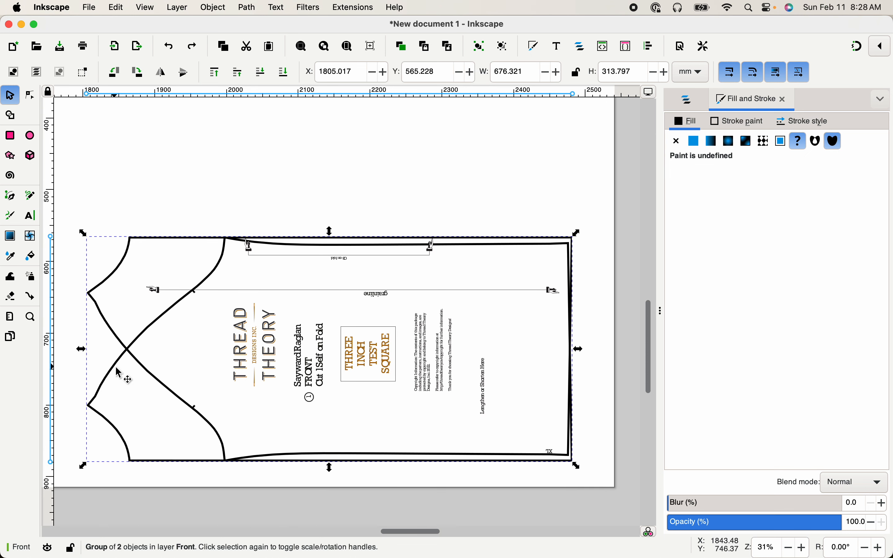
left_click_drag(117, 372, 135, 257)
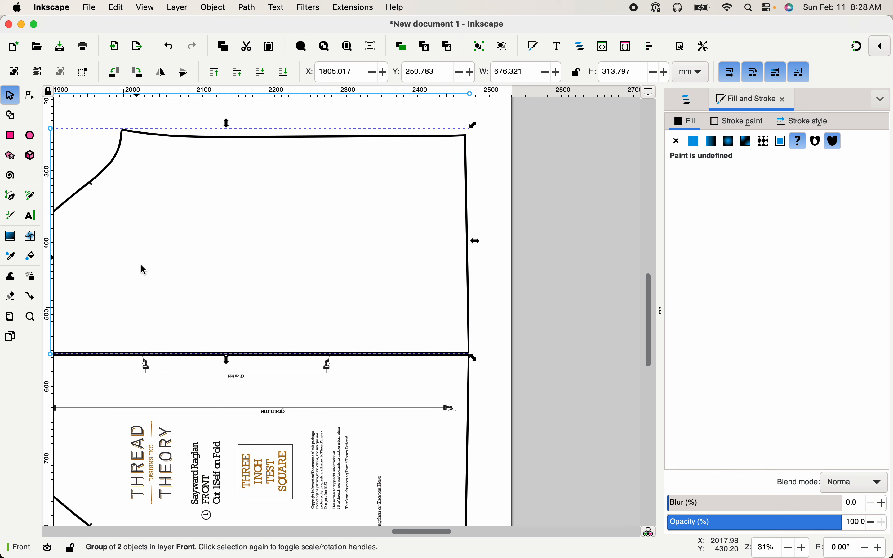
key("space")
left_click_drag(110, 363, 258, 312)
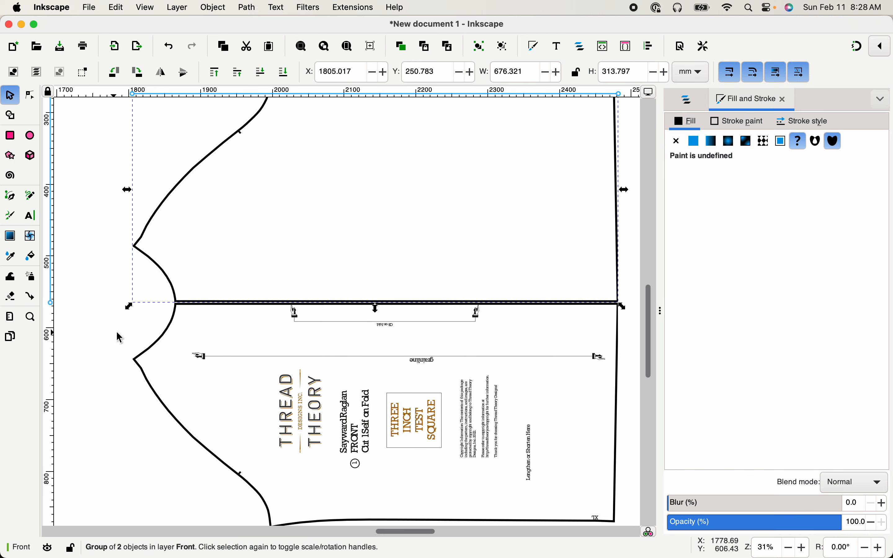
left_click(127, 328)
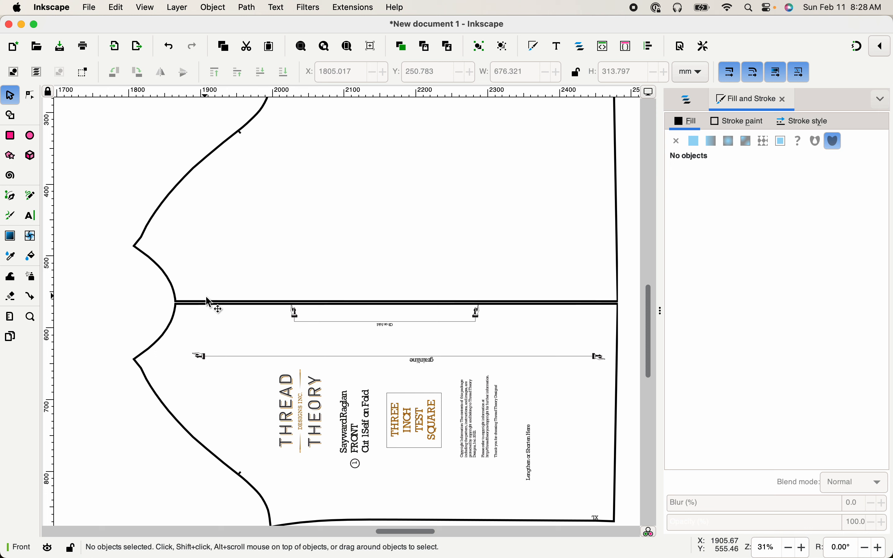
- Nudge the mirrored front half vertically along the fold edge's gap until its Y position is 251.312 mm
key("z")
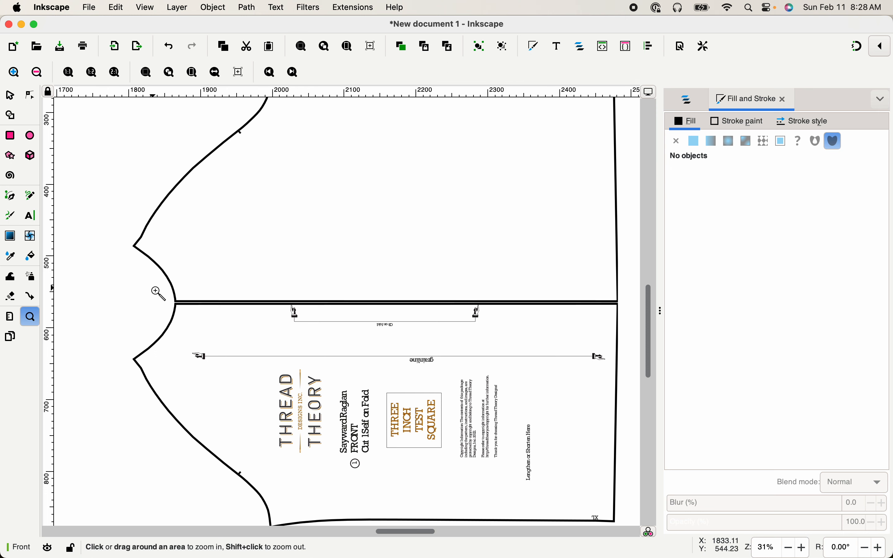
left_click_drag(158, 293, 198, 330)
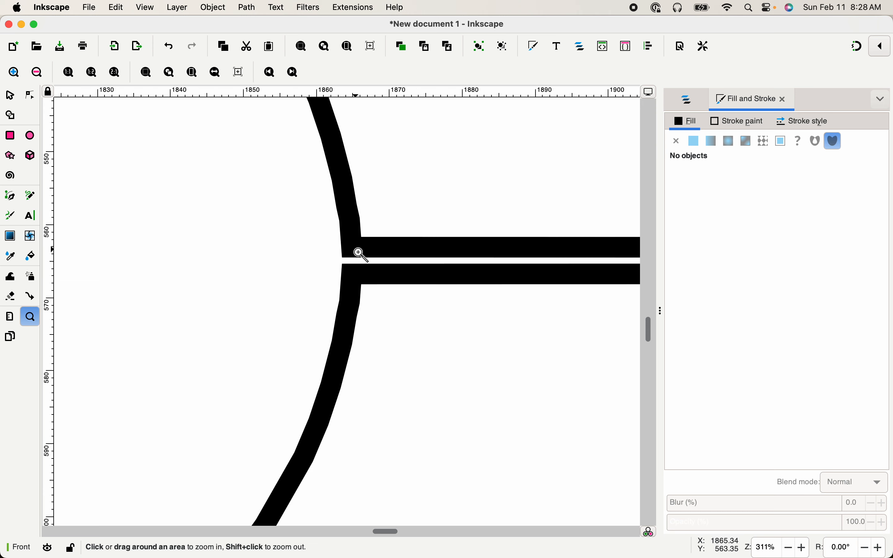
key("s")
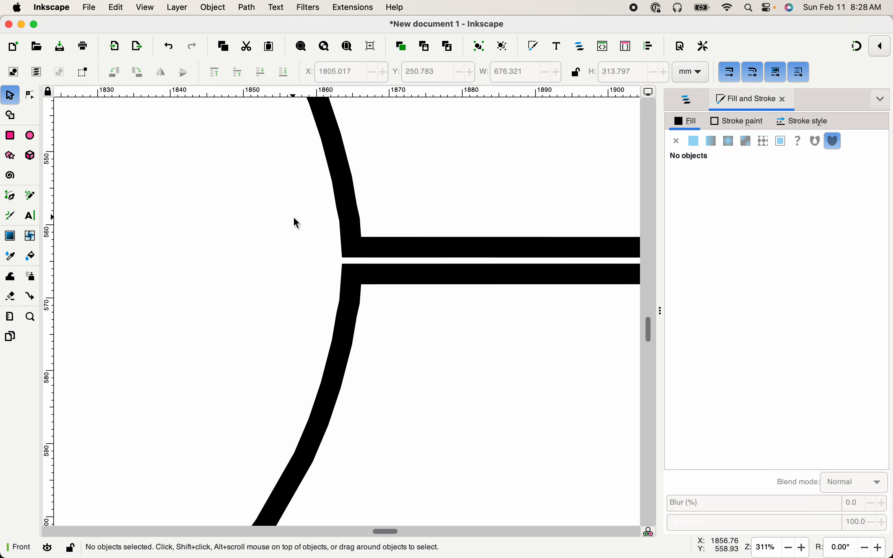
left_click(351, 213)
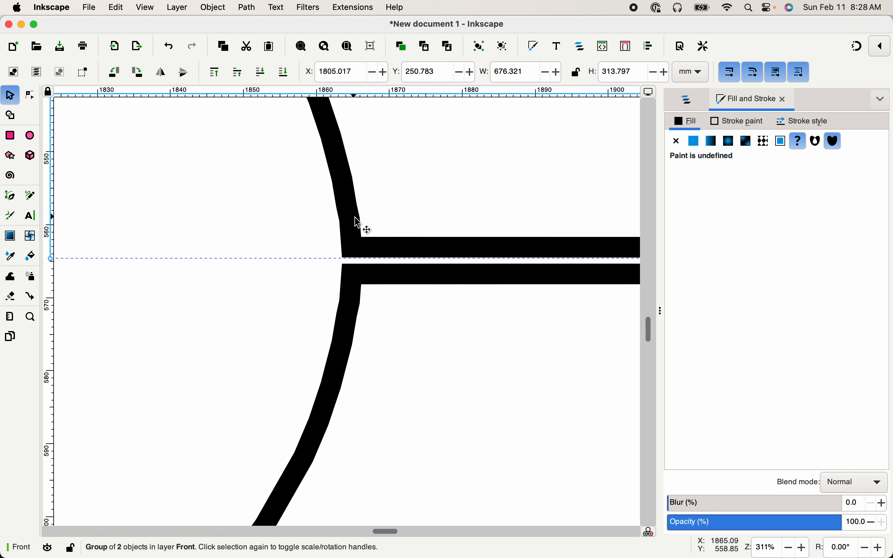
key("Up")
key("Up")
key("Up")
key("Up")
key("Up")
key("Up")
key("Up")
key("Up")
key("Up")
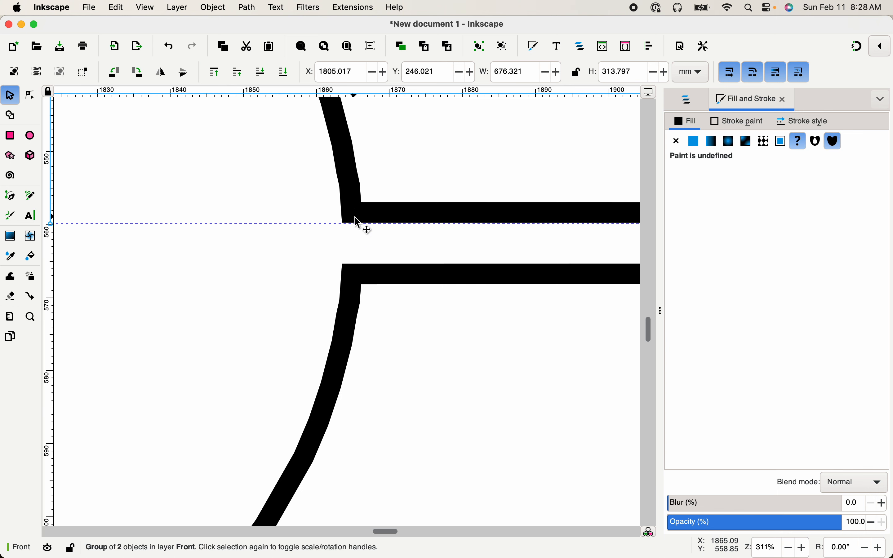
key("Down")
key("Down")
key("Down")
left_click_drag(357, 222, 357, 222)
key("Down")
key("Down")
key("Down")
key("Down")
key("Down")
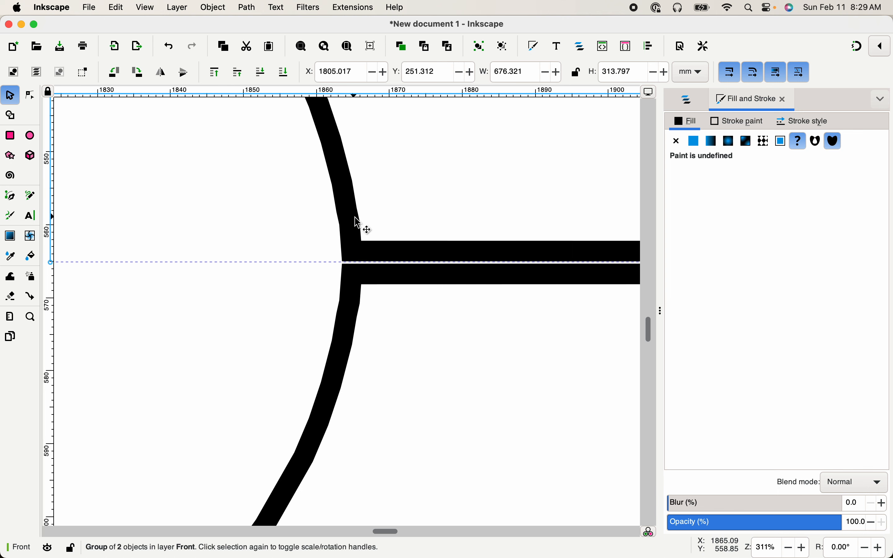
- Fine-nudge the mirrored front half down to Y 251.567 mm so the two fold lines touch
key("alt")
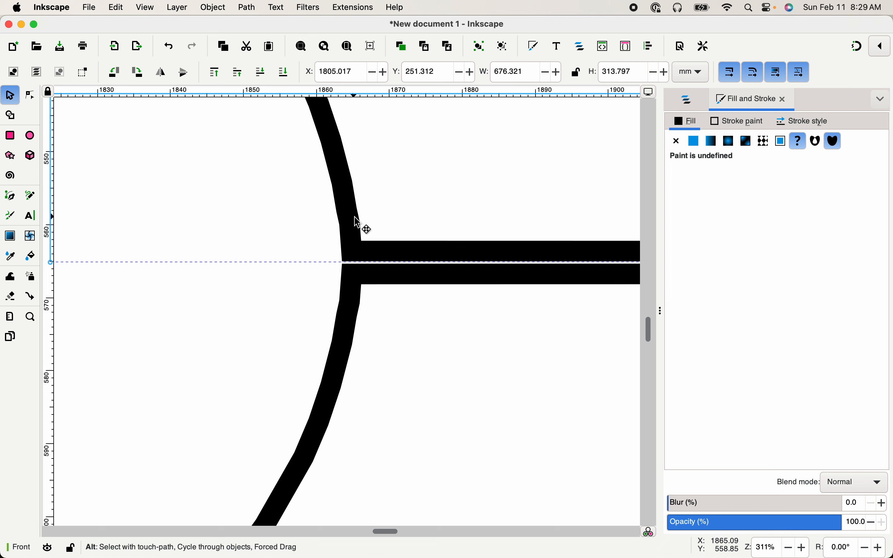
key("alt+Down")
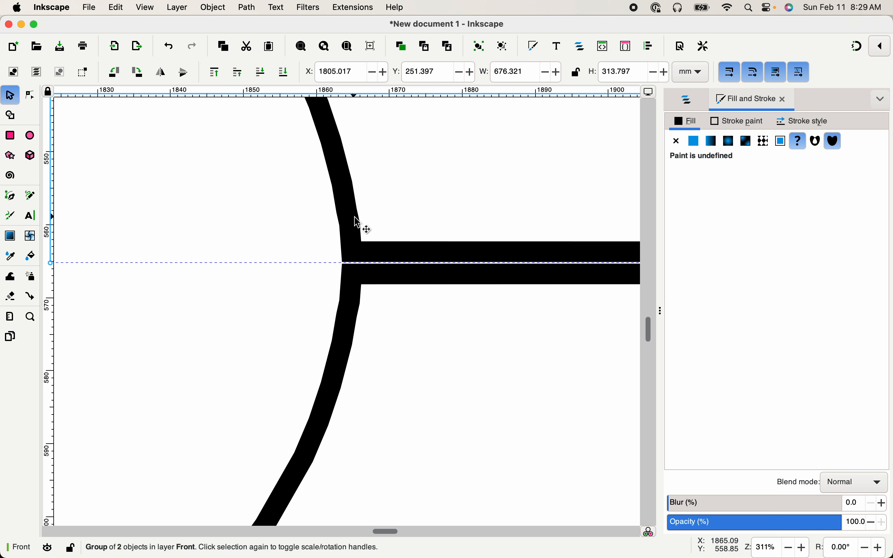
key("alt+Down")
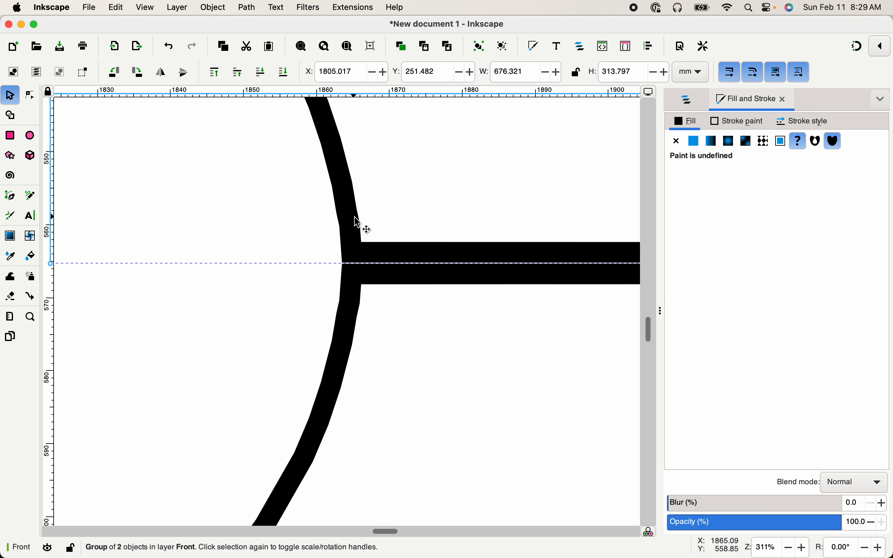
key("alt+Down")
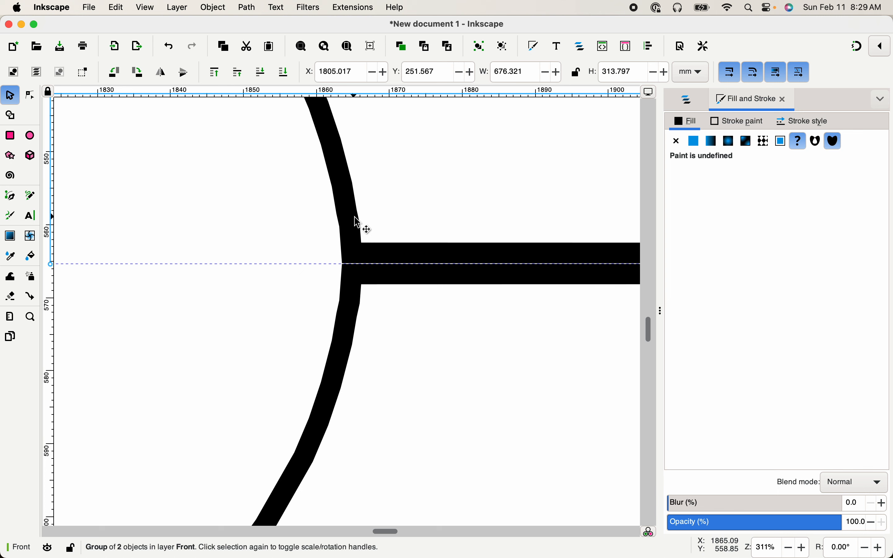
- Fine-nudge the mirrored front half down to Y 251.652 mm to close the gap along the fold line
left_click(310, 303)
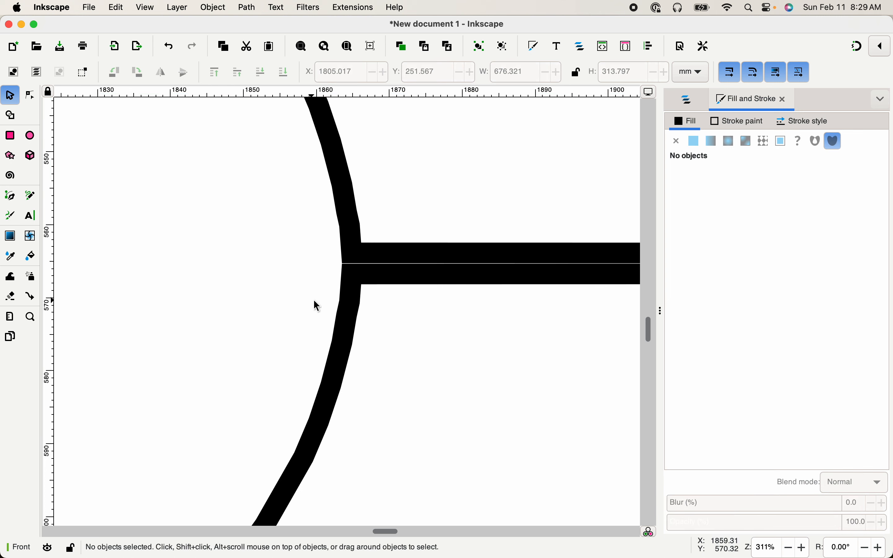
left_click(355, 254)
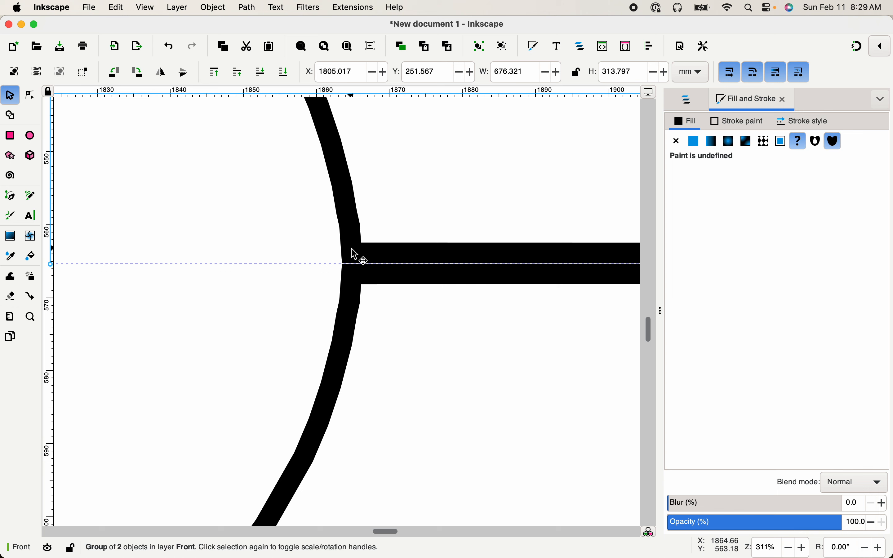
key("Down")
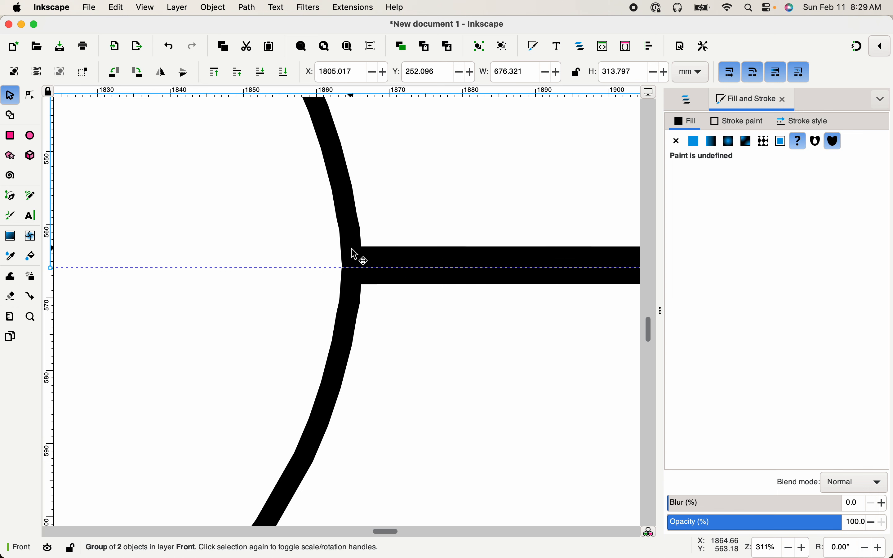
key("Up")
key("alt")
key("alt+Down")
left_click(234, 360)
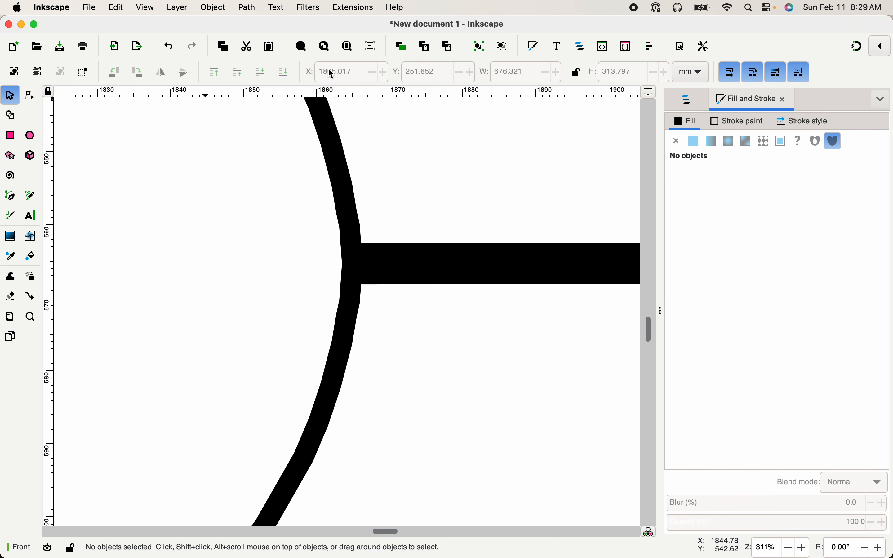
- Group both front halves together with all their labels and markings into one object
left_click(347, 47)
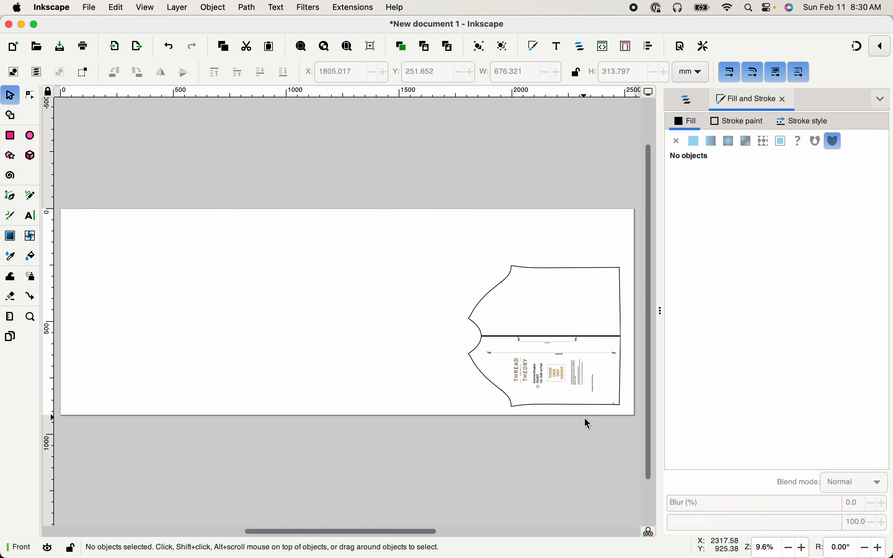
left_click_drag(588, 423, 519, 424)
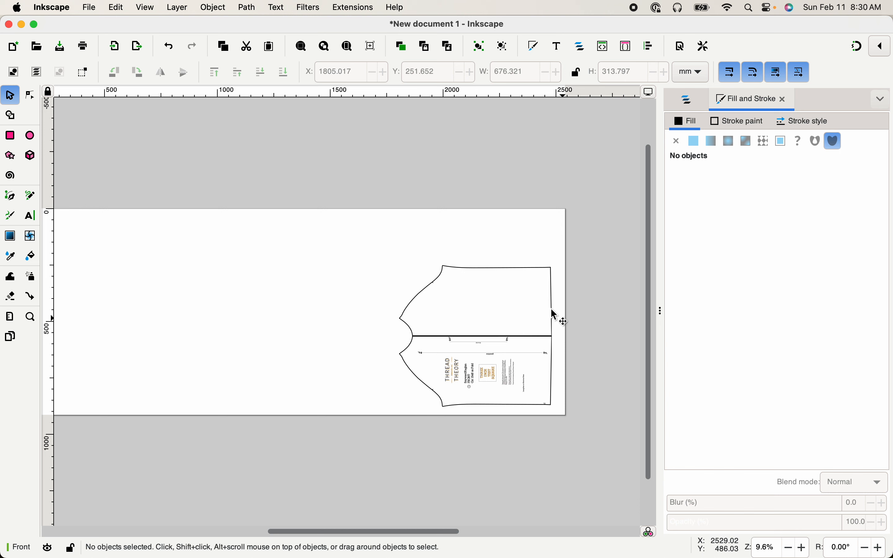
left_click_drag(383, 247, 580, 430)
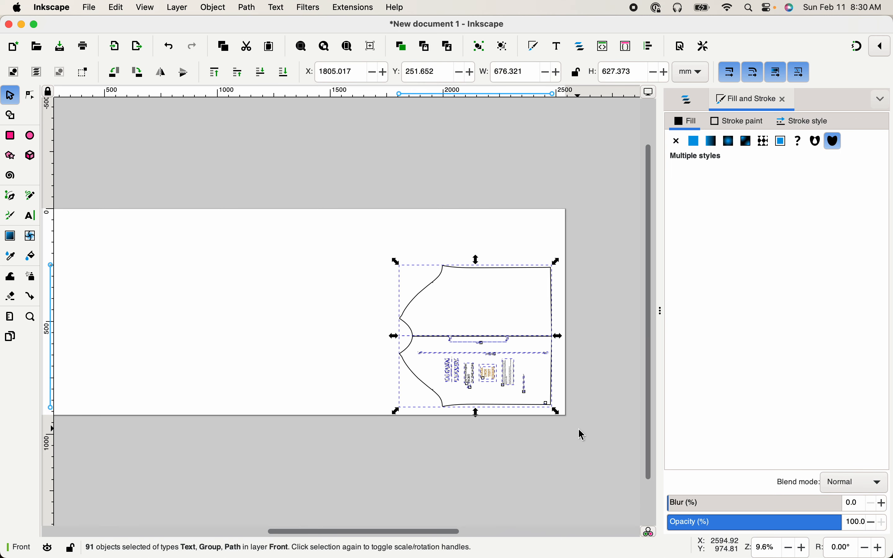
key("ctrl+g")
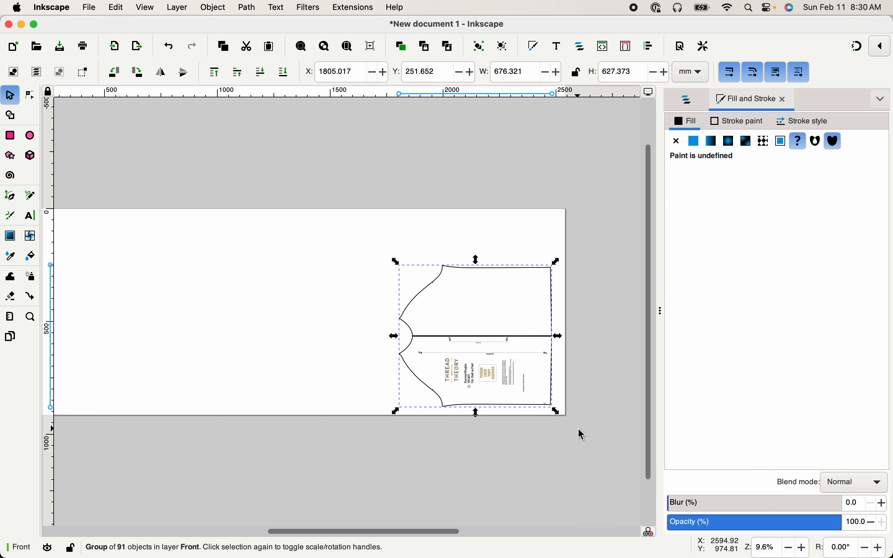
key("Escape")
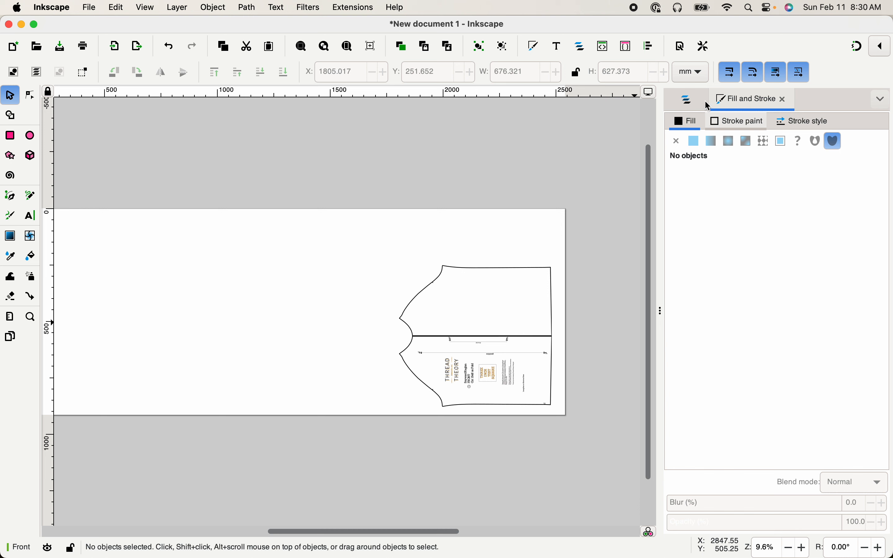
- Show the hidden Back, Sleeve and Collar layers alongside the Front layer
left_click(689, 100)
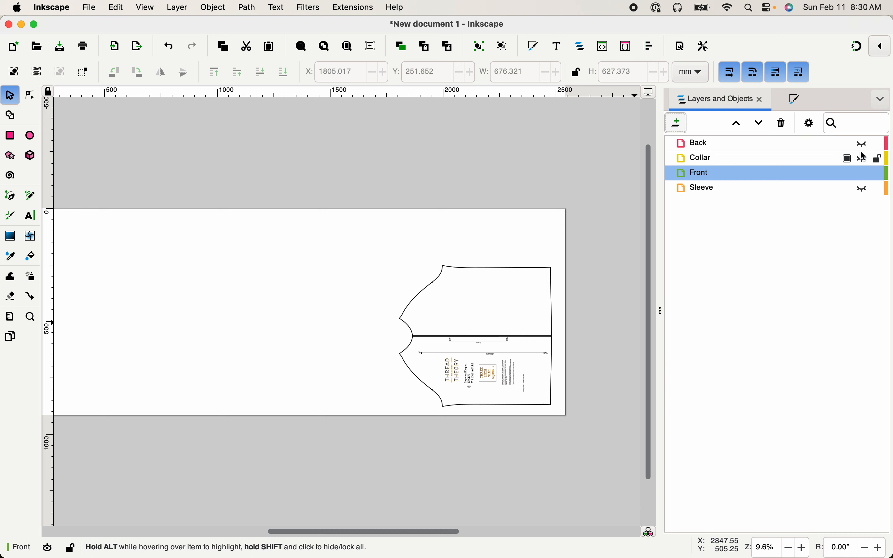
left_click(863, 144)
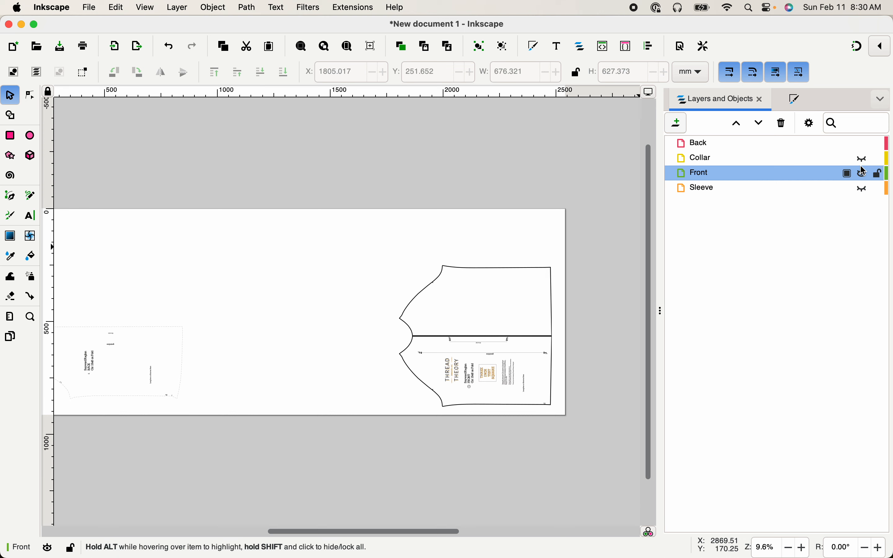
left_click(863, 188)
key("super+z")
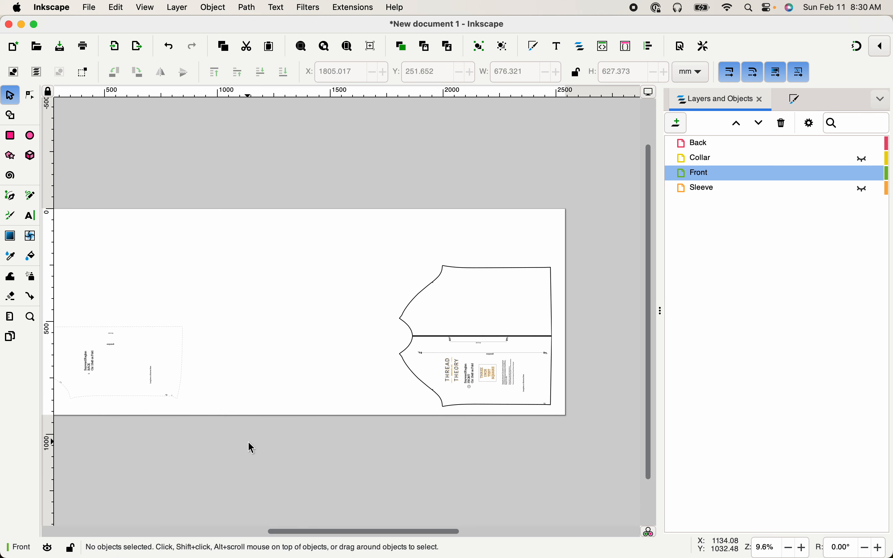
left_click(251, 440)
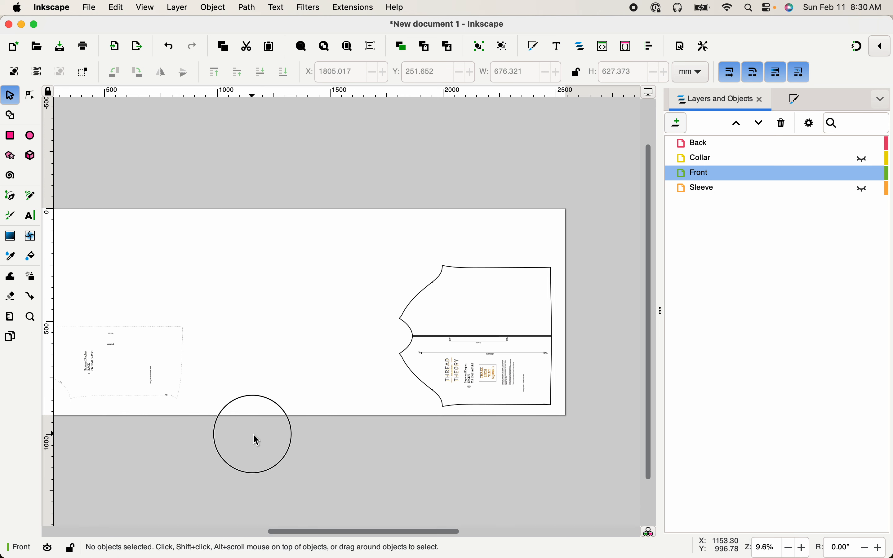
key("space")
left_click_drag(288, 424, 428, 472)
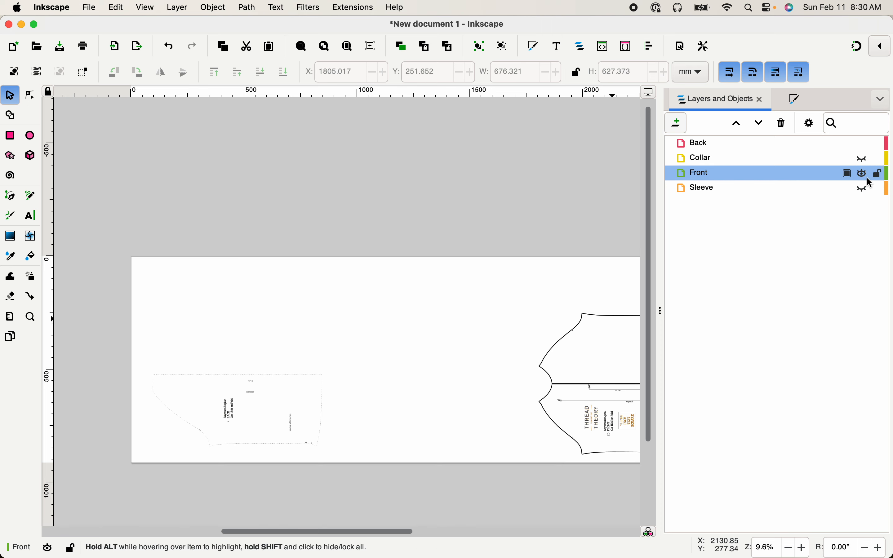
left_click(864, 189)
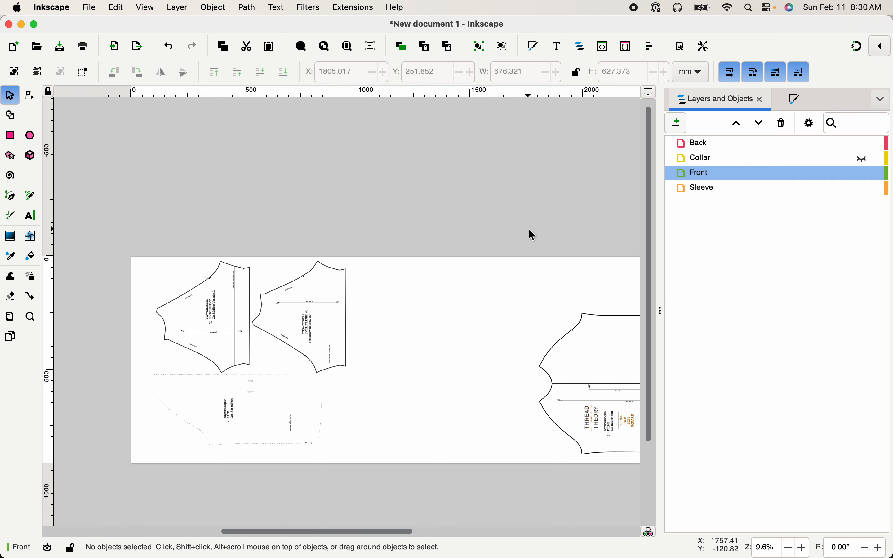
key("space")
left_click_drag(385, 297, 290, 273)
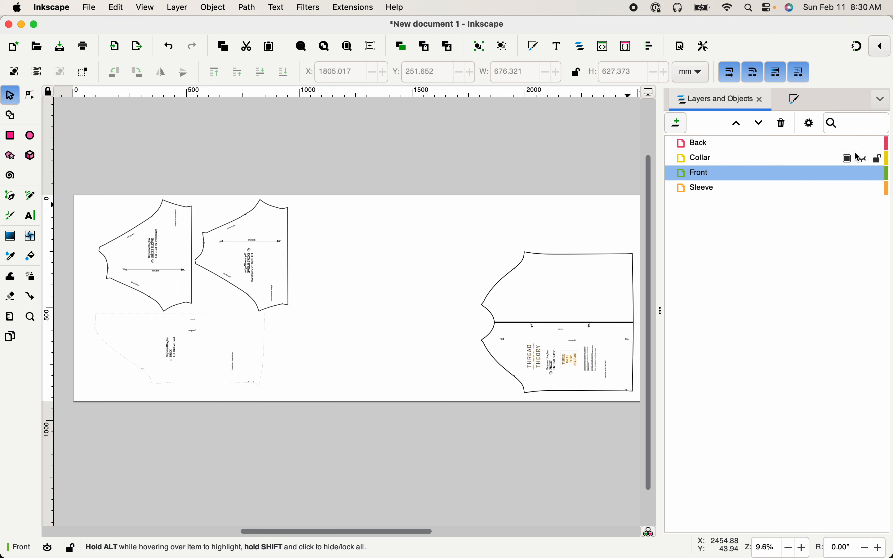
left_click(863, 159)
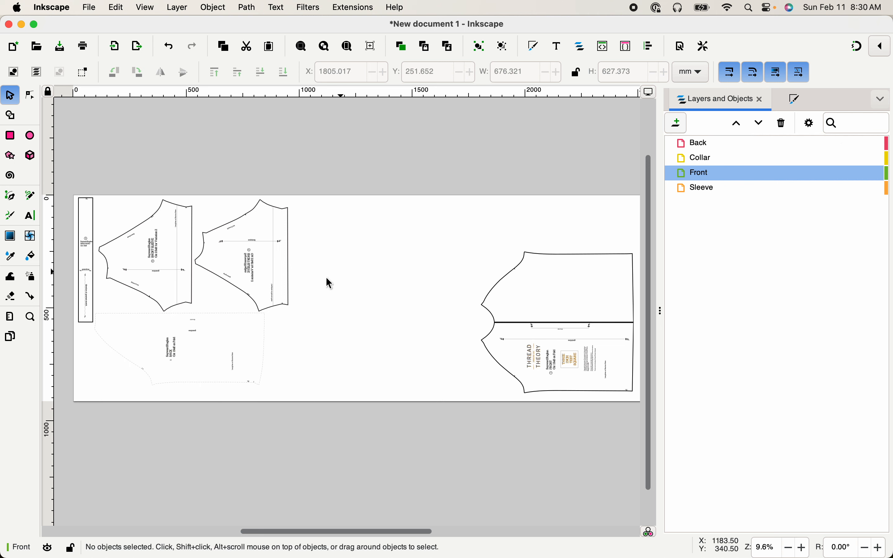
- Move the back piece beside the front, to about X 1013.5 and Y 573.3 mm, and ungroup it
left_click(199, 381)
left_click_drag(197, 388, 407, 401)
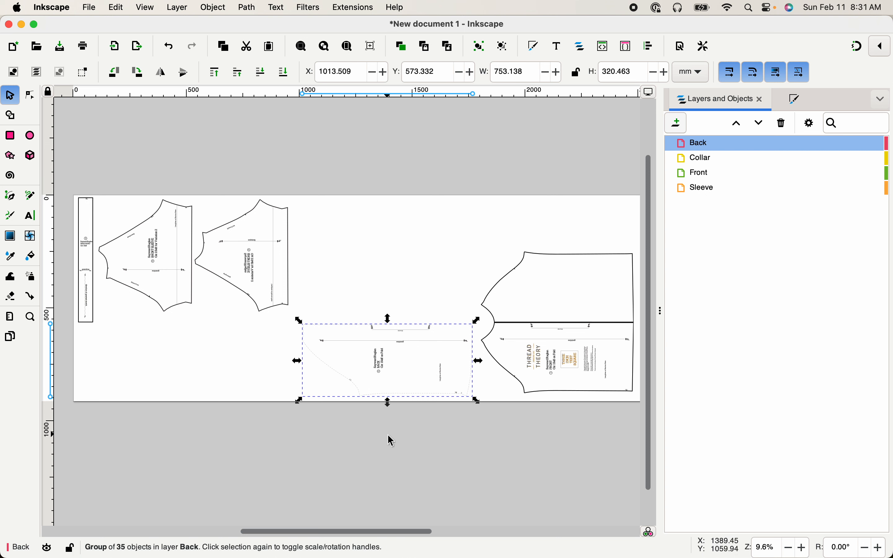
key("ctrl+shift+g")
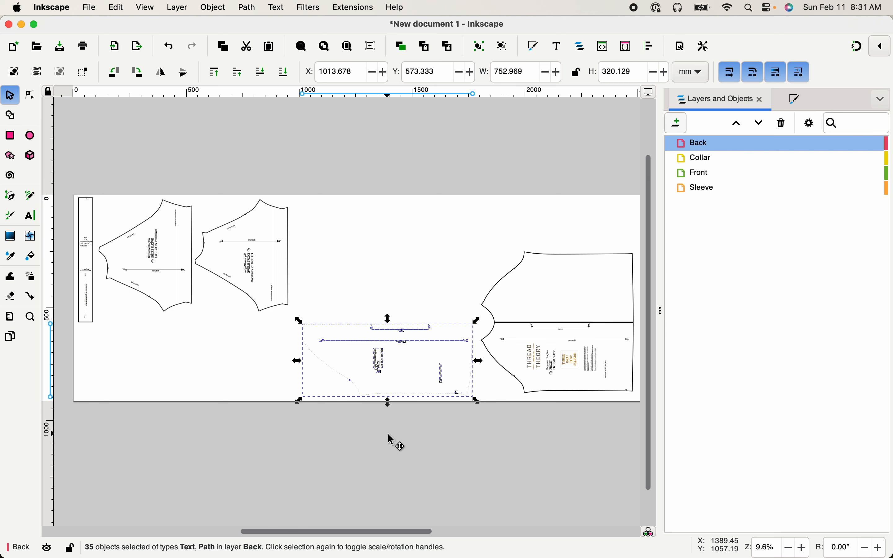
left_click(392, 440)
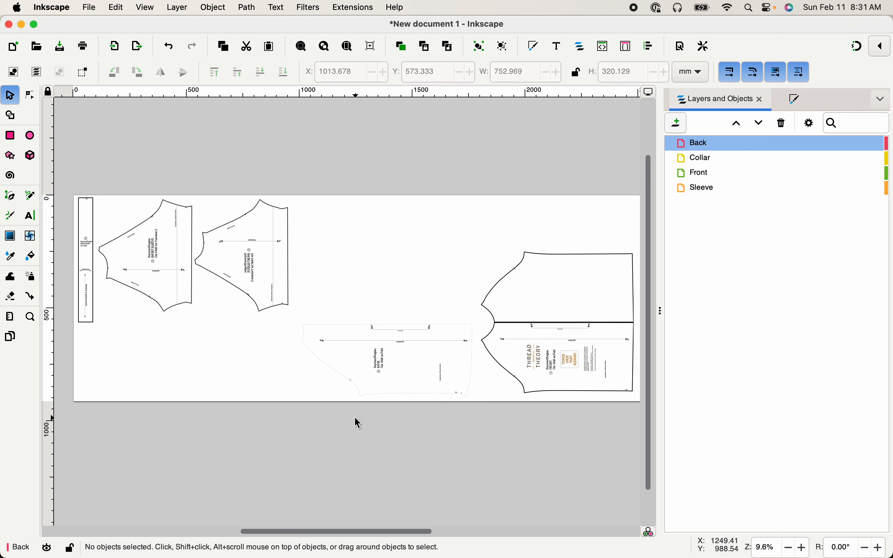
- Set the stroke width of the back piece's outline to 8 pt
left_click(333, 371)
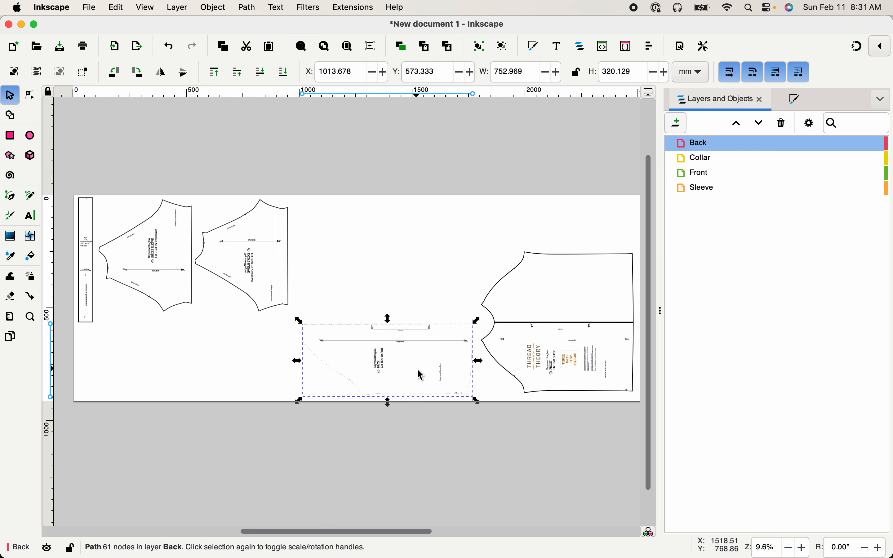
key("z")
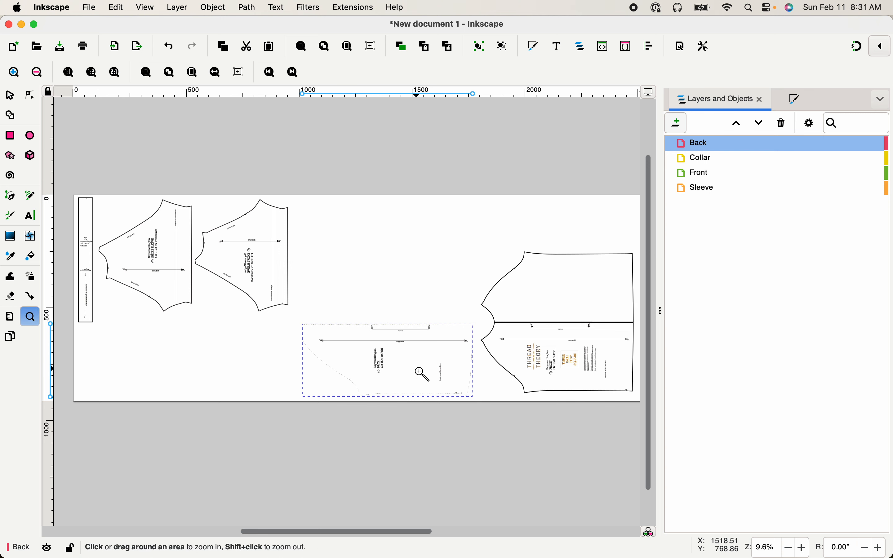
left_click(418, 368)
left_click(418, 368)
left_click(418, 368)
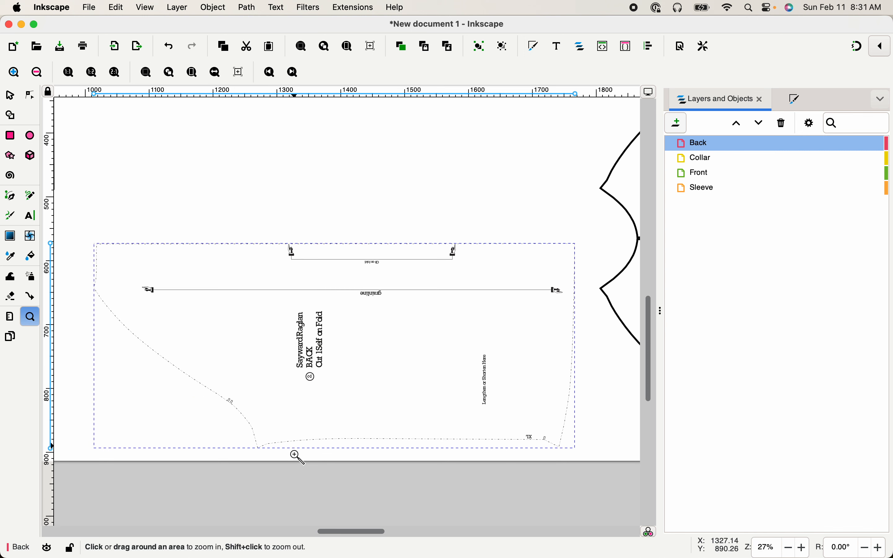
key("s")
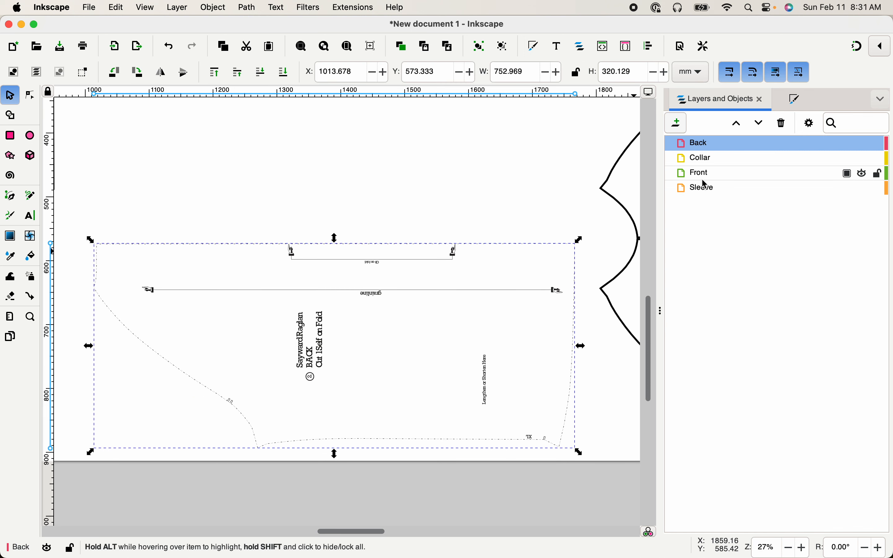
left_click(797, 99)
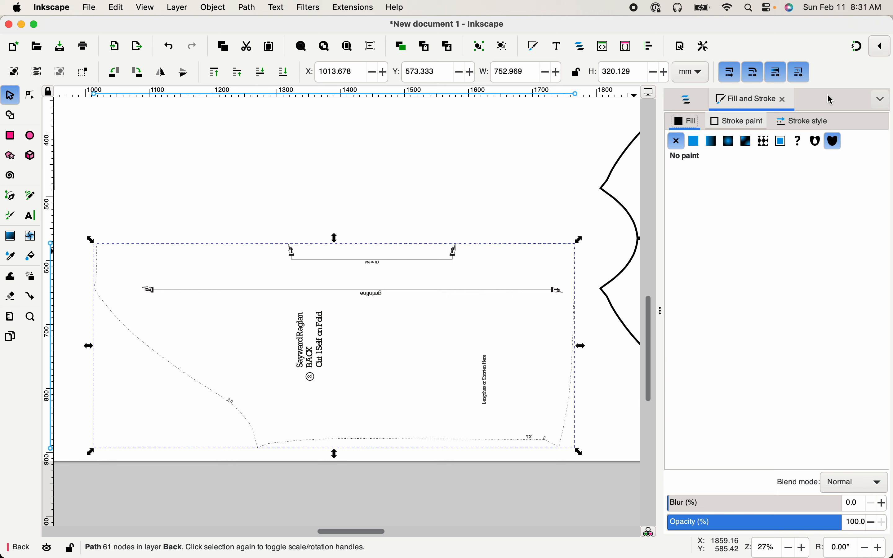
left_click(806, 124)
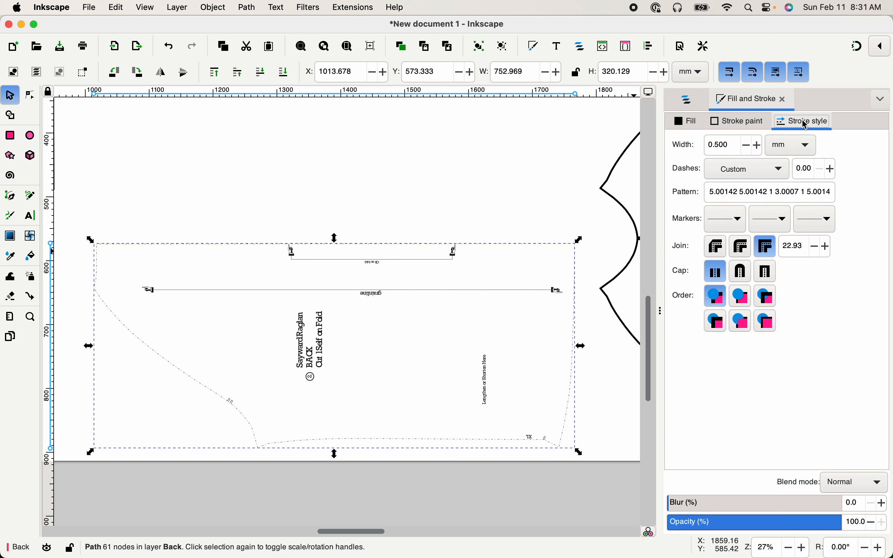
left_click(781, 145)
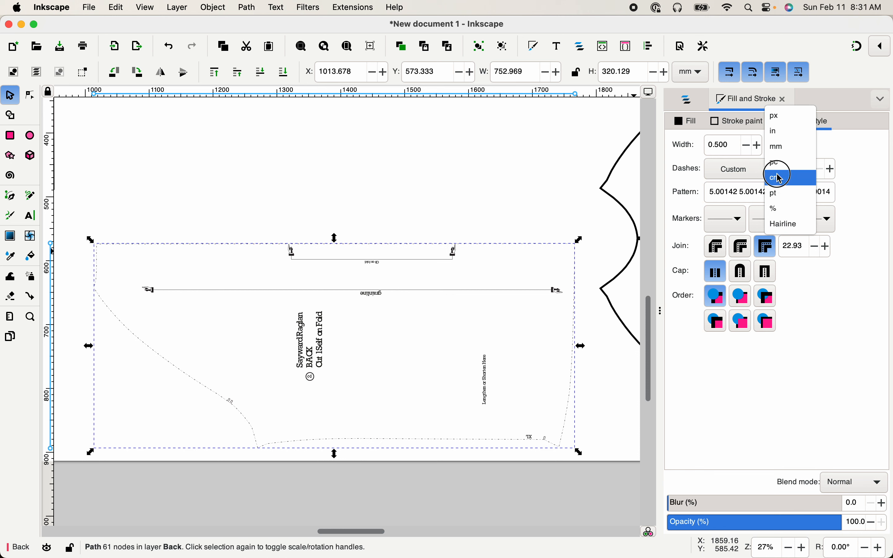
left_click(776, 195)
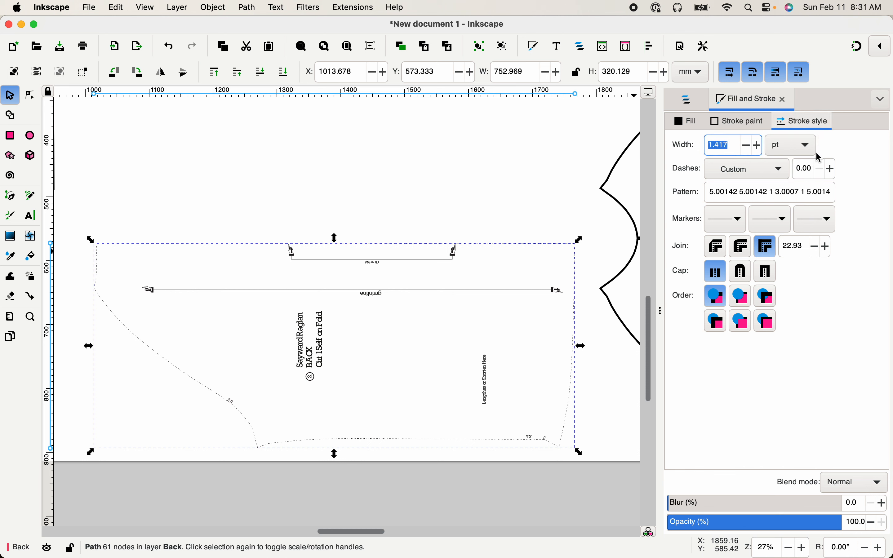
type("8")
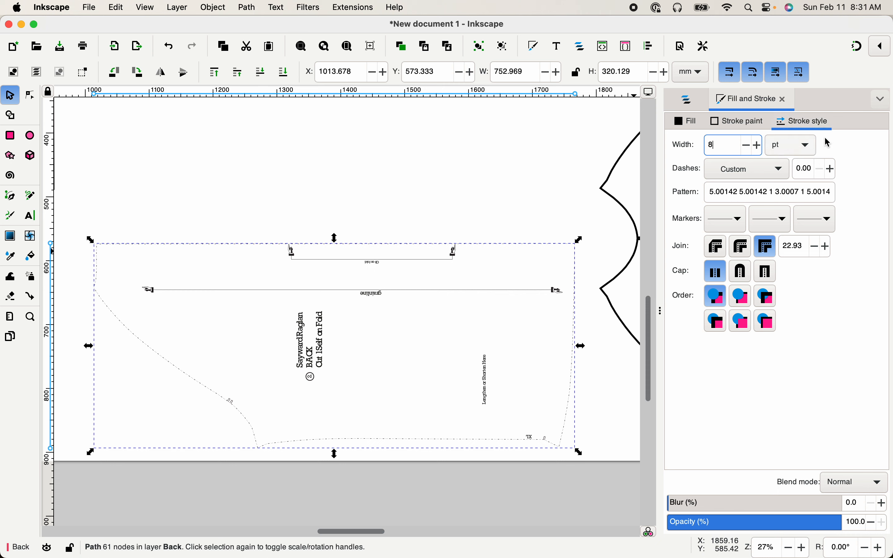
- Make the back outline's stroke full black (K 100) and change its dash pattern to a solid line
left_click(725, 124)
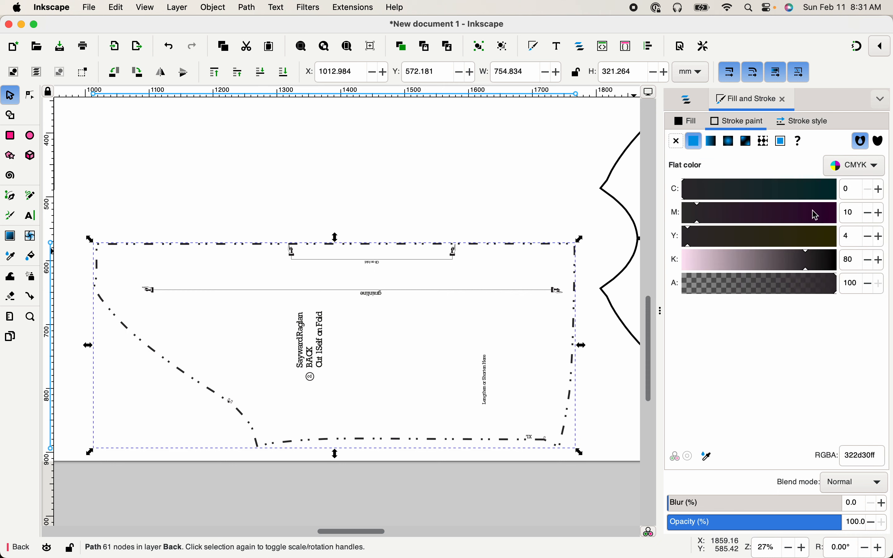
left_click_drag(812, 254, 849, 254)
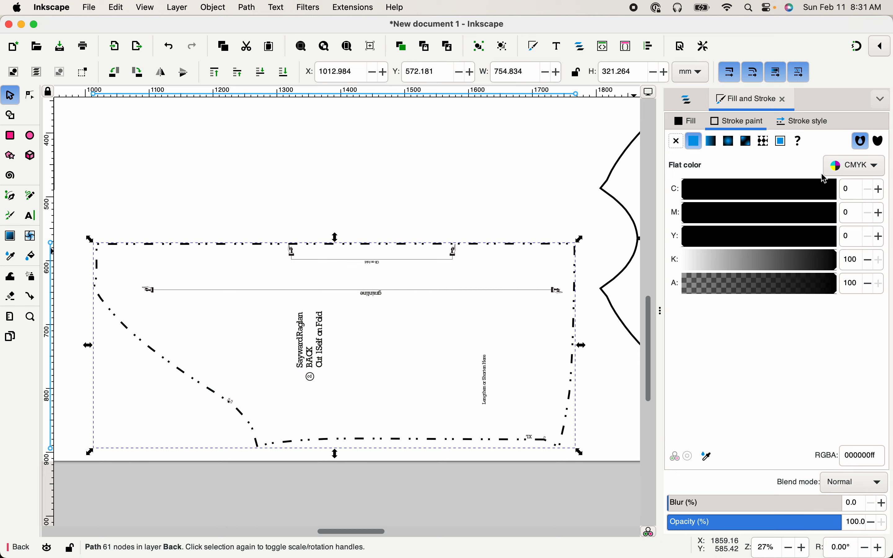
left_click(797, 121)
left_click(753, 172)
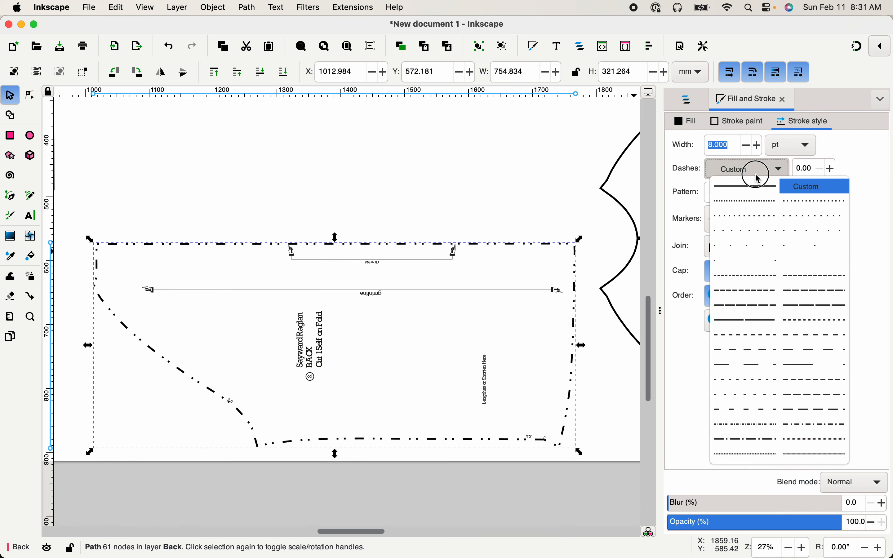
left_click(743, 185)
left_click(431, 175)
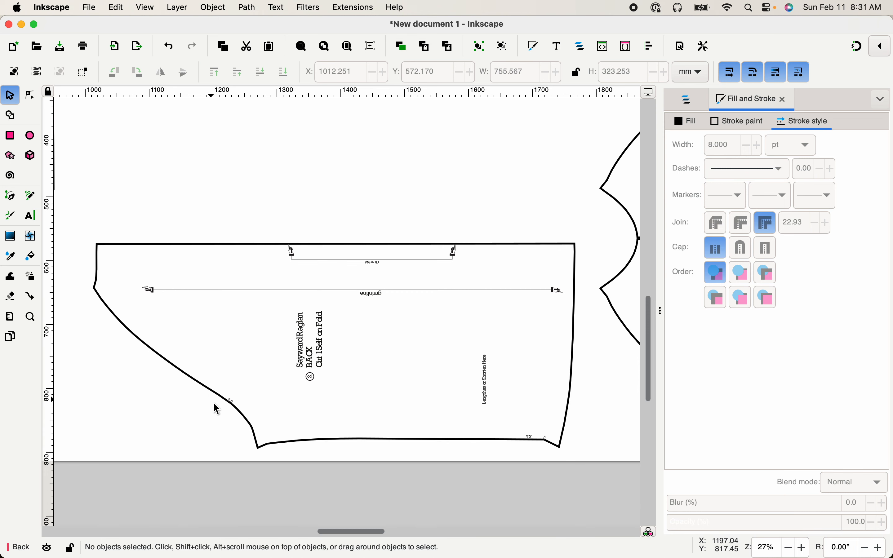
- Test-move the back outline up away from its notch marks and undo the move
left_click(239, 415)
left_click_drag(242, 421, 245, 367)
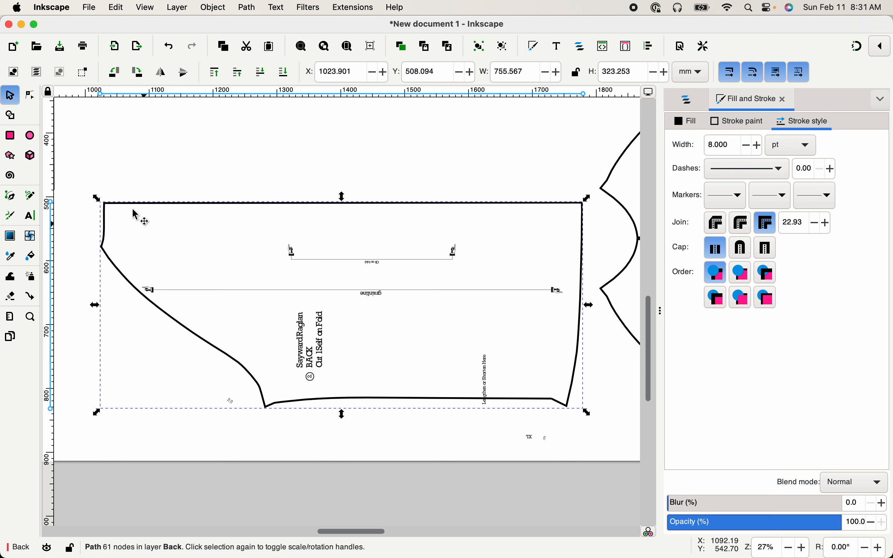
left_click(168, 46)
left_click(226, 474)
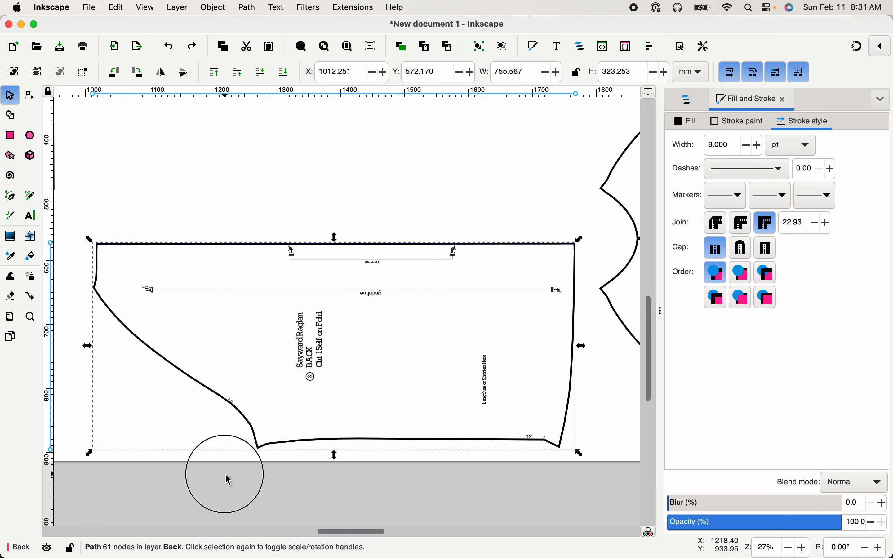
- Give the two notch marks on the back piece's curved armhole edge a flat black fill
left_click_drag(207, 428, 244, 391)
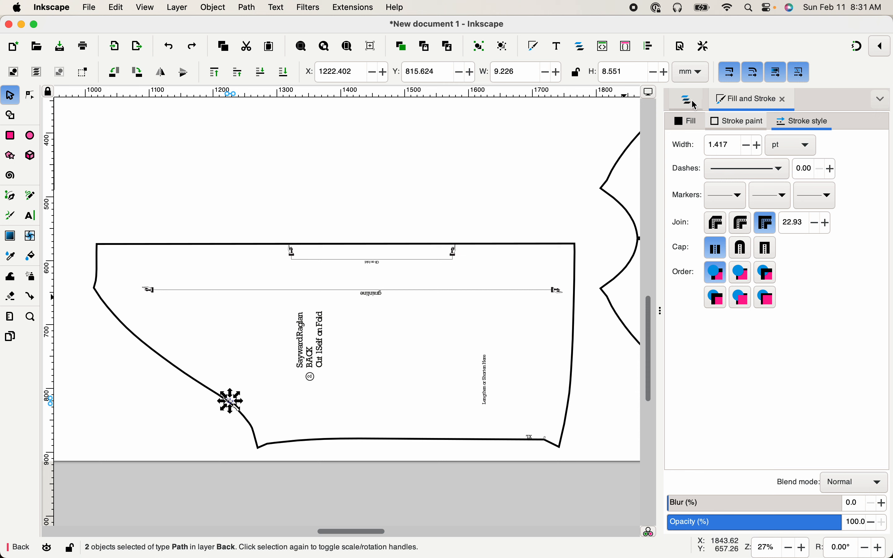
left_click(686, 122)
left_click(695, 140)
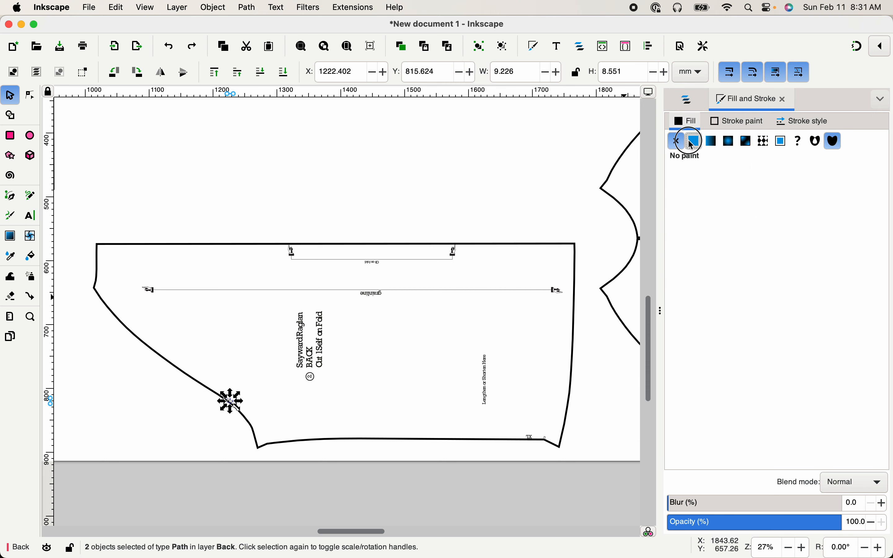
left_click(353, 273)
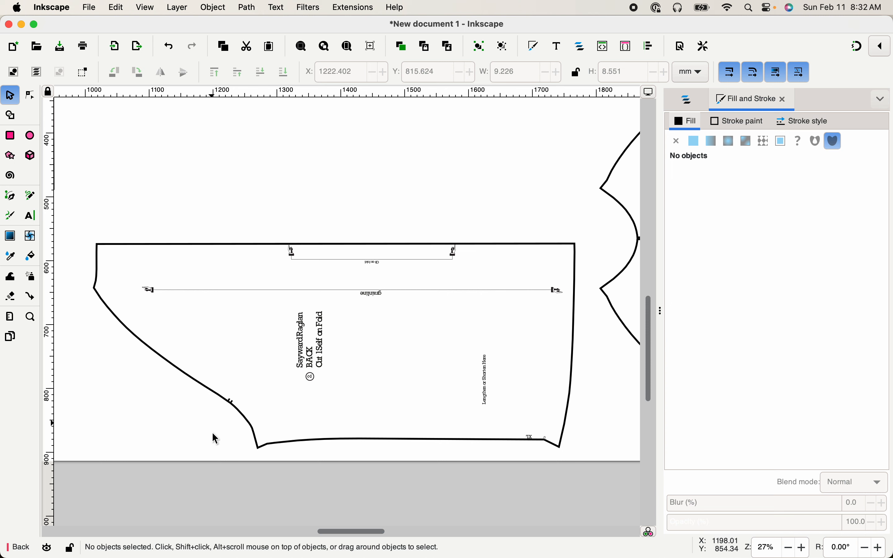
left_click_drag(242, 443, 215, 387)
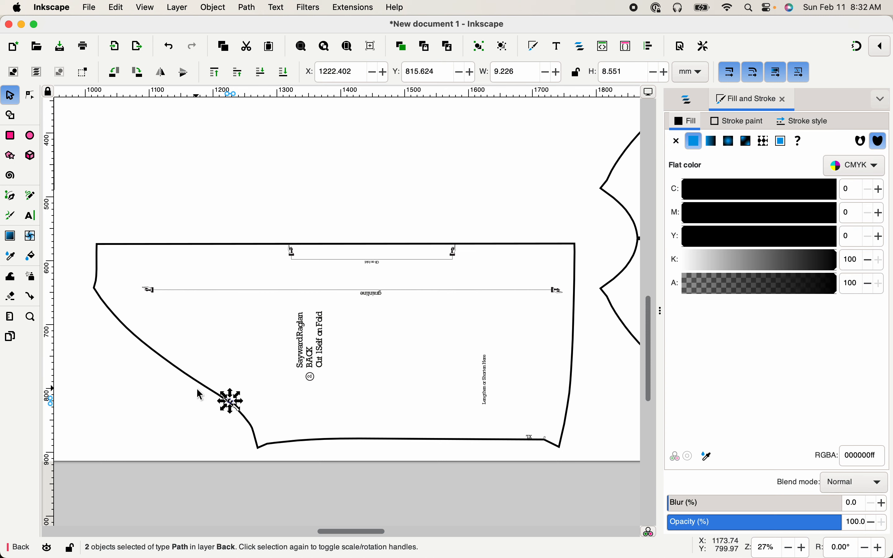
left_click(595, 447)
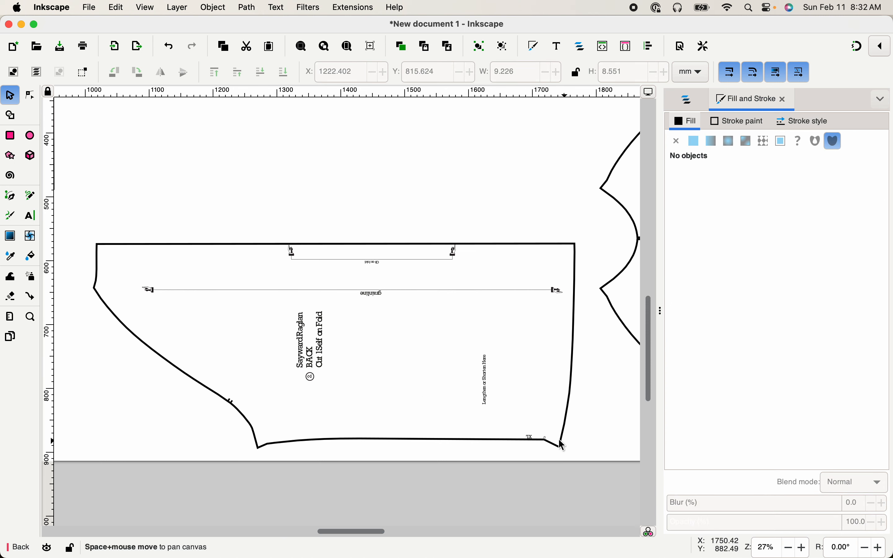
- Give the small notch mark beside the back piece's lower hem corner a flat black fill
left_click_drag(563, 446, 374, 386)
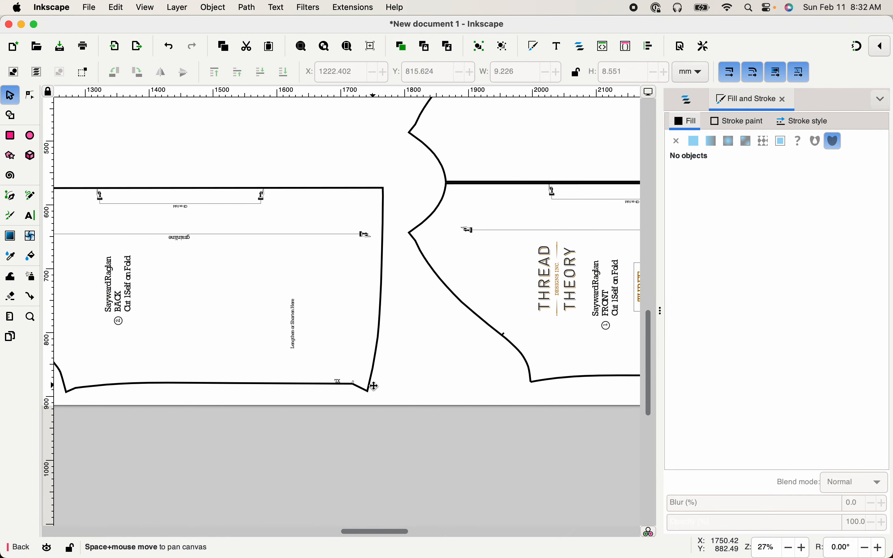
scroll(373, 386, "right", 7)
scroll(520, 359, "right", 1)
scroll(484, 365, "left", 5)
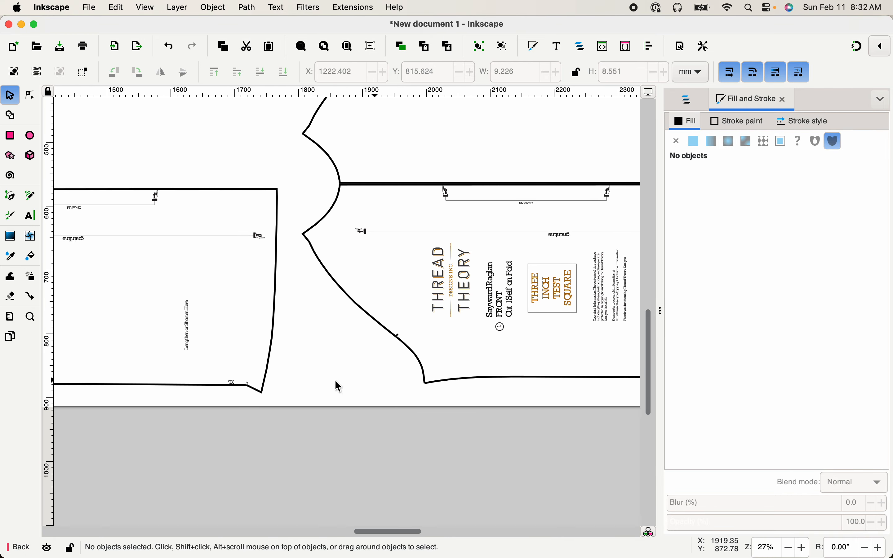
key("space")
left_click(394, 378)
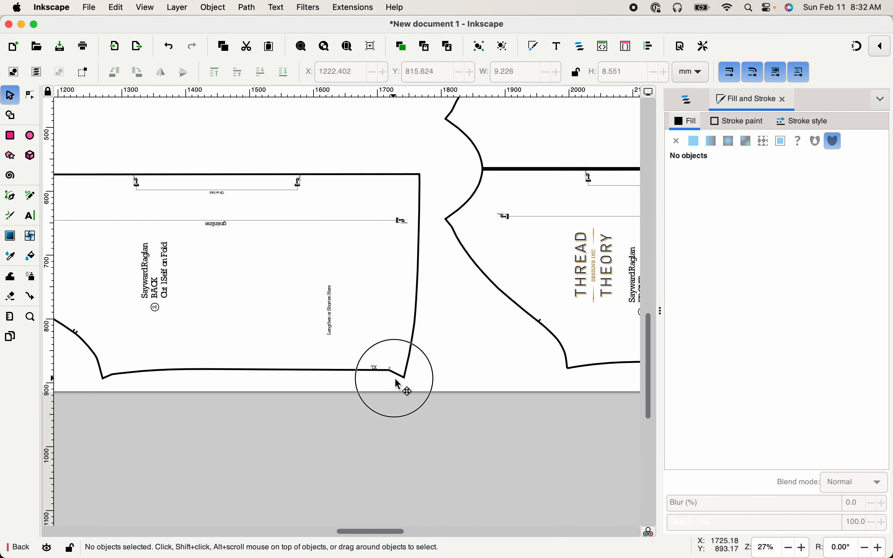
left_click_drag(395, 379, 390, 373)
key("super+z")
left_click(393, 390)
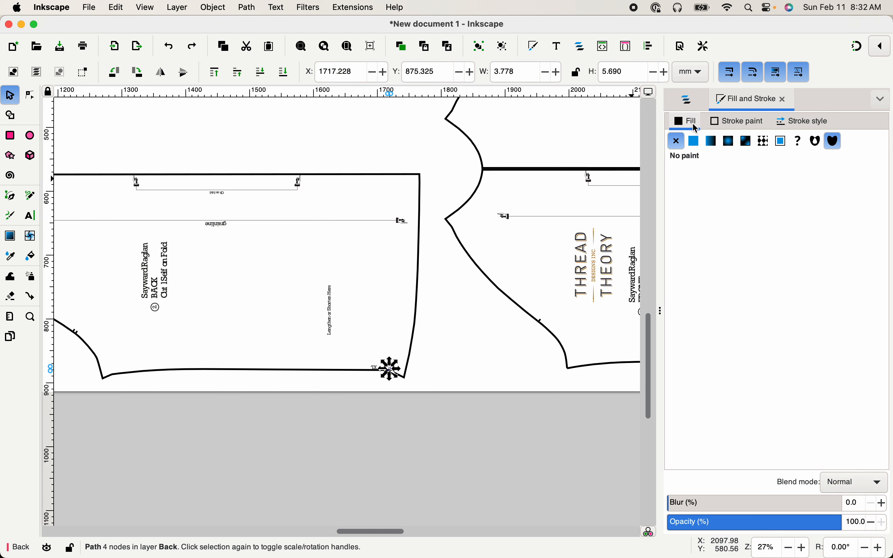
left_click(694, 140)
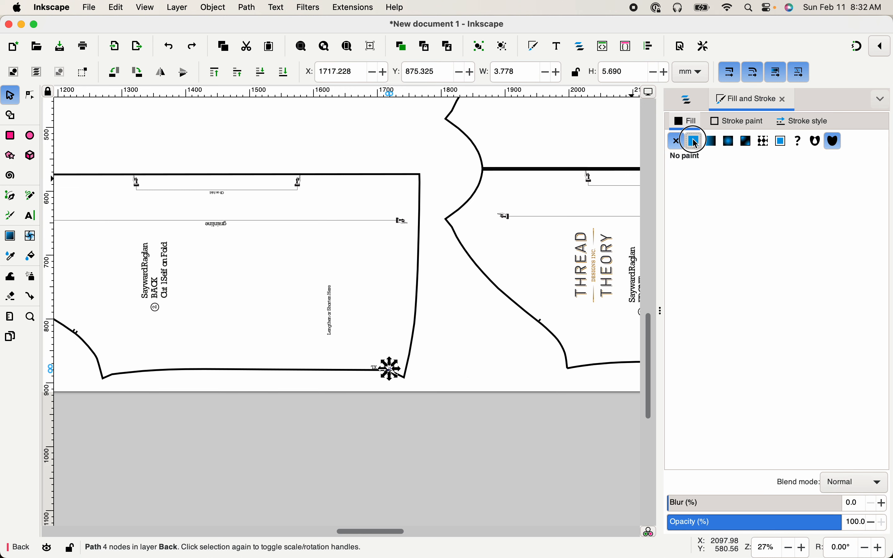
left_click(454, 340)
- Group the back piece's outline with its hem notch and the two armhole notch marks
mouse_move(365, 394)
left_mouse_down()
mouse_move(474, 414)
mouse_move(518, 439)
left_mouse_up()
left_click_drag(570, 421, 536, 394)
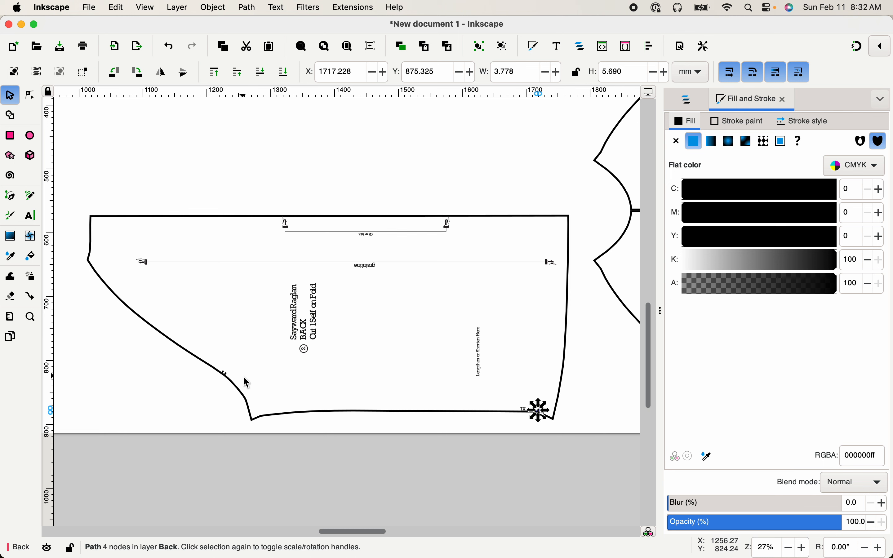
left_click(229, 392, "shift")
left_click_drag(229, 391, 205, 366)
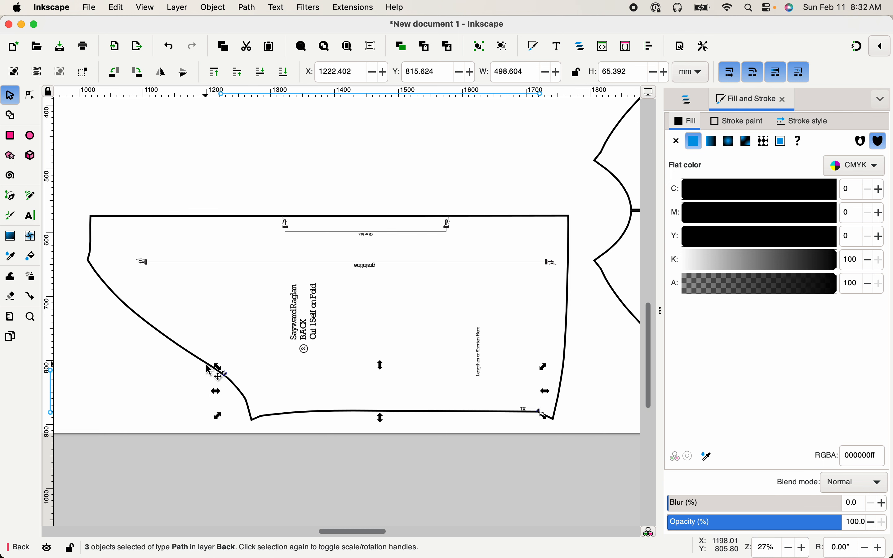
left_click(199, 363, "shift")
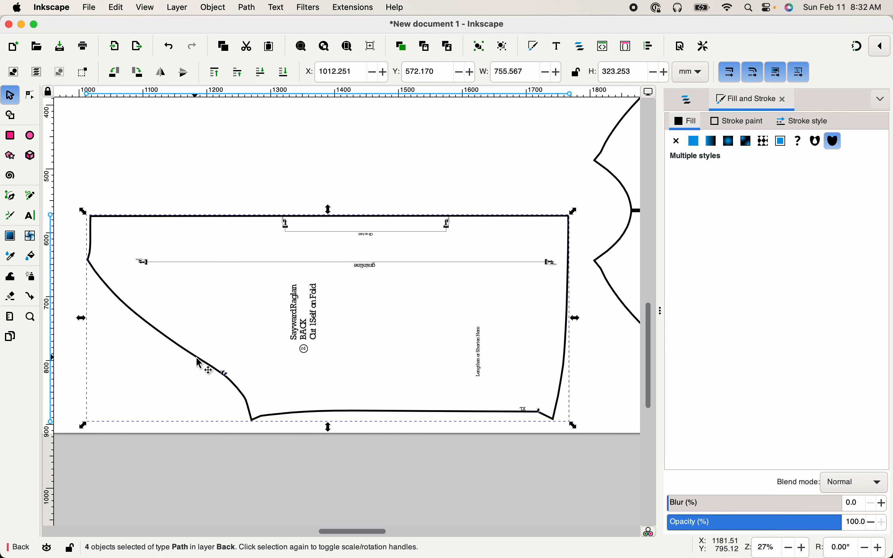
key("alt")
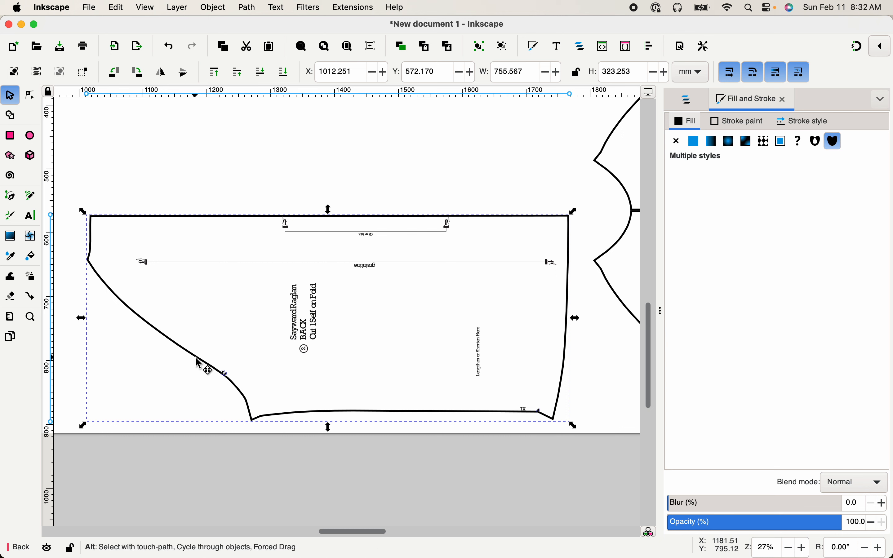
key("ctrl+g")
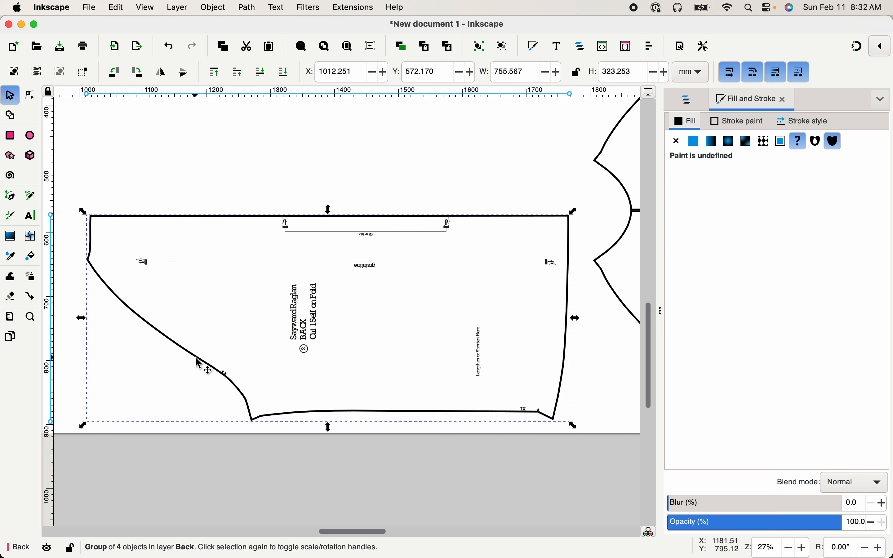
- Place a vertically flipped duplicate of the back outline group just above the original, at about Y 246 mm
key("alt")
key("alt")
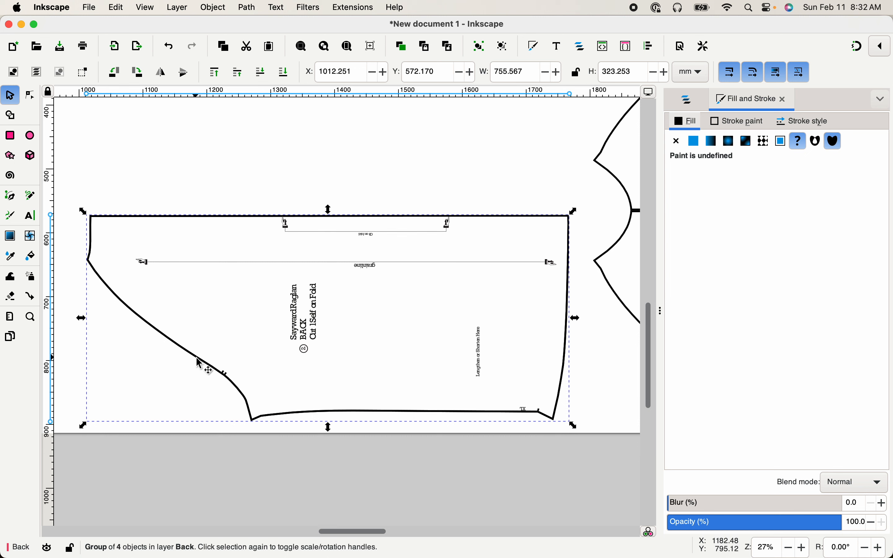
left_click(688, 99)
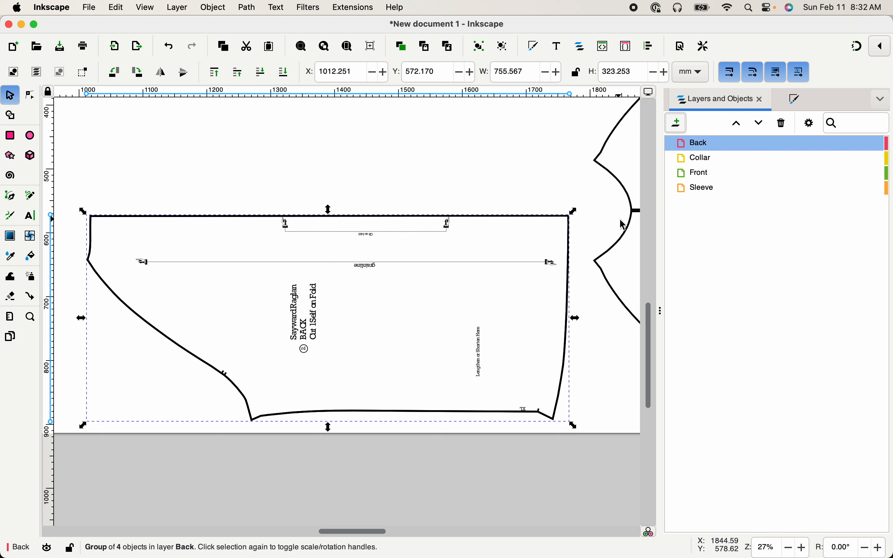
key("v")
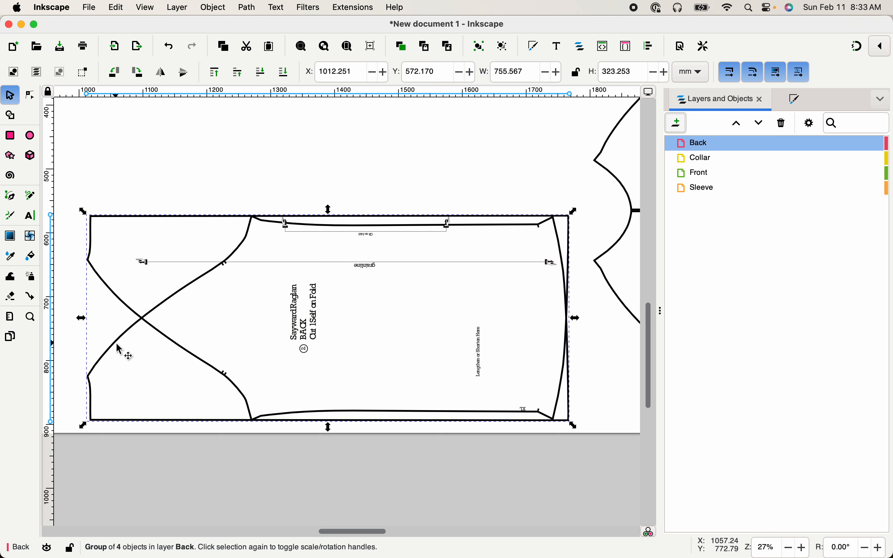
left_click_drag(119, 349, 127, 135)
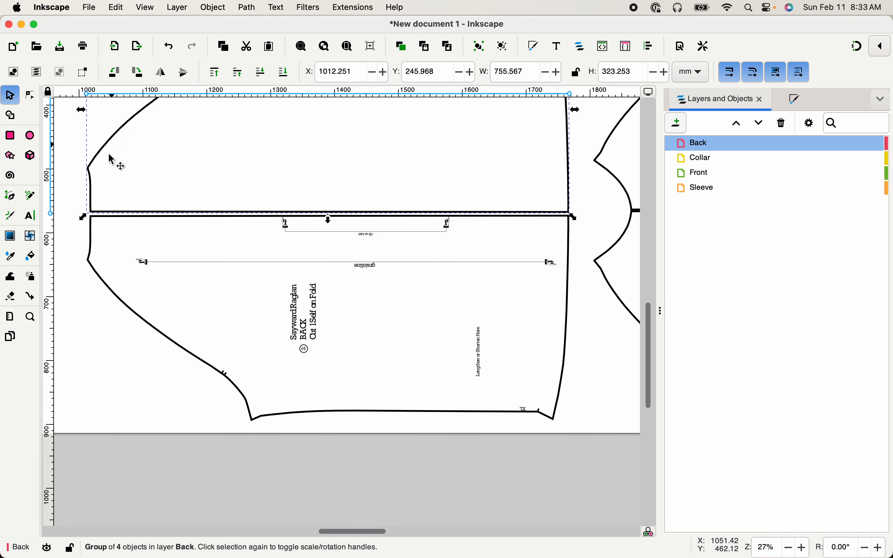
left_click(77, 202)
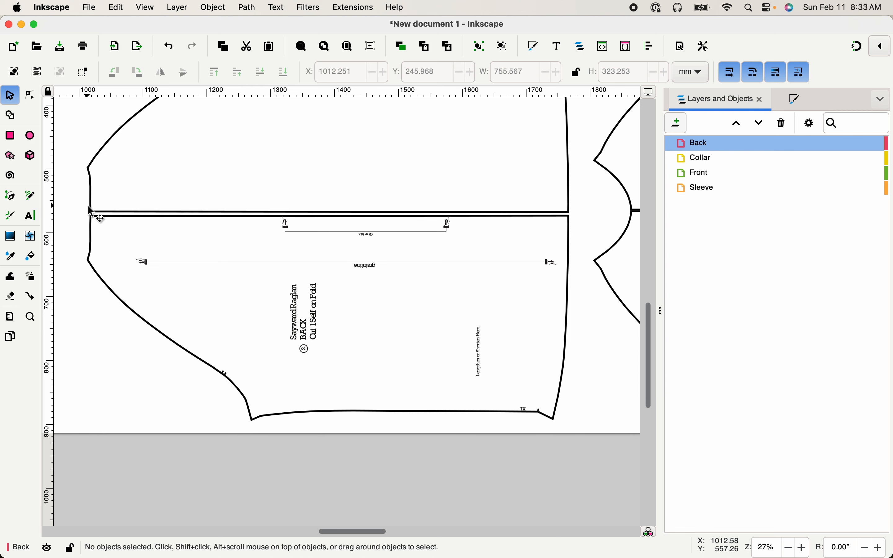
- Nudge the flipped back half down to Y 250.365 mm so its fold edge meets the original half's fold edge without a gap
key("z")
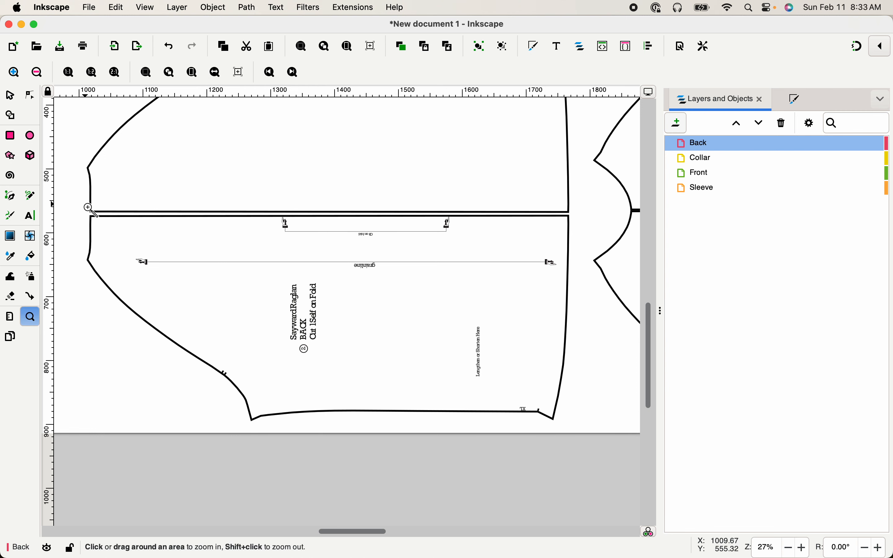
left_click_drag(71, 203, 126, 236)
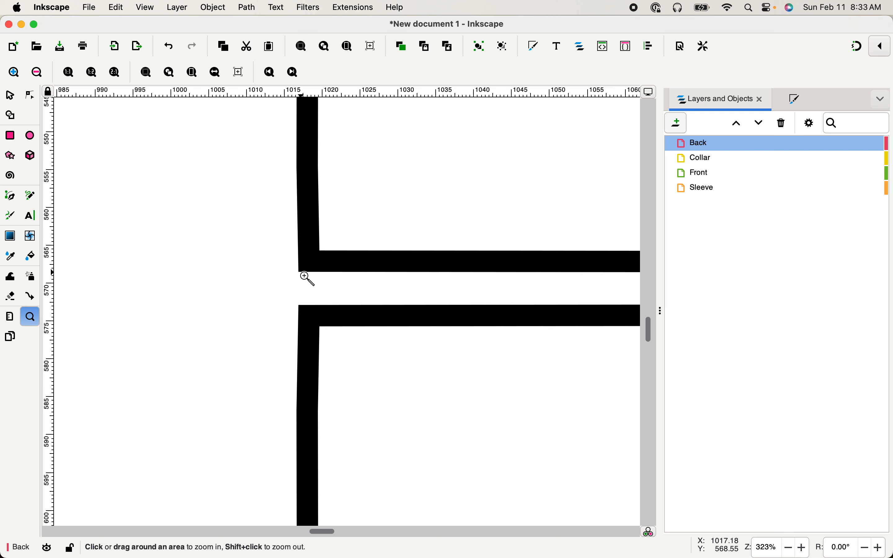
key("s")
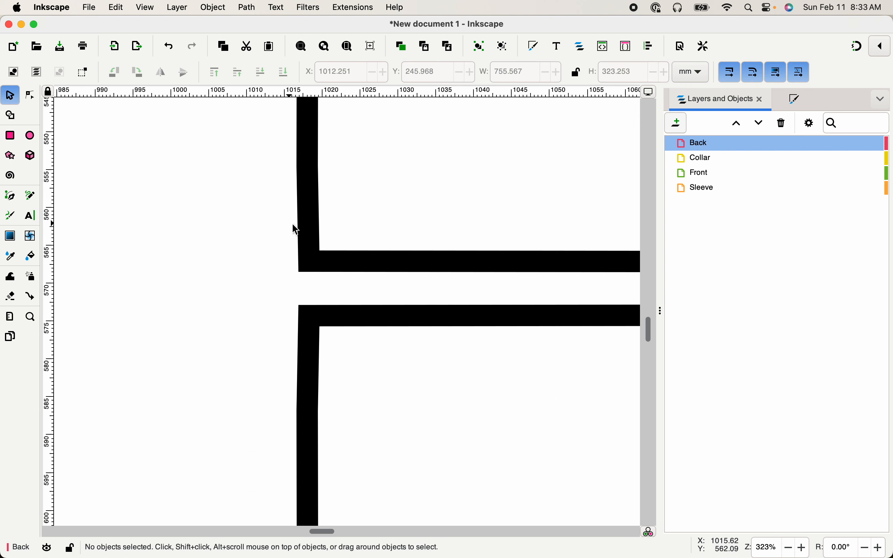
left_click(314, 232)
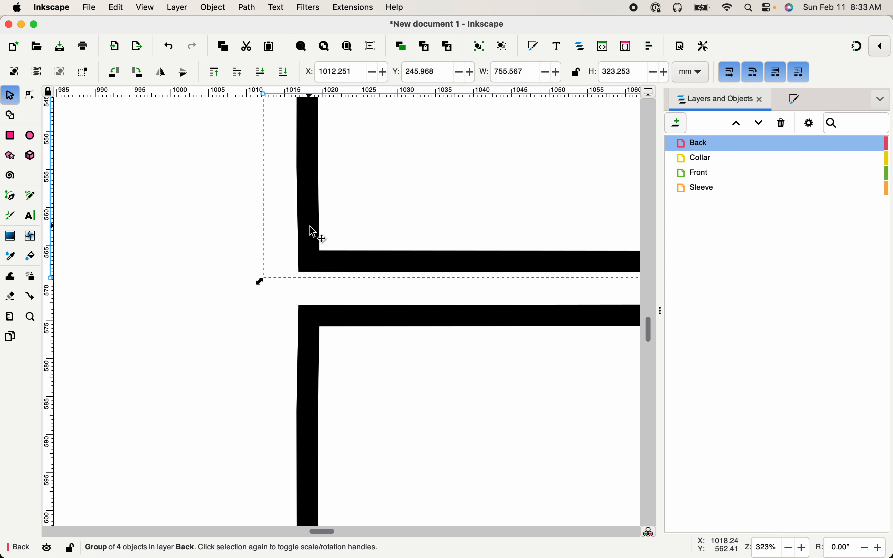
key("Down")
key("Down")
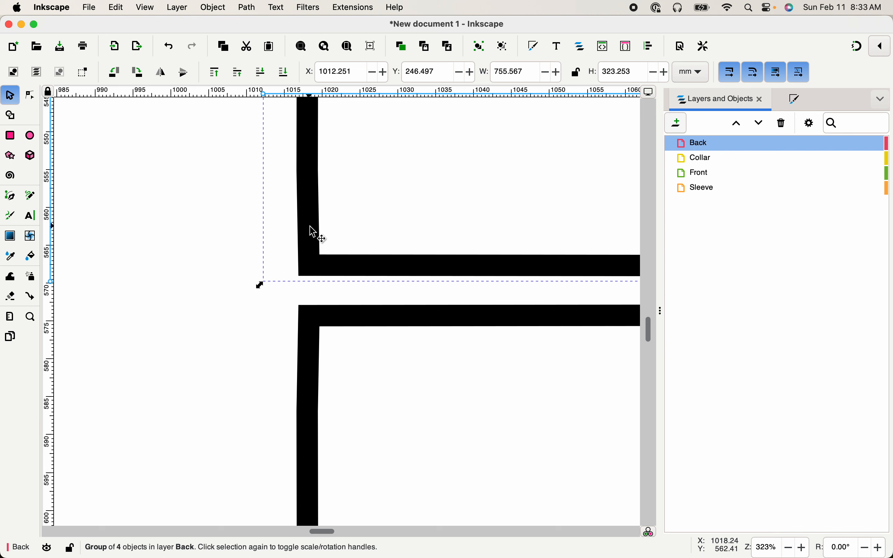
key("Down")
key("Down")
key("Down")
key("Down")
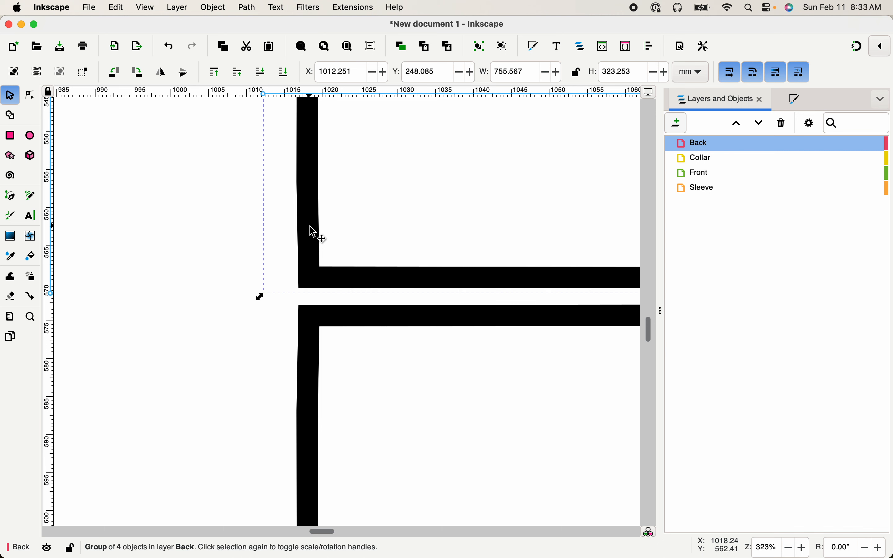
key("Down")
key("Down")
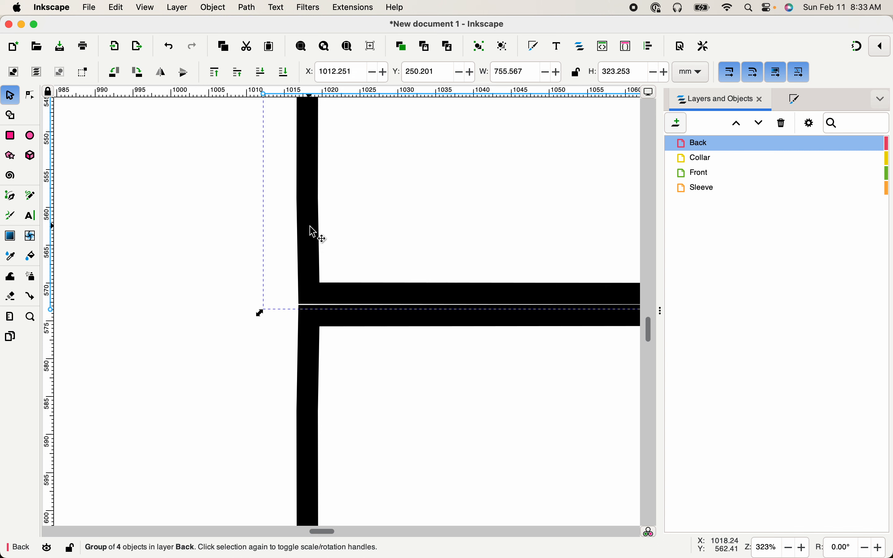
key("alt")
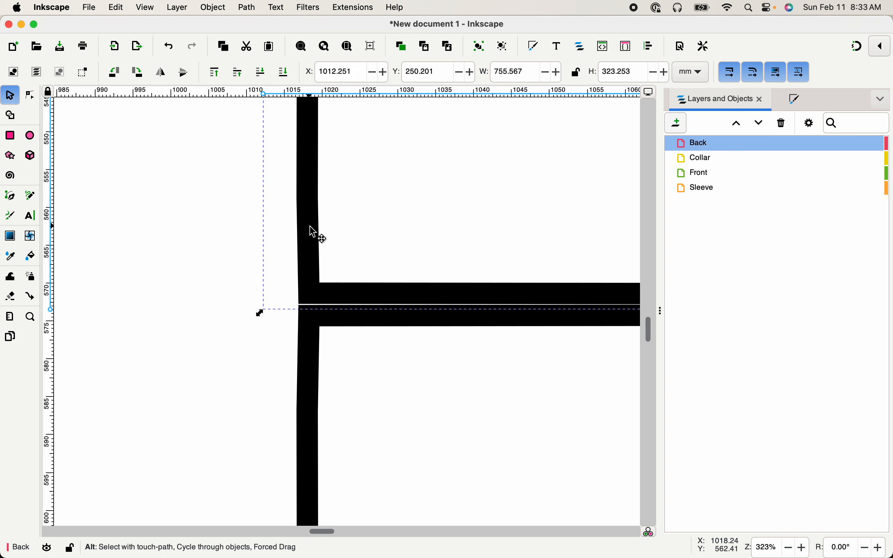
key("alt+Down")
key("alt+Down")
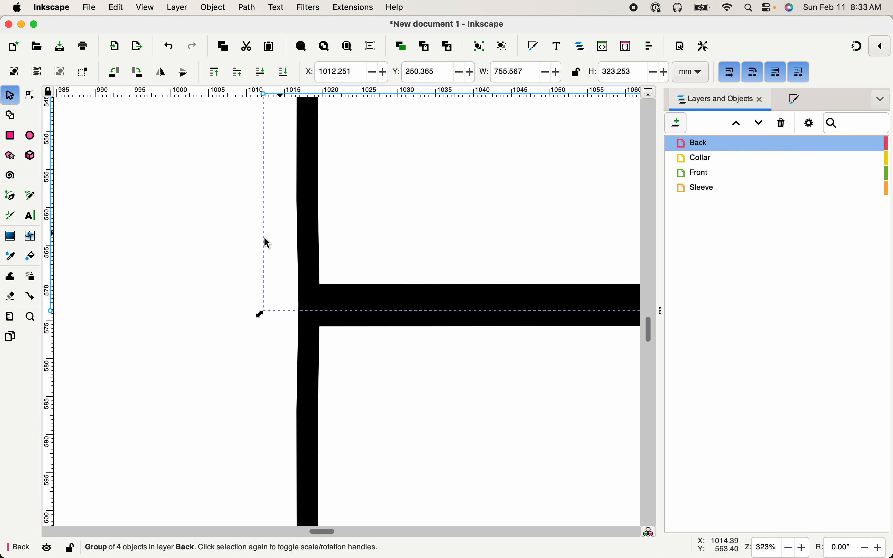
left_click(225, 250)
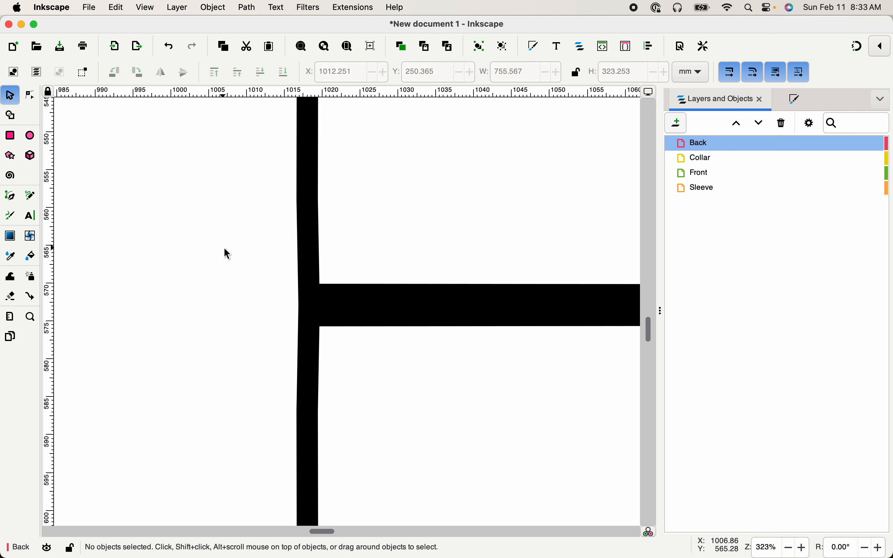
- Group both halves of the back piece together with all its labels and markings
left_click(348, 46)
left_click_drag(287, 242, 466, 447)
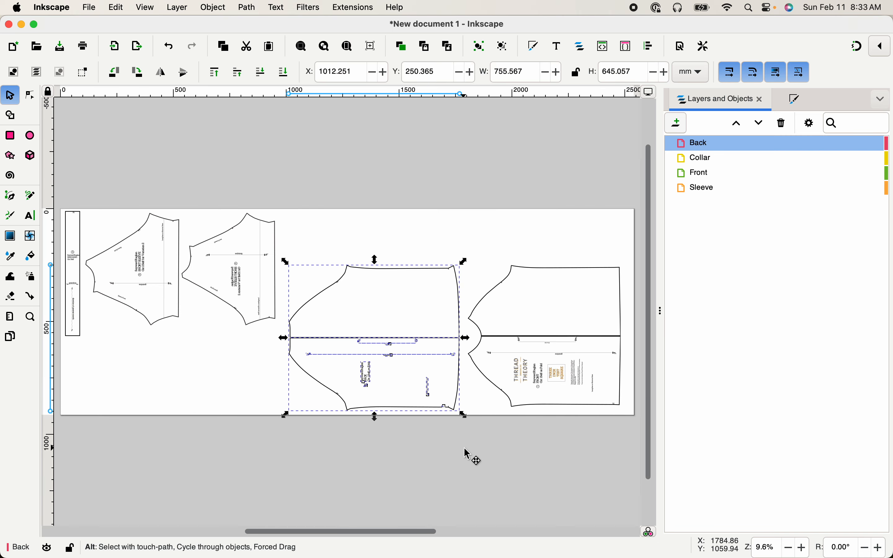
key("ctrl+g")
left_click(426, 507)
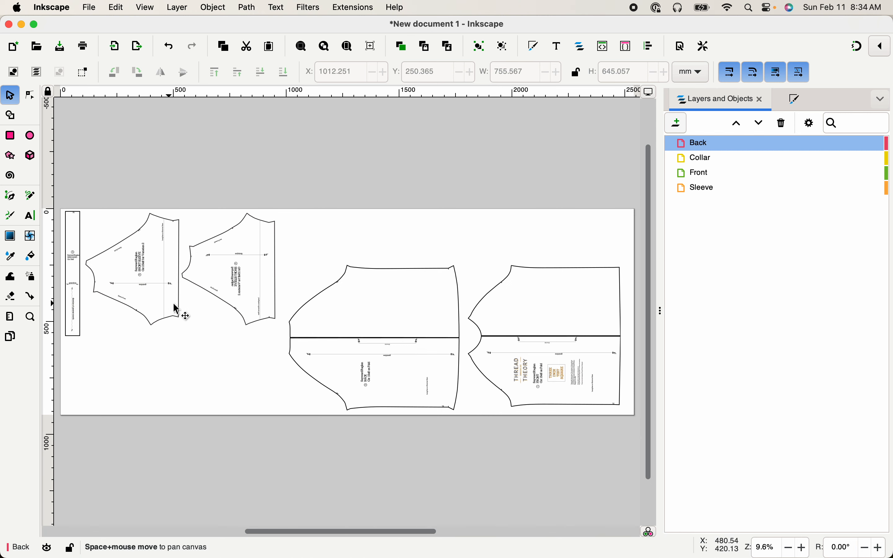
mouse_move(177, 309)
left_mouse_down()
mouse_move(255, 287)
mouse_move(164, 307)
mouse_move(175, 323)
left_mouse_up()
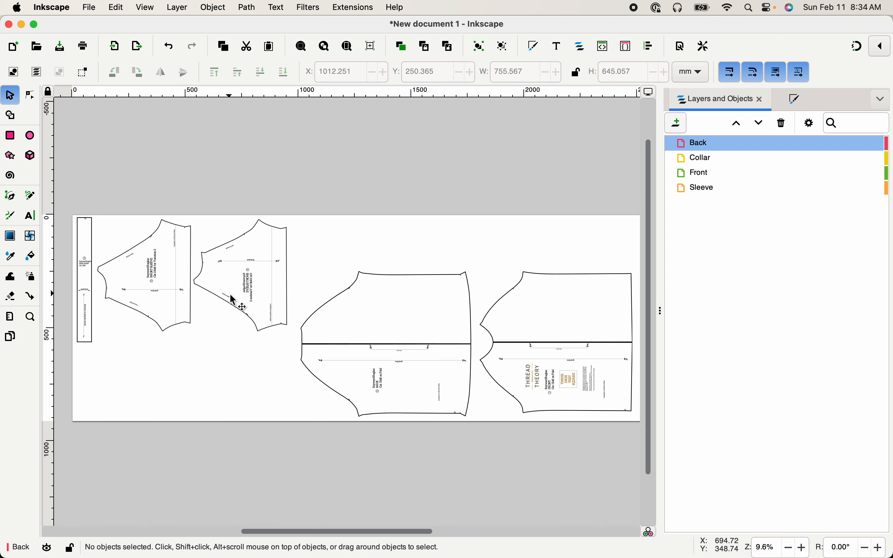
left_click_drag(267, 295, 353, 265)
left_click_drag(383, 220, 242, 330)
left_click_drag(318, 369, 339, 346)
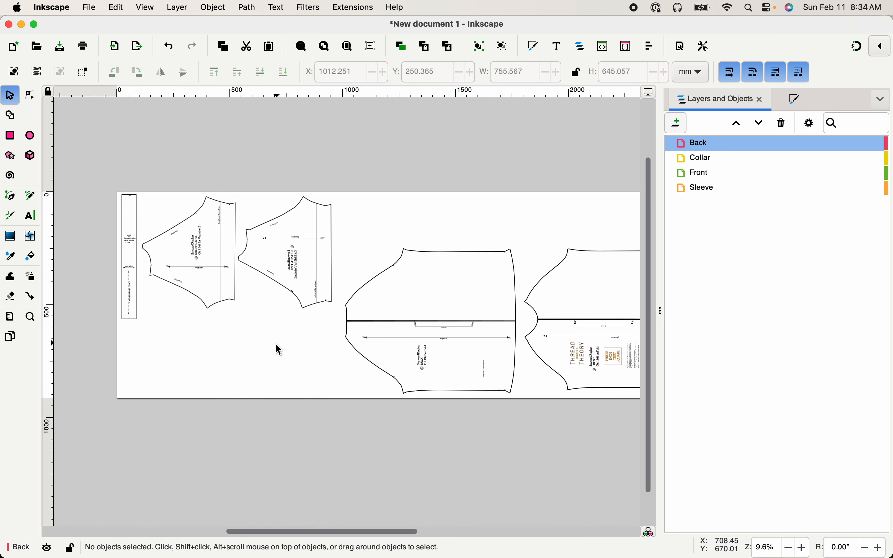
left_click_drag(427, 303, 314, 388)
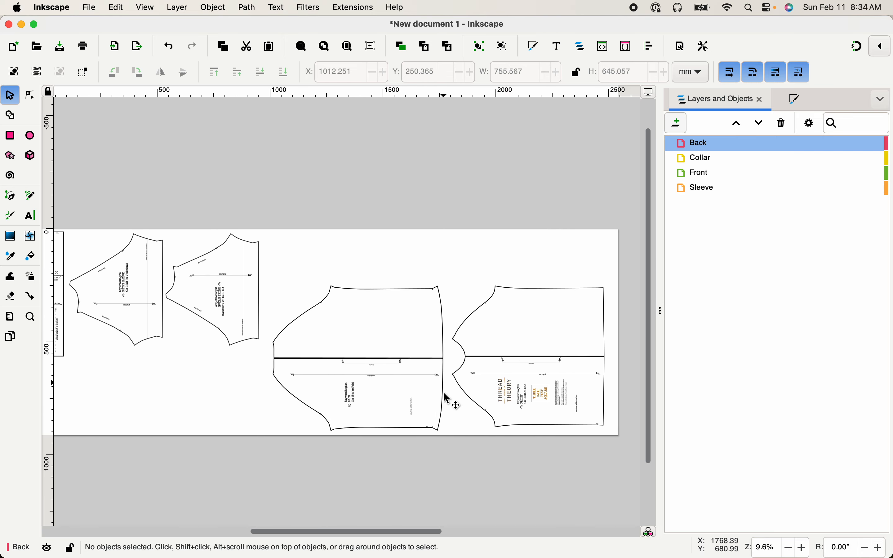